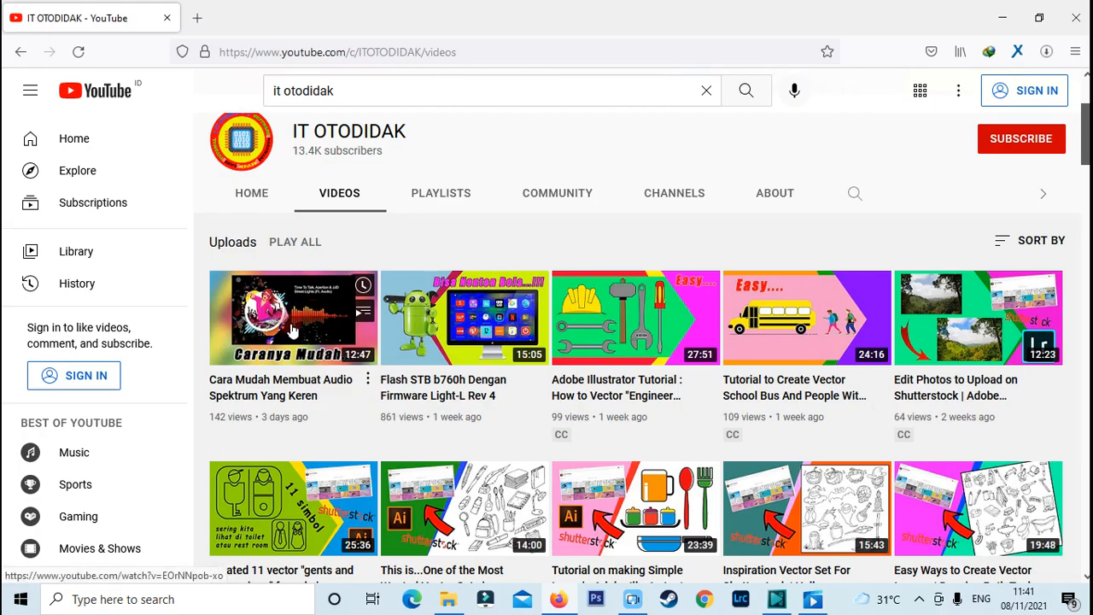
Switch to the video player to view the finished audio spectrum video, and minimize the player window.
left_click(811, 599)
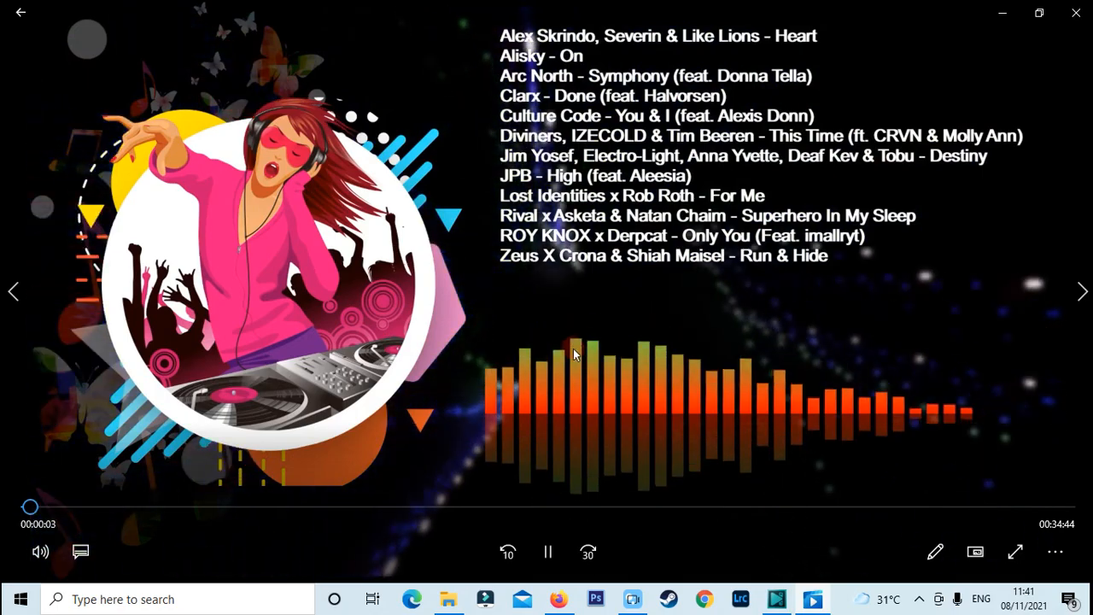
left_click(1002, 13)
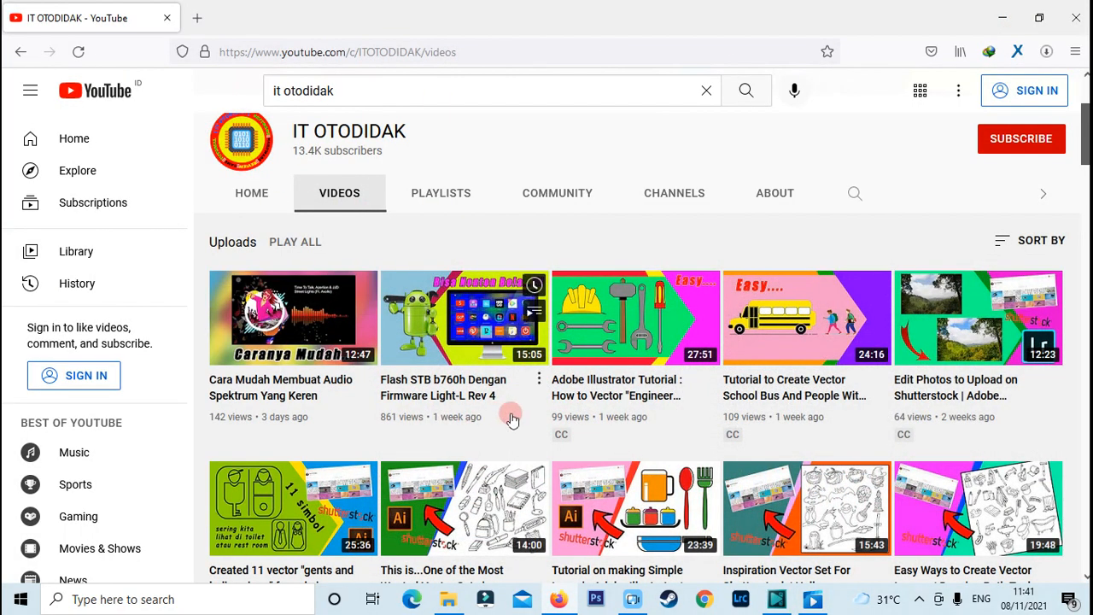
Browse the uploaded videos on the IT OTODIDAK channel page.
scroll(512, 416, "down", 1)
scroll(248, 316, "up", 1)
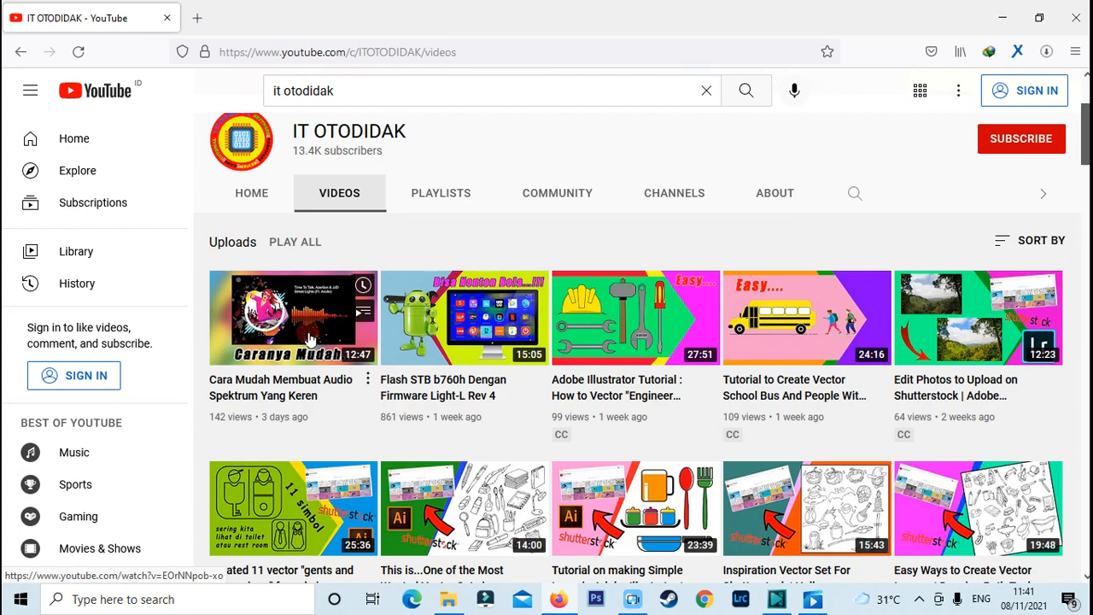
scroll(769, 359, "down", 5)
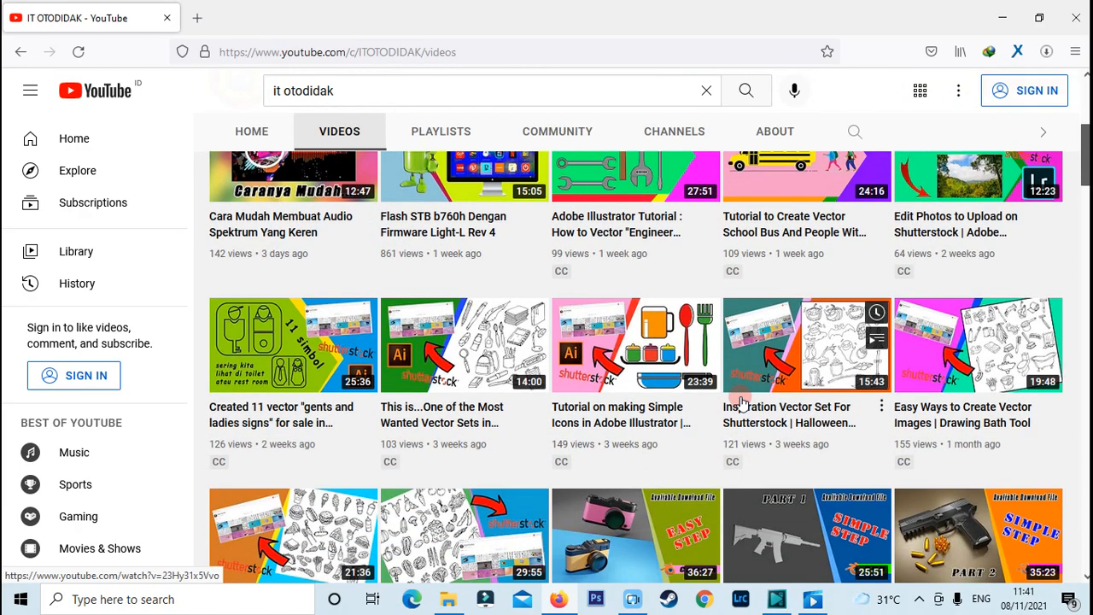
scroll(742, 404, "down", 3)
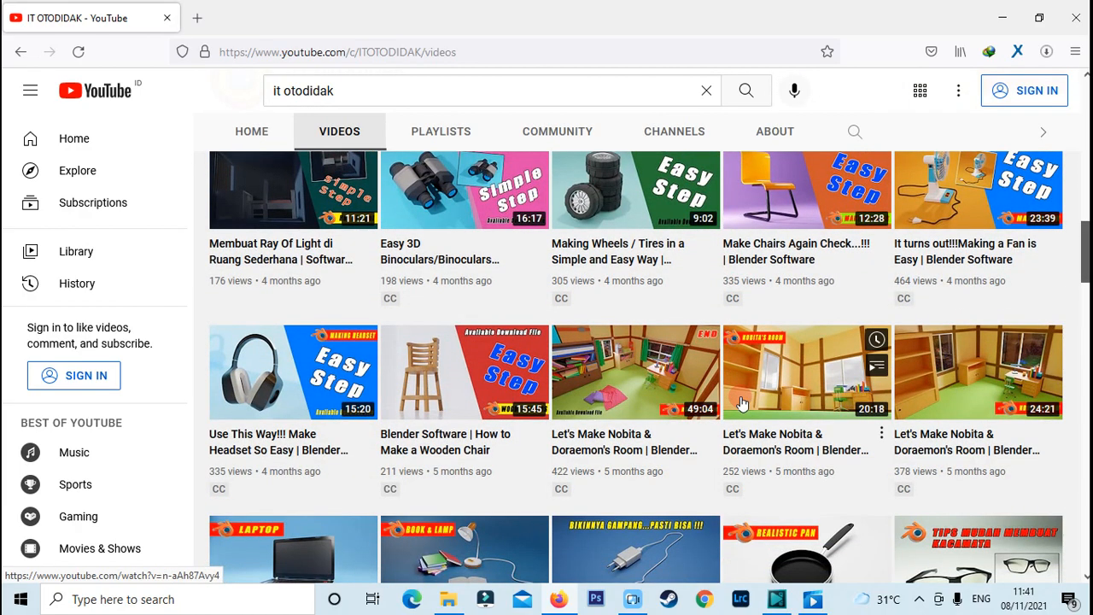
scroll(742, 404, "down", 4)
scroll(742, 403, "down", 3)
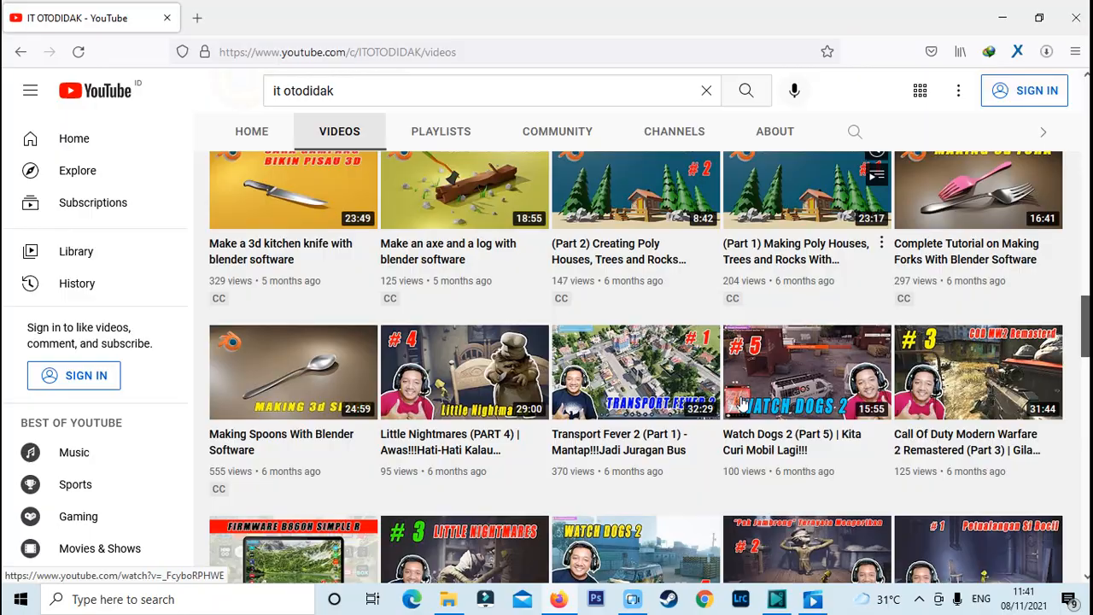
scroll(742, 403, "down", 8)
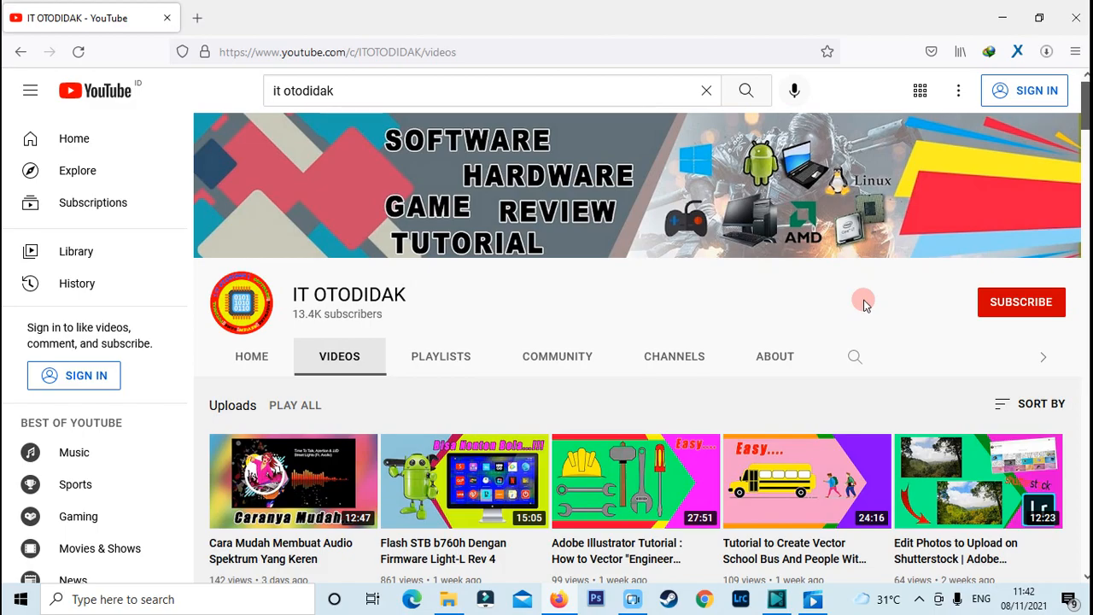
scroll(281, 479, "down", 3)
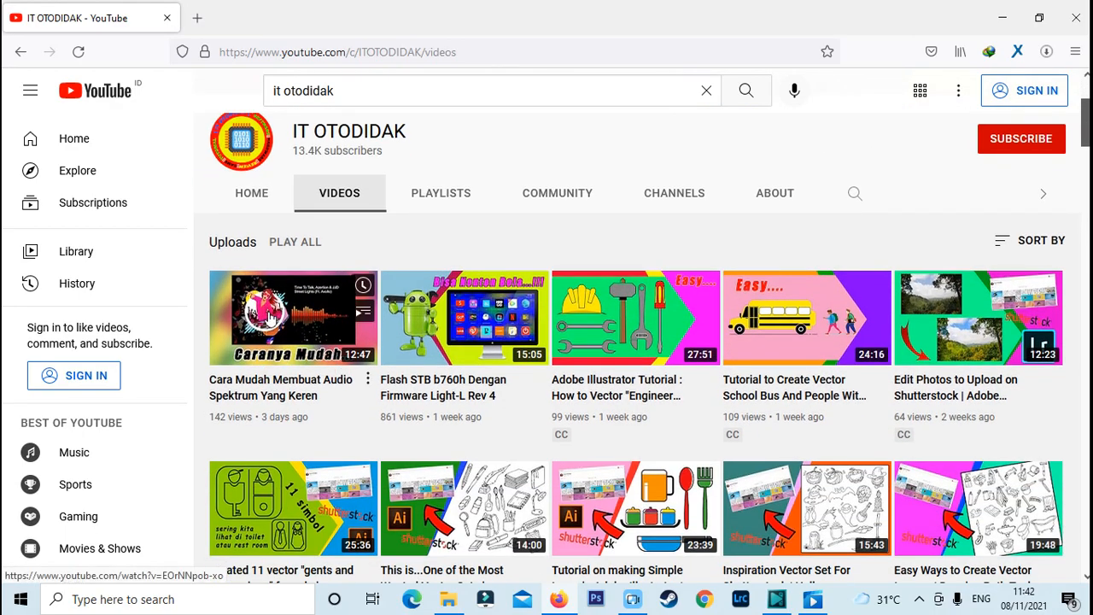
Look at the VSDC Video Editor start screen and at the source files in File Explorer's youtube folder.
left_click(778, 599)
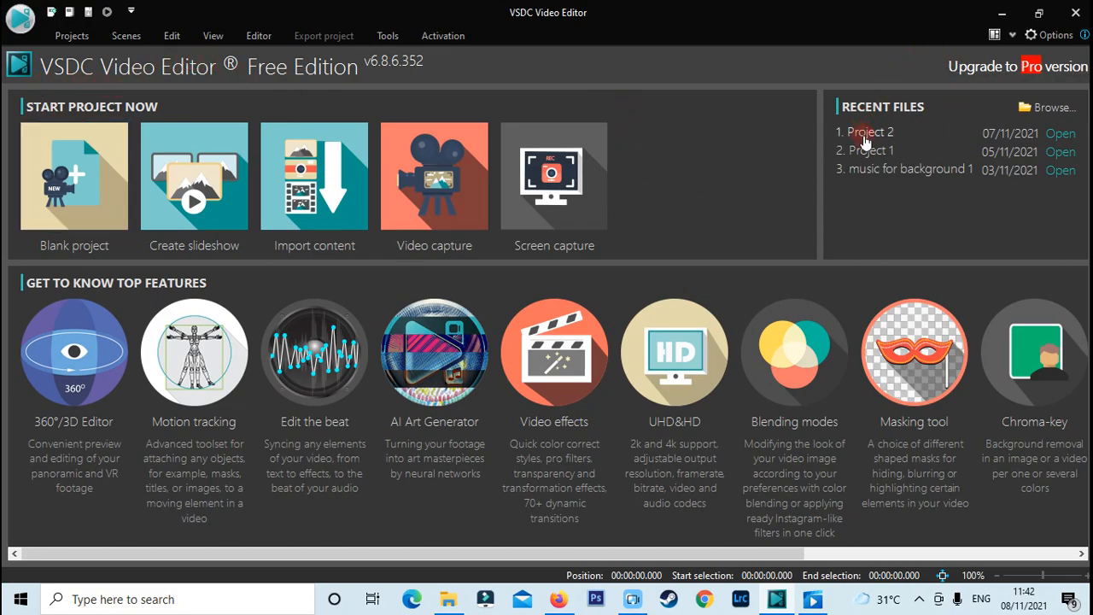
left_click(558, 600)
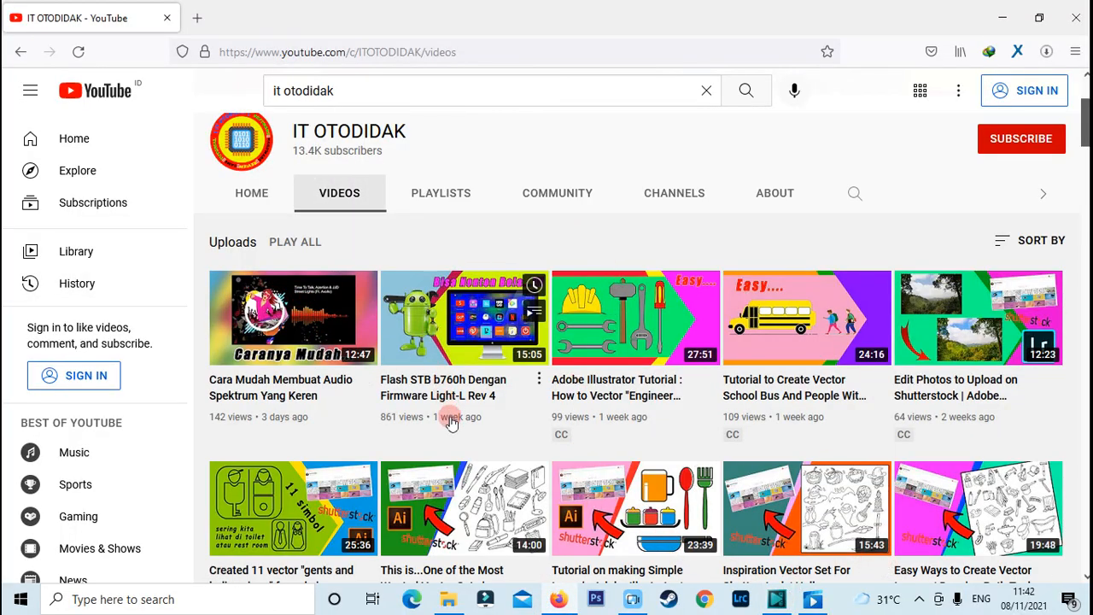
left_click(448, 599)
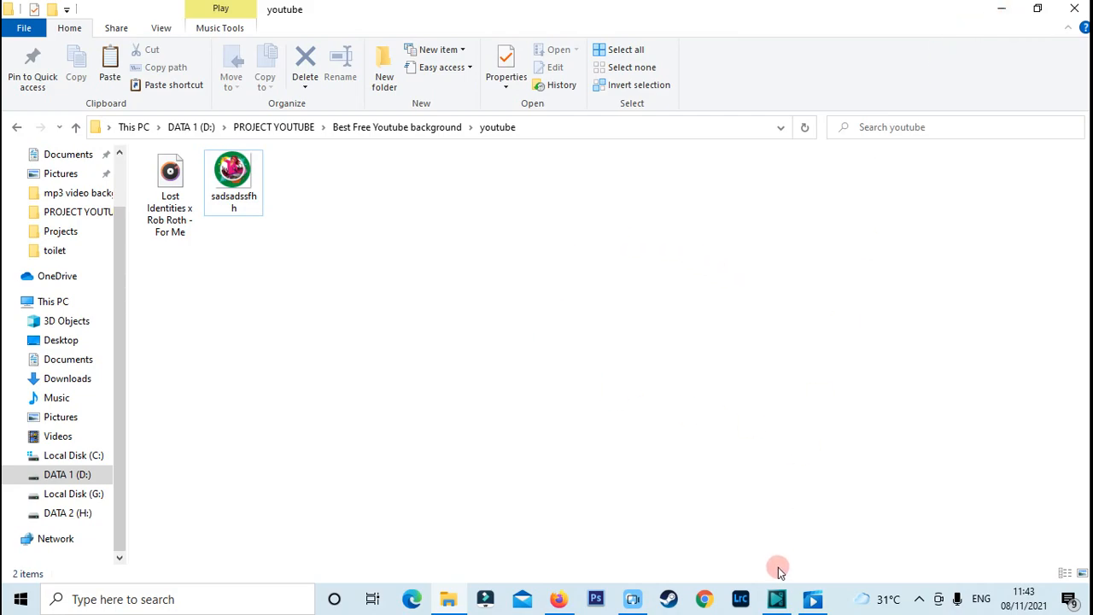
Switch to VSDC Video Editor, create a blank Full HD 1920x1080, 60 fps project and enlarge the scene preview area.
mouse_move(777, 606)
left_click(825, 523)
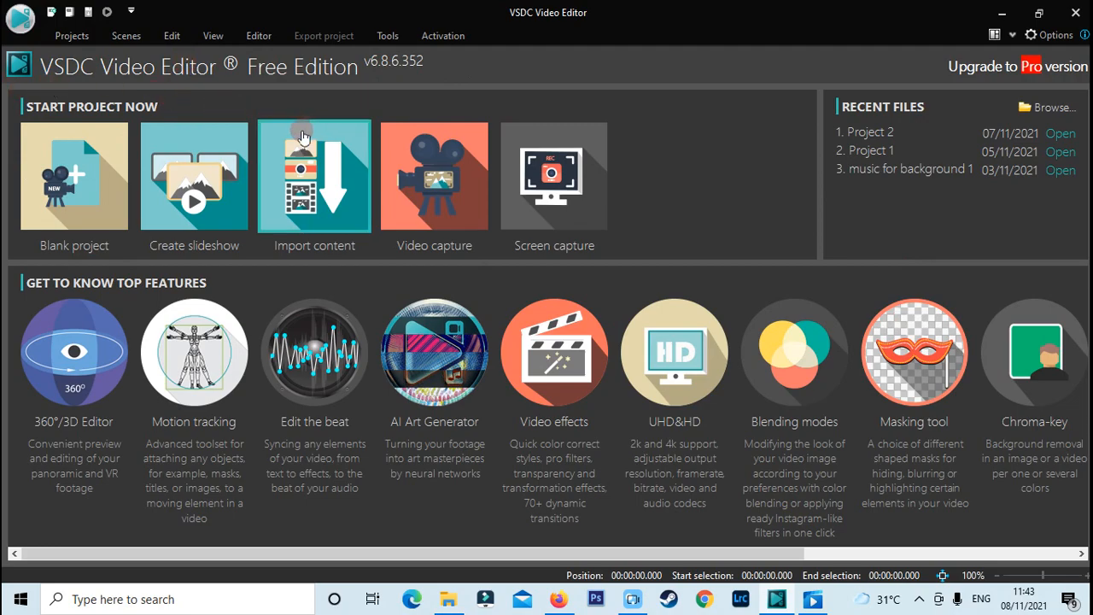
left_click(75, 174)
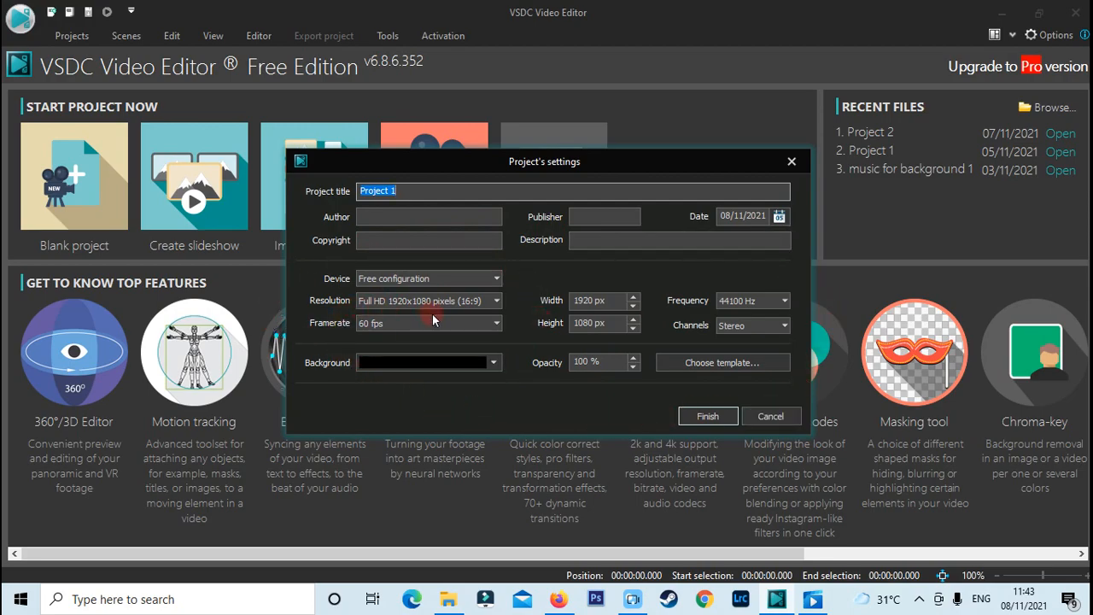
left_click(719, 417)
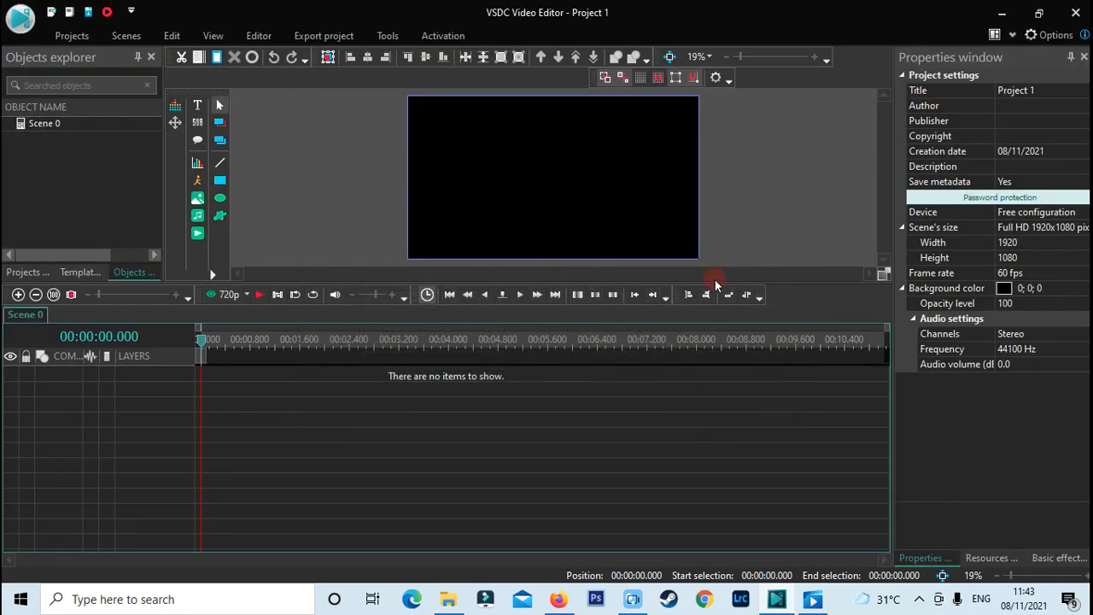
left_click_drag(797, 281, 795, 321)
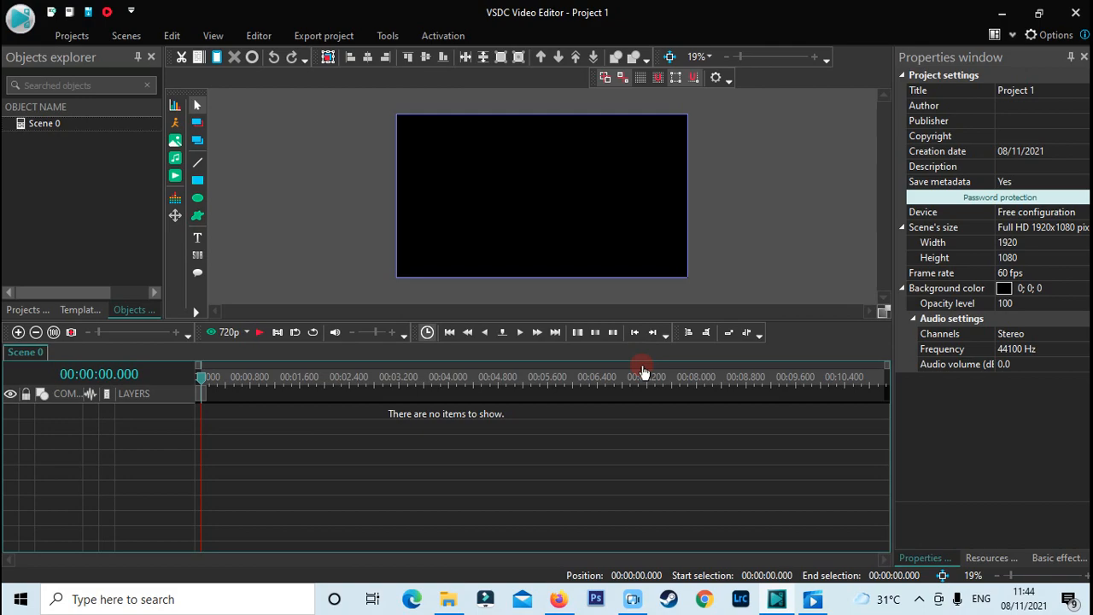
Add the audio file "Lost Identities x Rob Roth - For Me" to the timeline from the start of the scene.
left_click(260, 35)
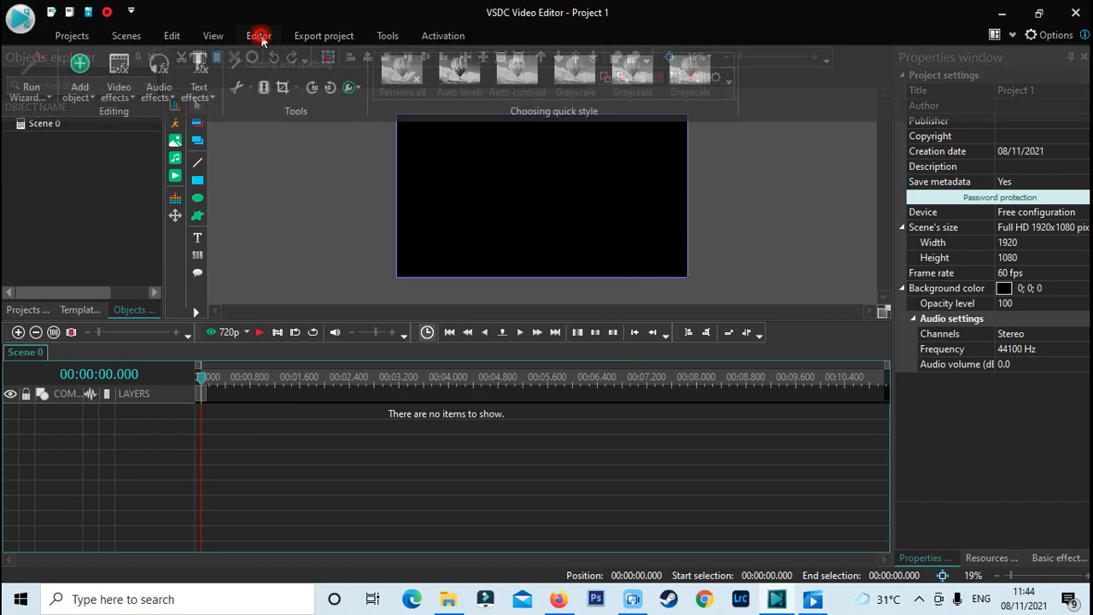
left_click(92, 99)
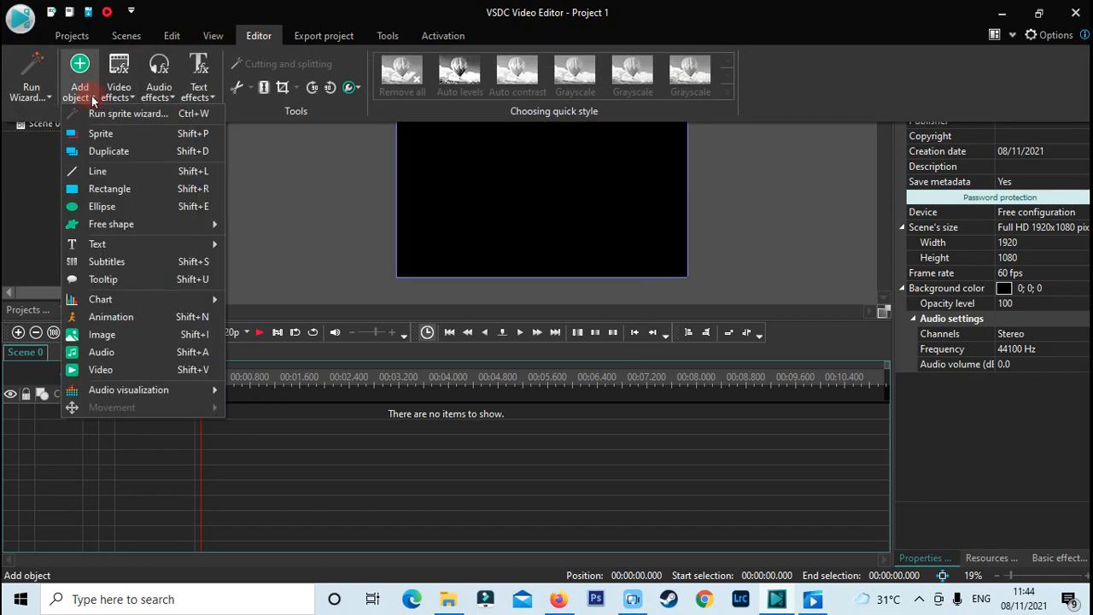
left_click(114, 353)
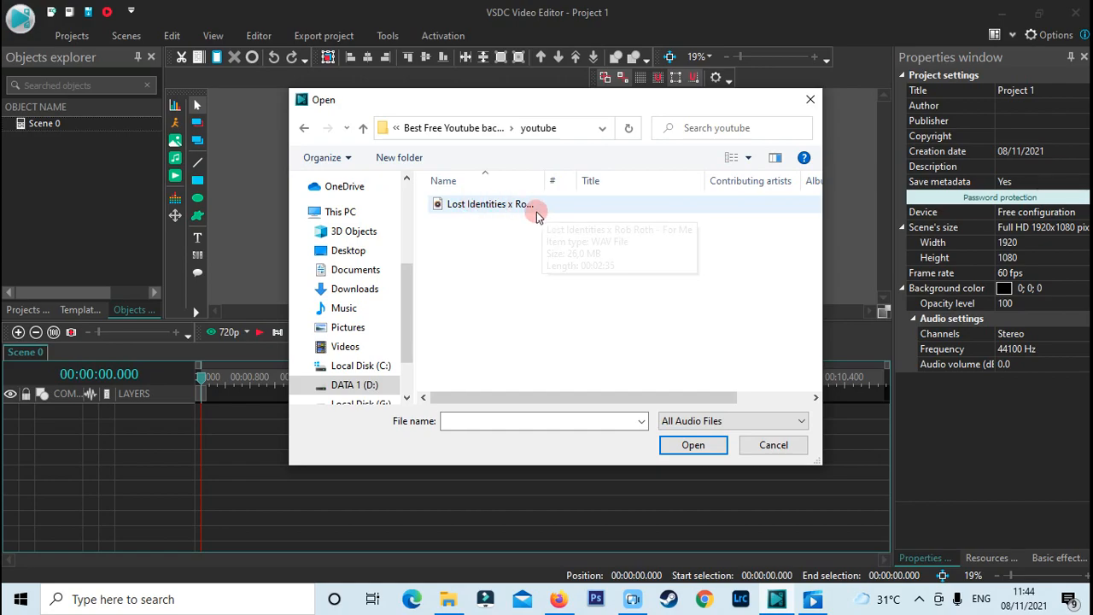
left_click(511, 207)
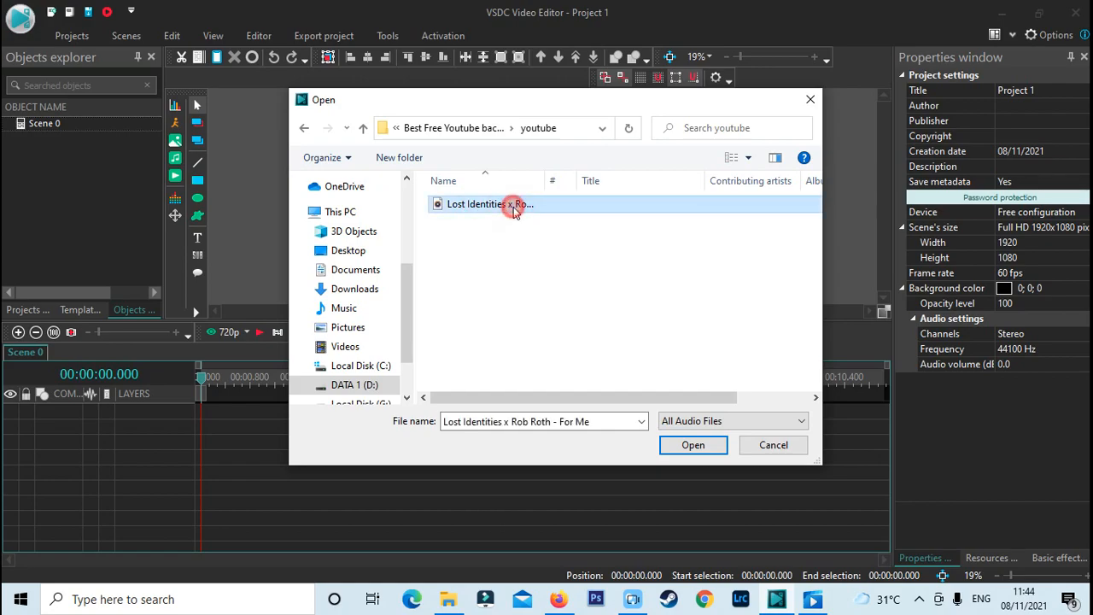
left_click(693, 445)
left_click(430, 244)
left_click(711, 381)
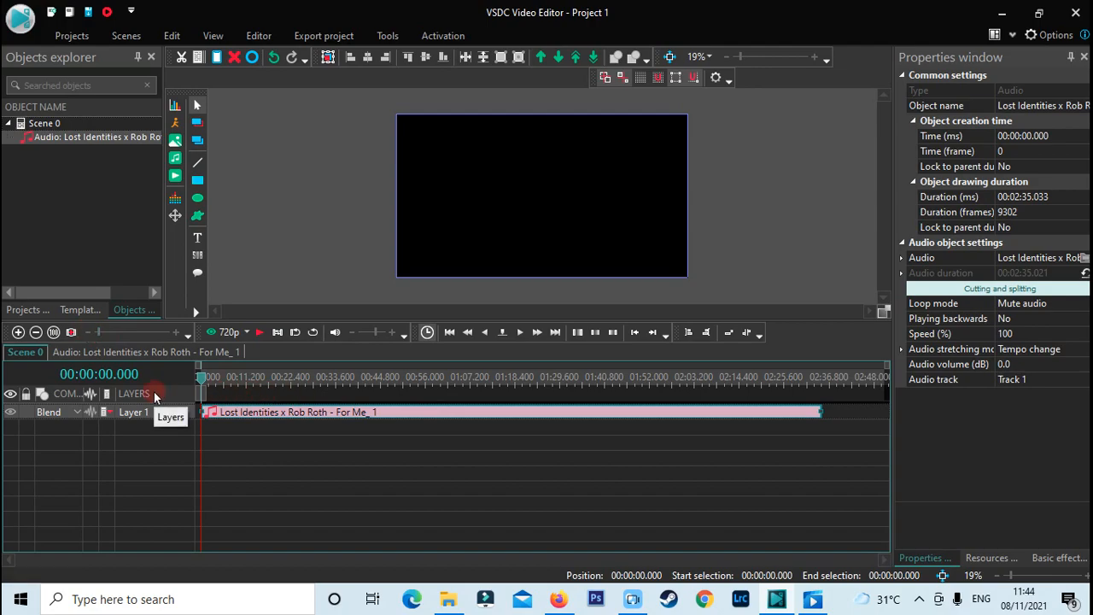
Play the beginning of the added audio track and return the playhead to 00:00:00.000.
key("space")
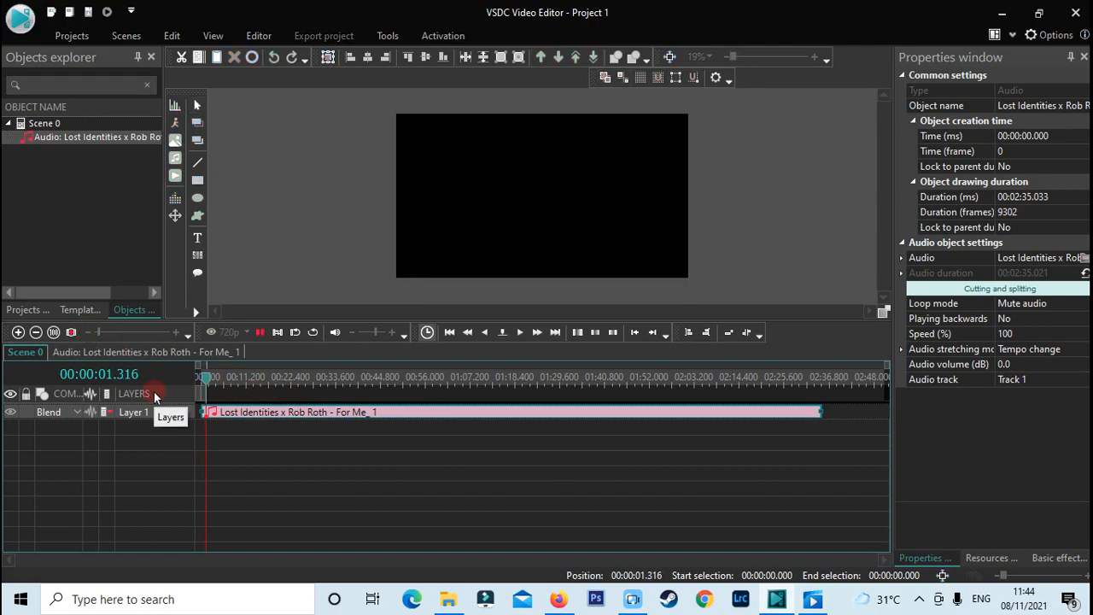
key("space")
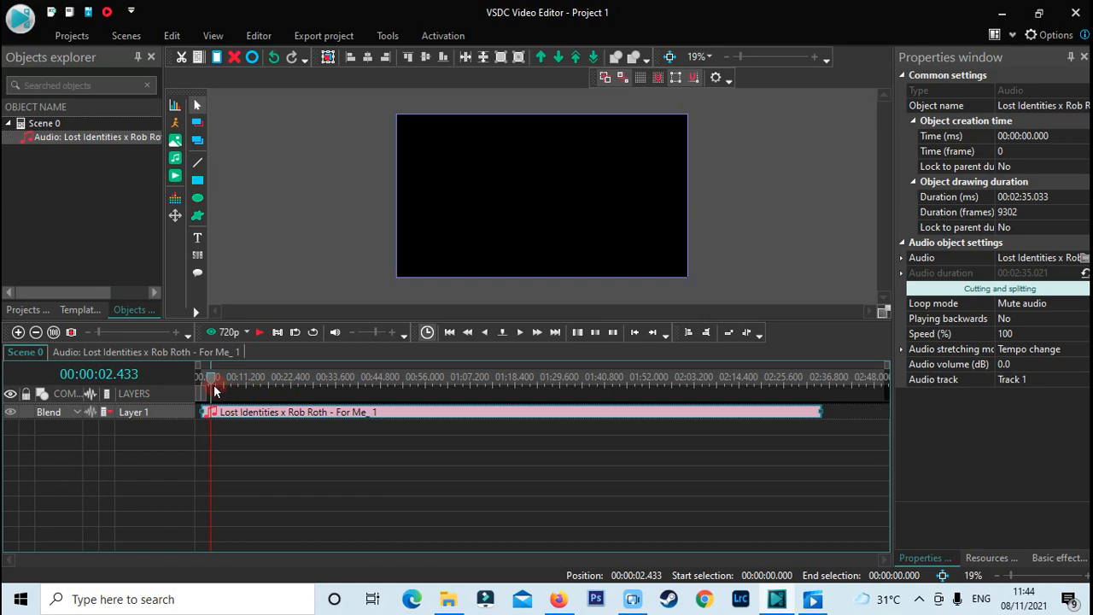
left_click(200, 420)
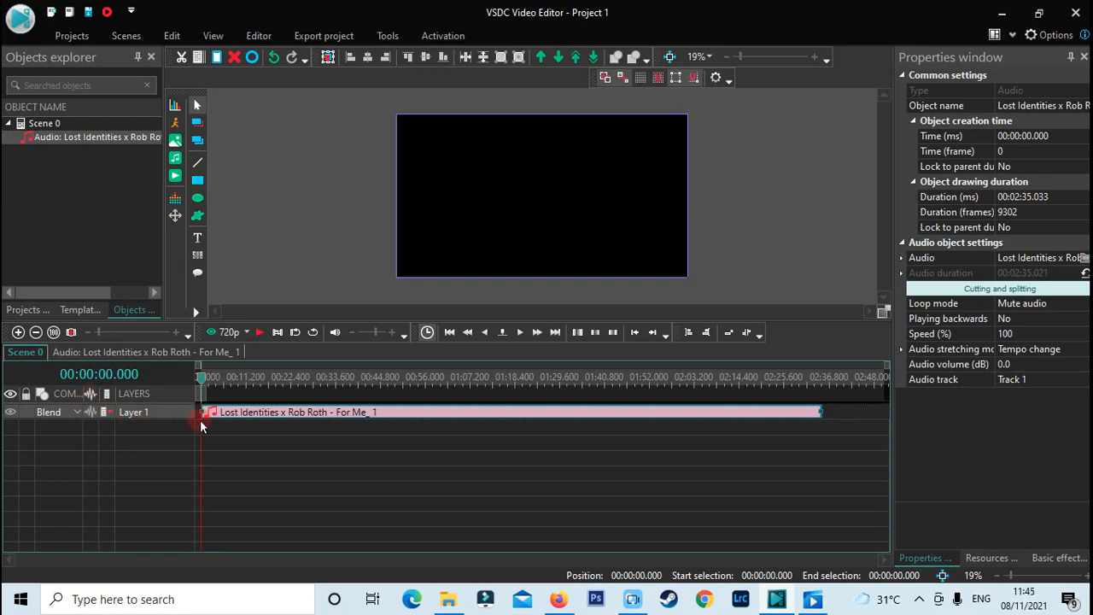
Add an audio spectrum of "Lost Identities x Rob Roth - For Me" on a new layer, drawn about 1679 x 736 px inside the scene.
left_click(253, 41)
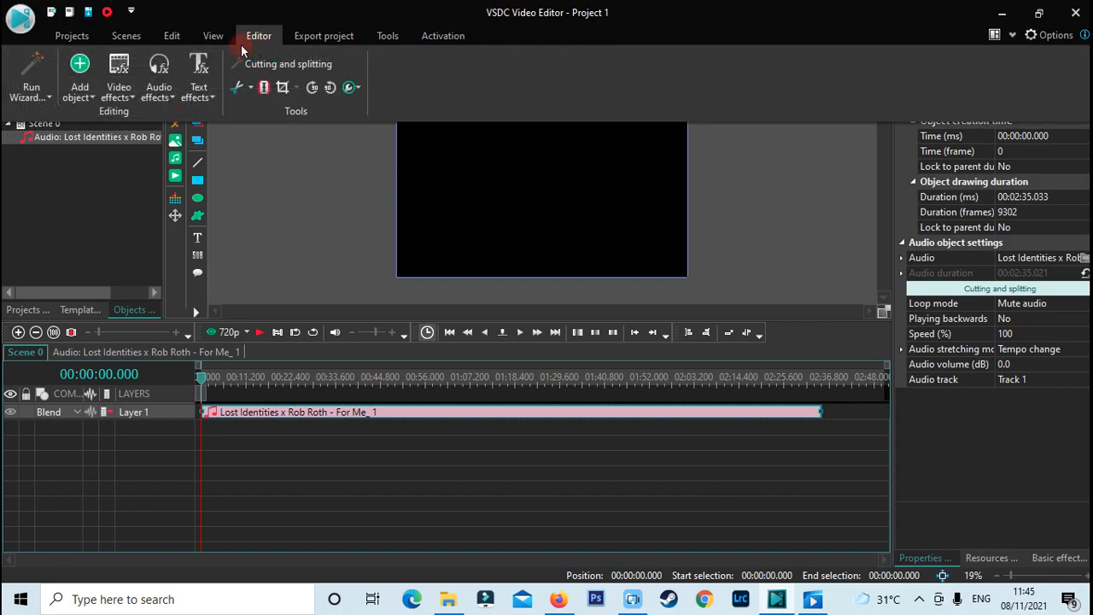
left_click(90, 101)
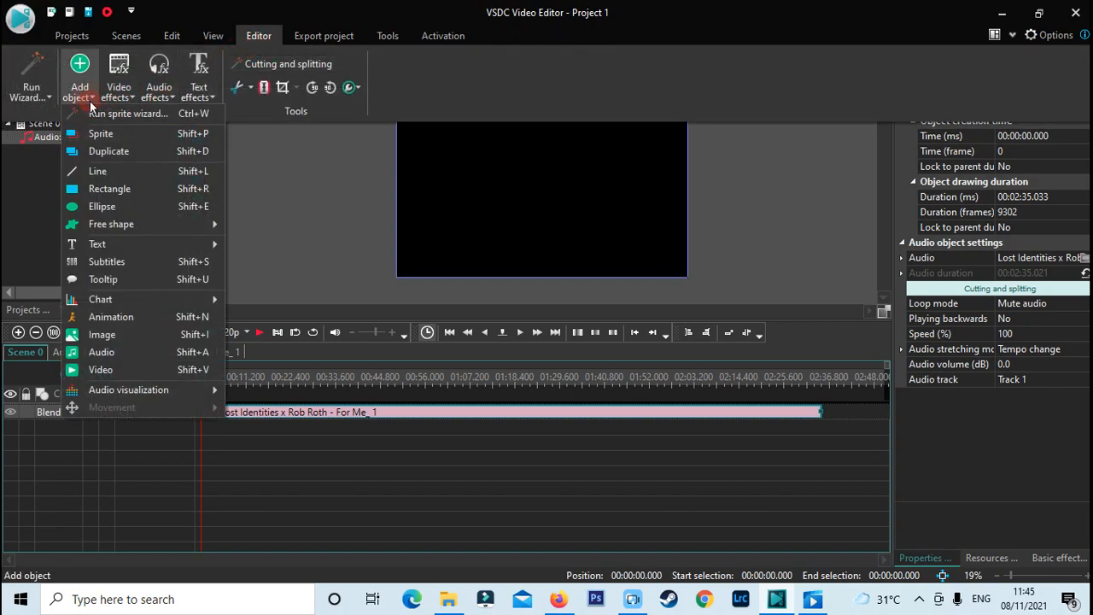
mouse_move(128, 390)
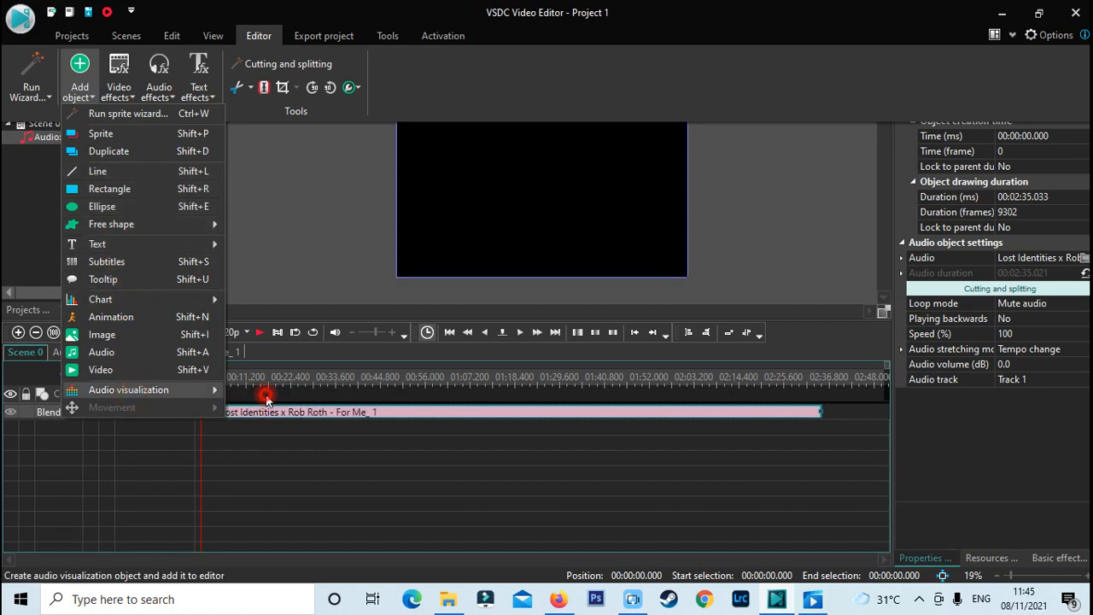
left_click(267, 400)
left_click(451, 205)
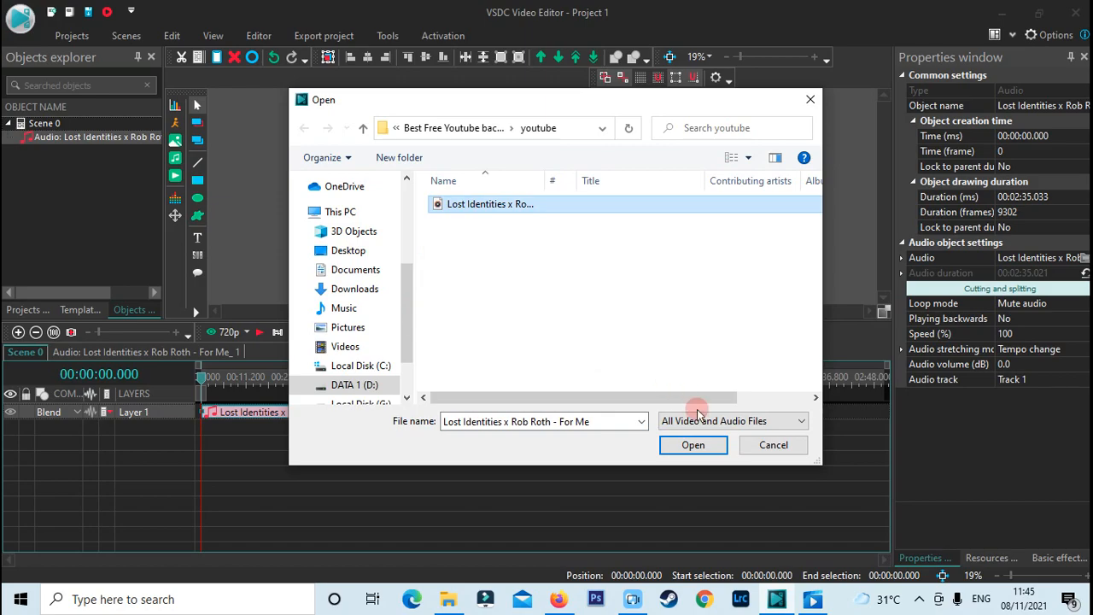
left_click(694, 445)
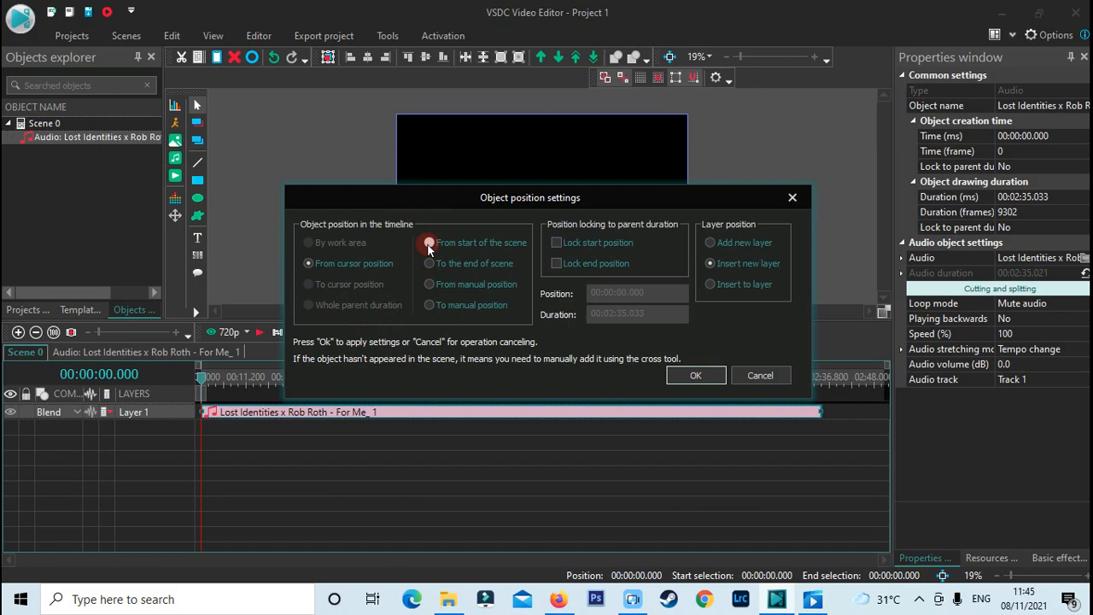
left_click(698, 375)
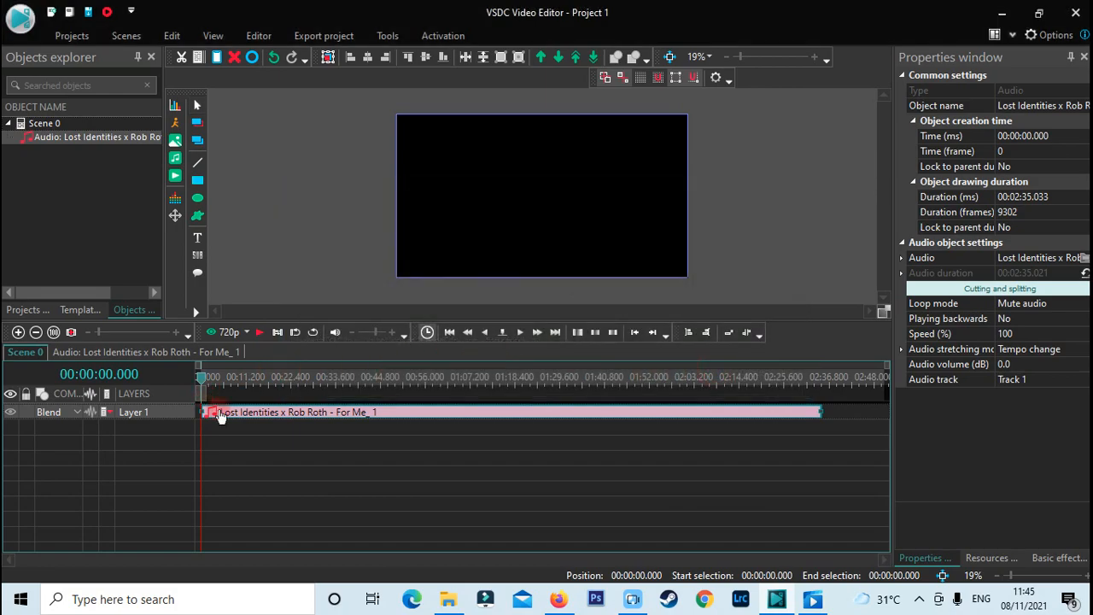
left_click_drag(412, 132, 668, 245)
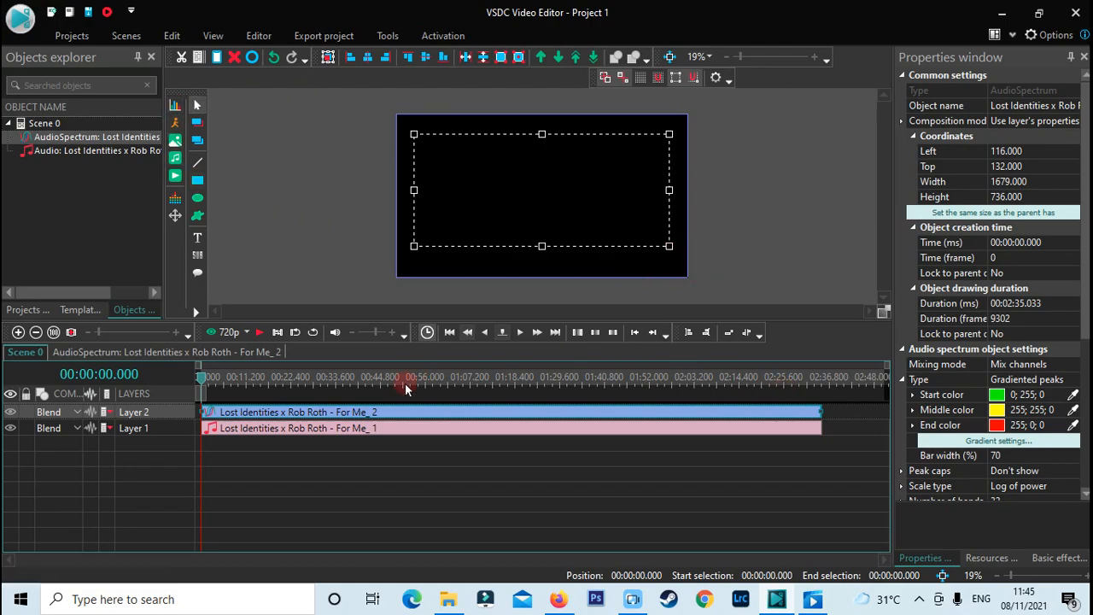
Add a Distort video effect to the audio spectrum, lasting the whole parent duration on a new layer.
left_click_drag(219, 376, 223, 381)
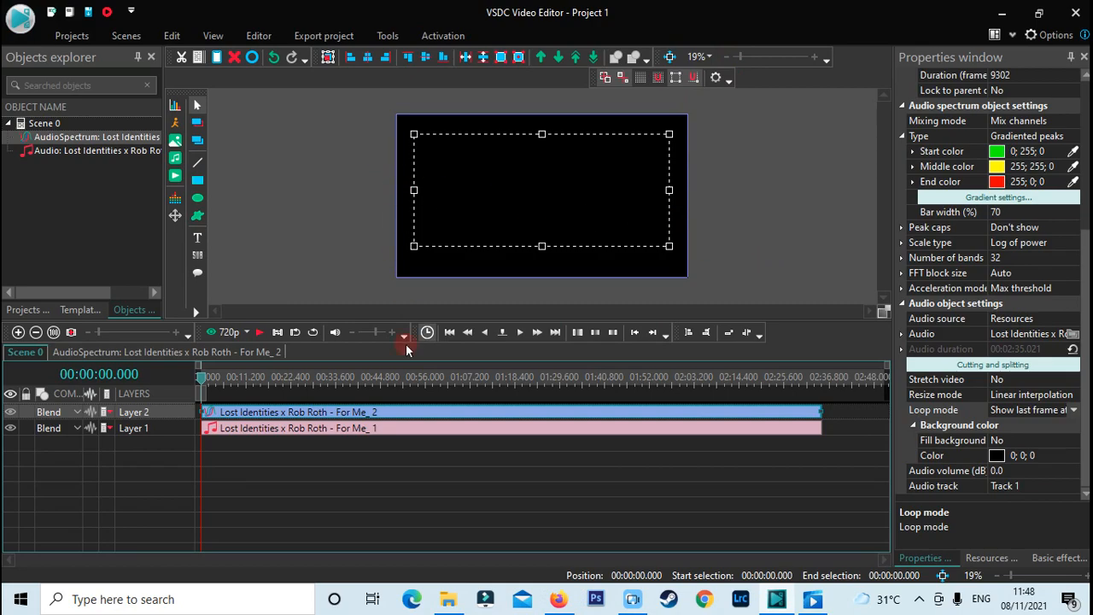
left_click(235, 377)
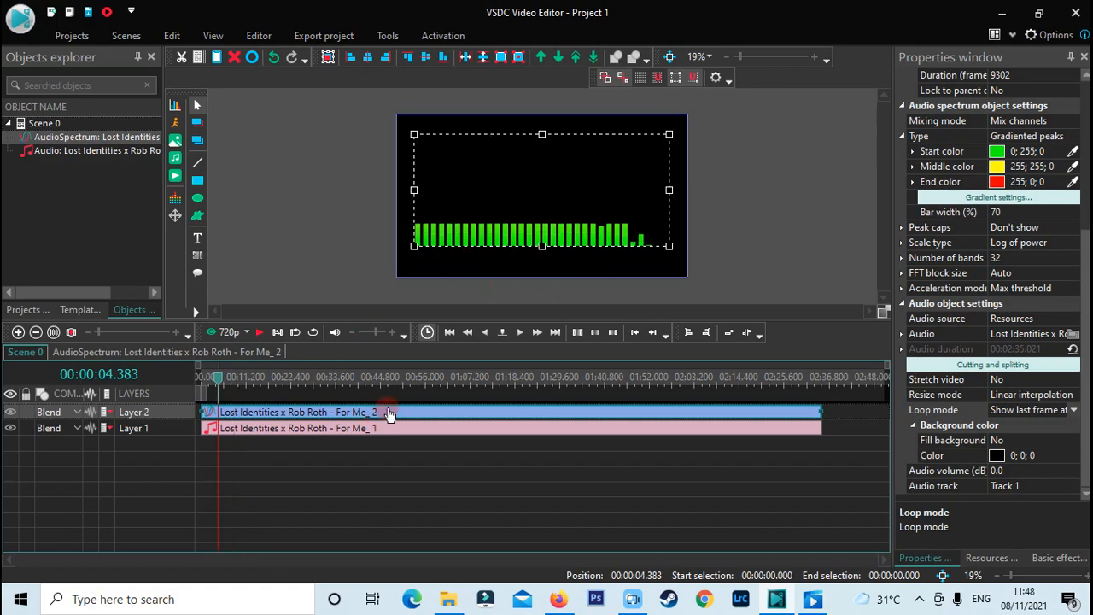
right_click(400, 414)
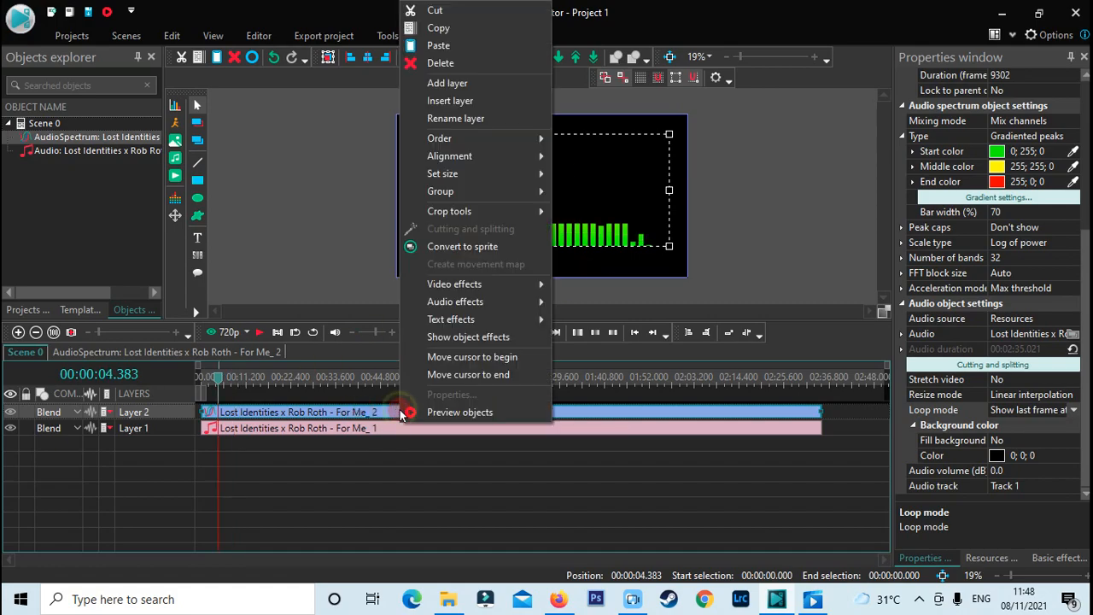
mouse_move(450, 165)
mouse_move(478, 284)
mouse_move(623, 341)
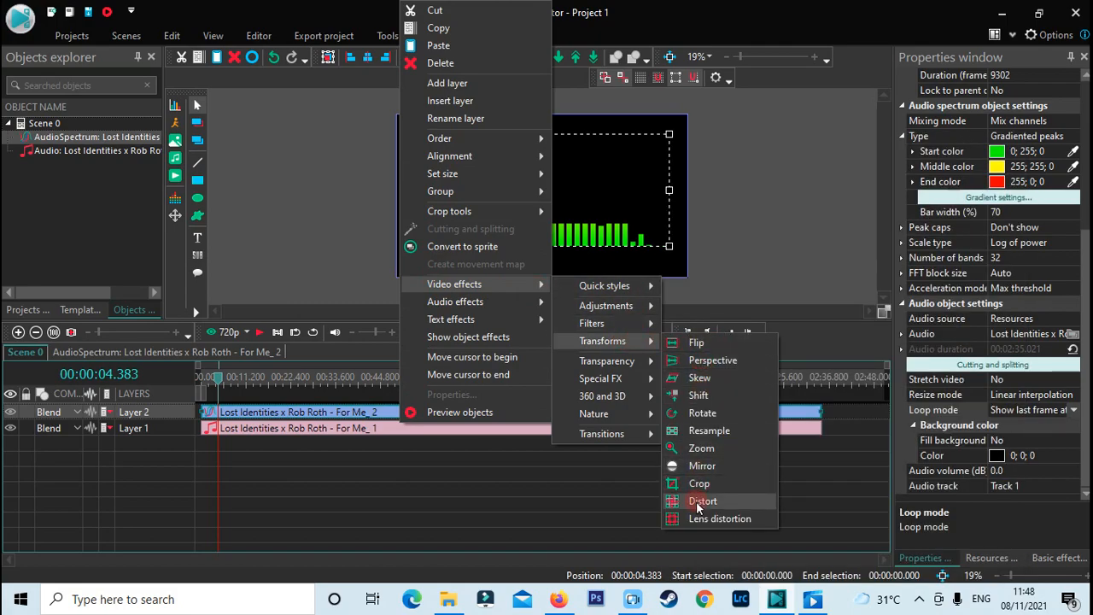
left_click(696, 501)
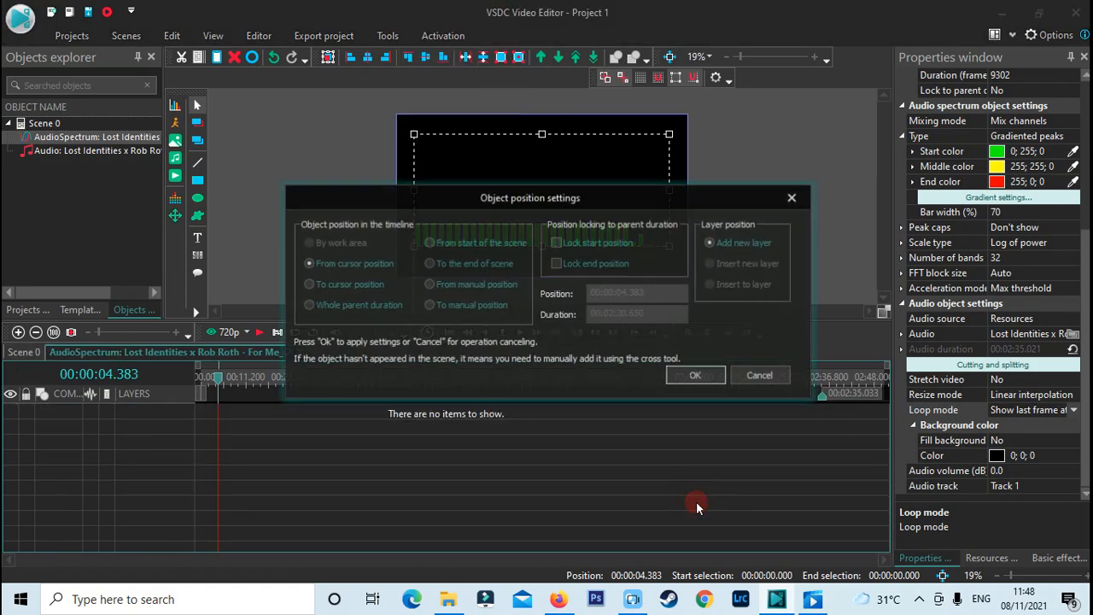
left_click(329, 309)
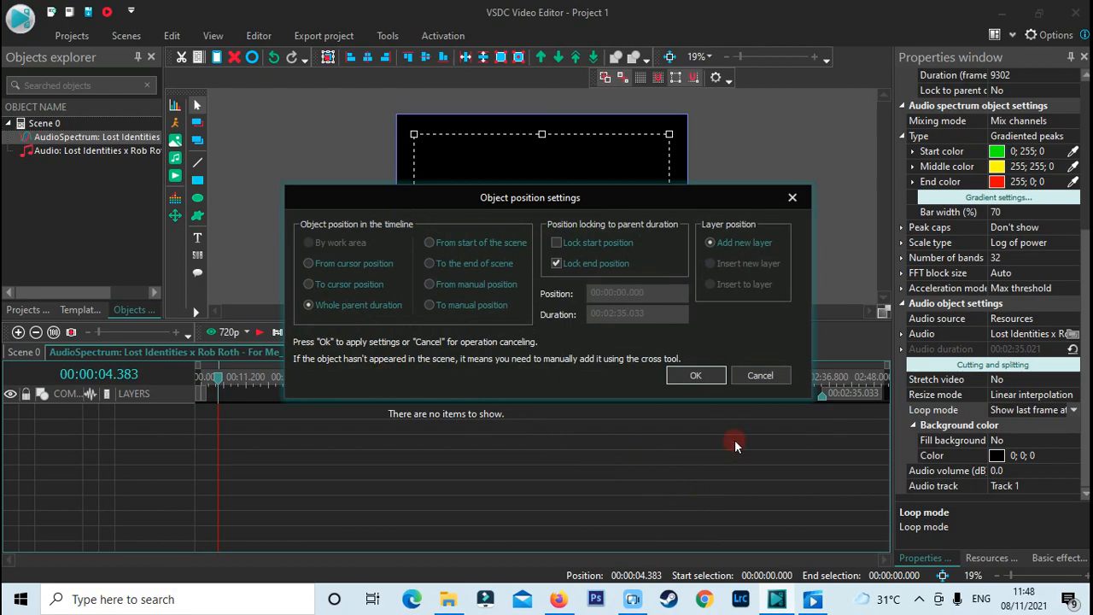
left_click(704, 376)
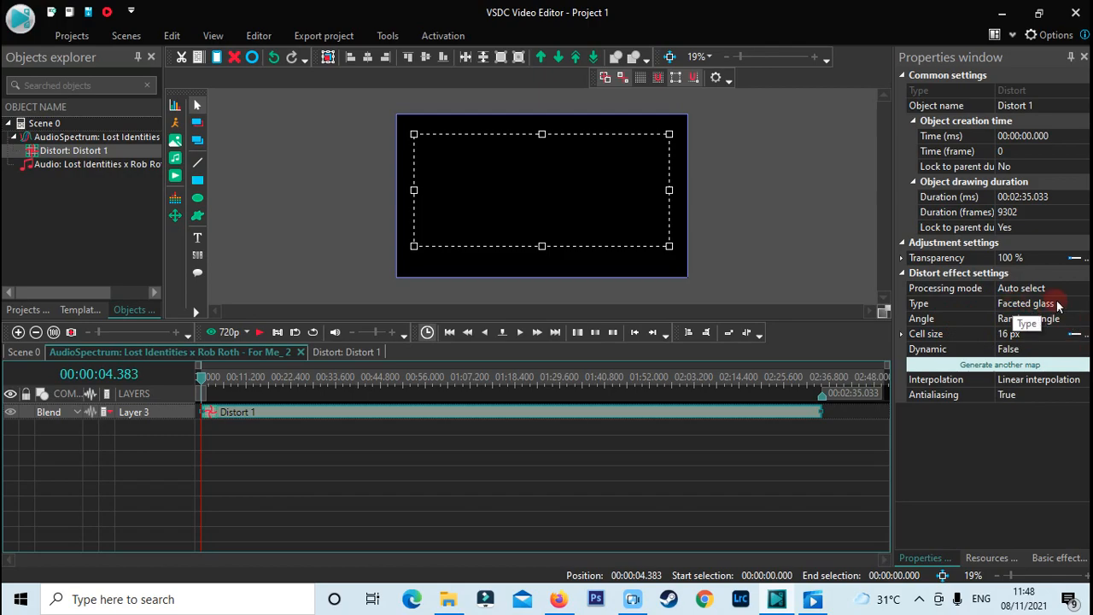
Set the Distort effect's type to Polar coordinates and play a few seconds of the spectrum.
left_click(1079, 305)
left_click(1085, 303)
scroll(1030, 418, "down", 2)
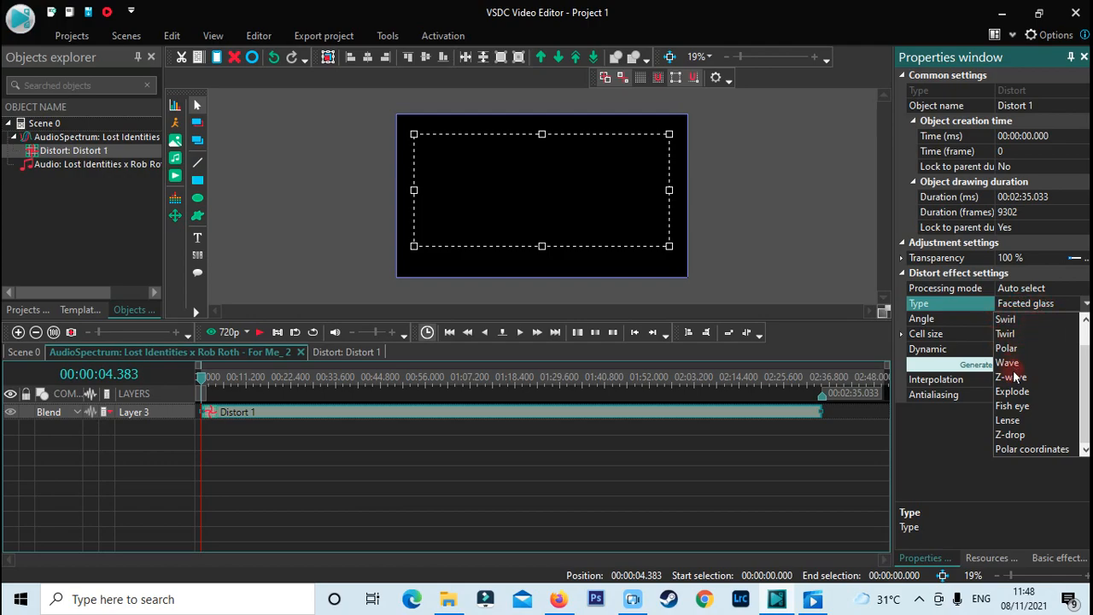
left_click(1042, 450)
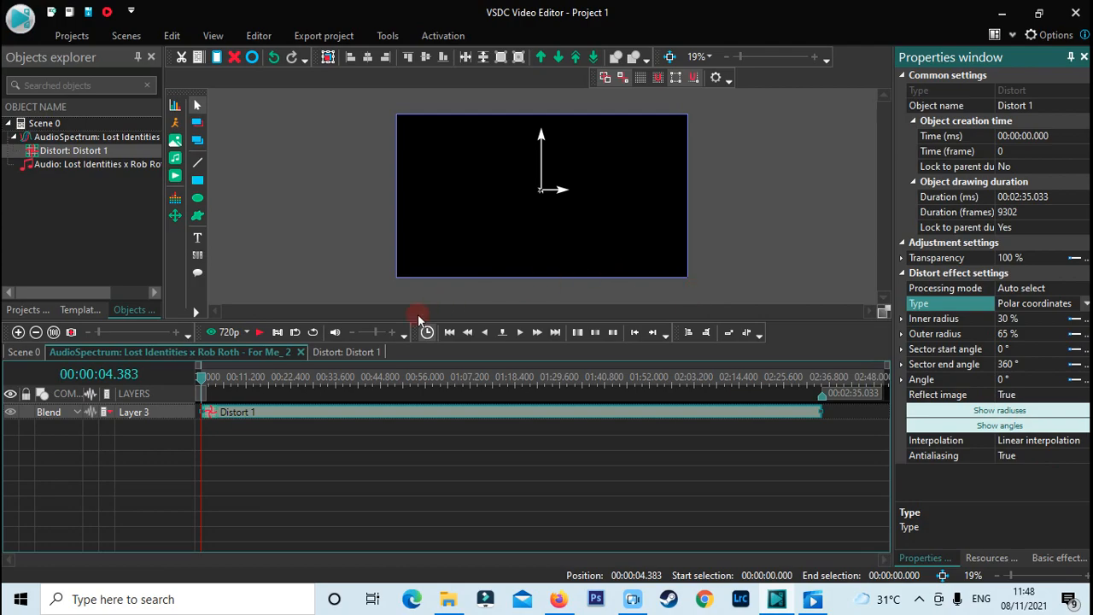
left_click(223, 386)
key("space")
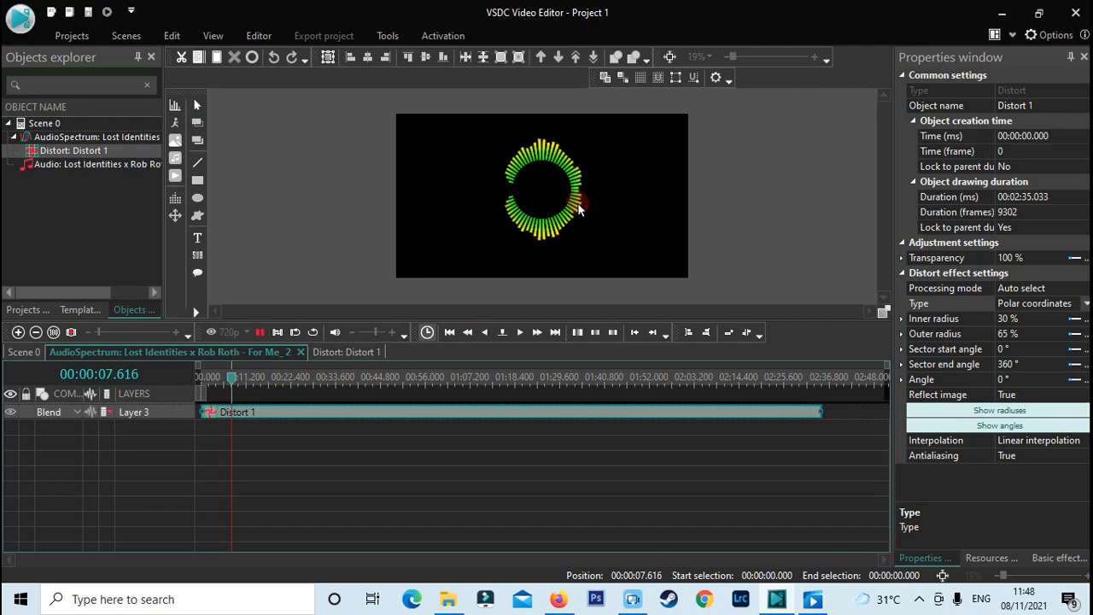
key("space")
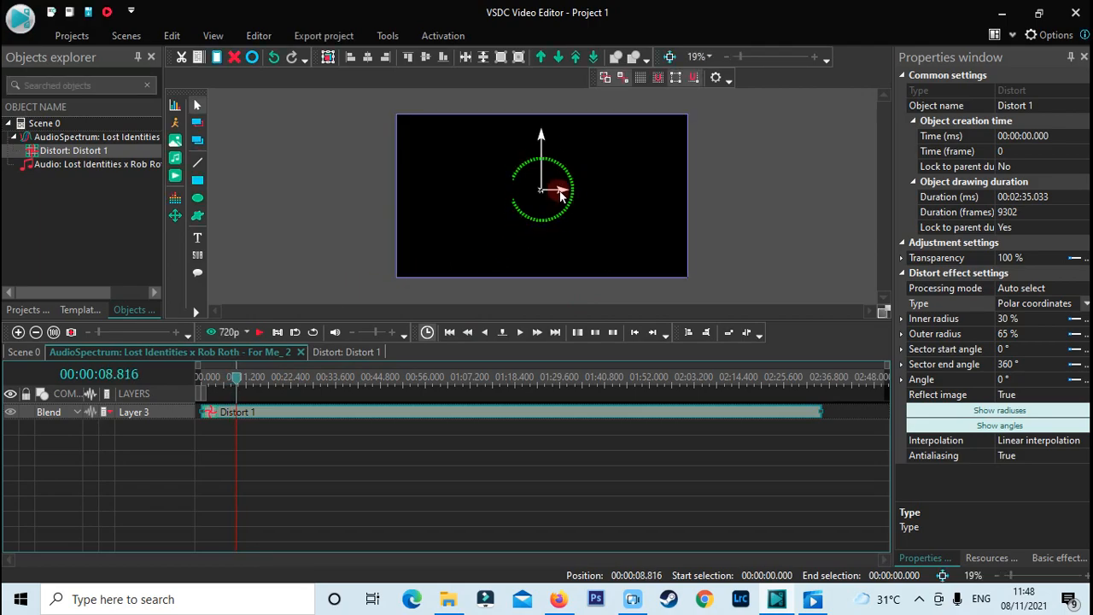
Enlarge the spectrum ring to an inner radius of about 52% and an outer radius of about 82%, and preview it.
left_click_drag(568, 189, 592, 195)
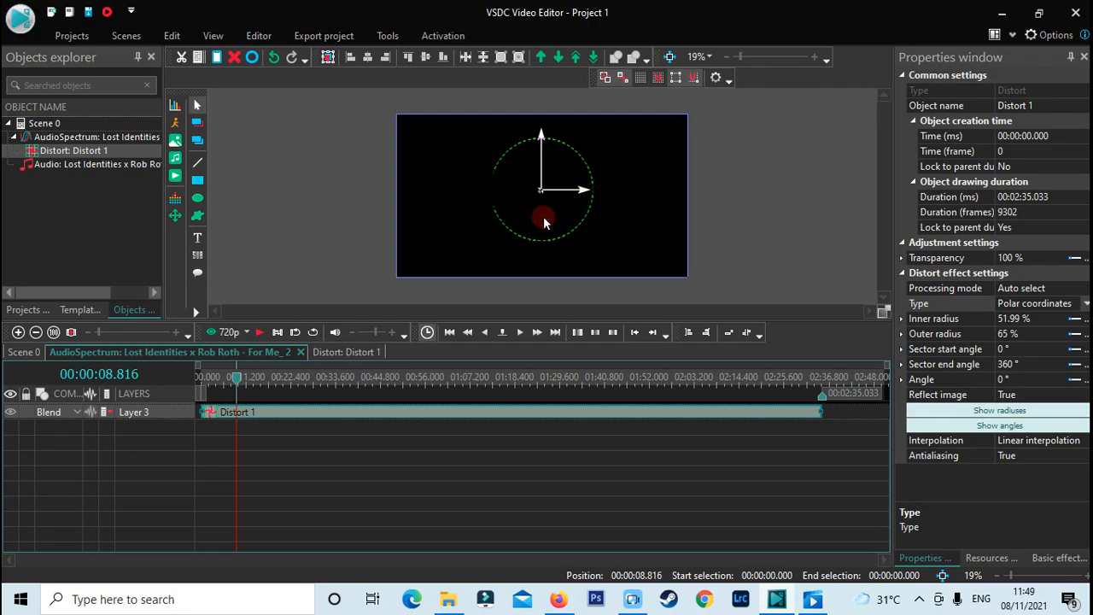
key("space")
key("space")
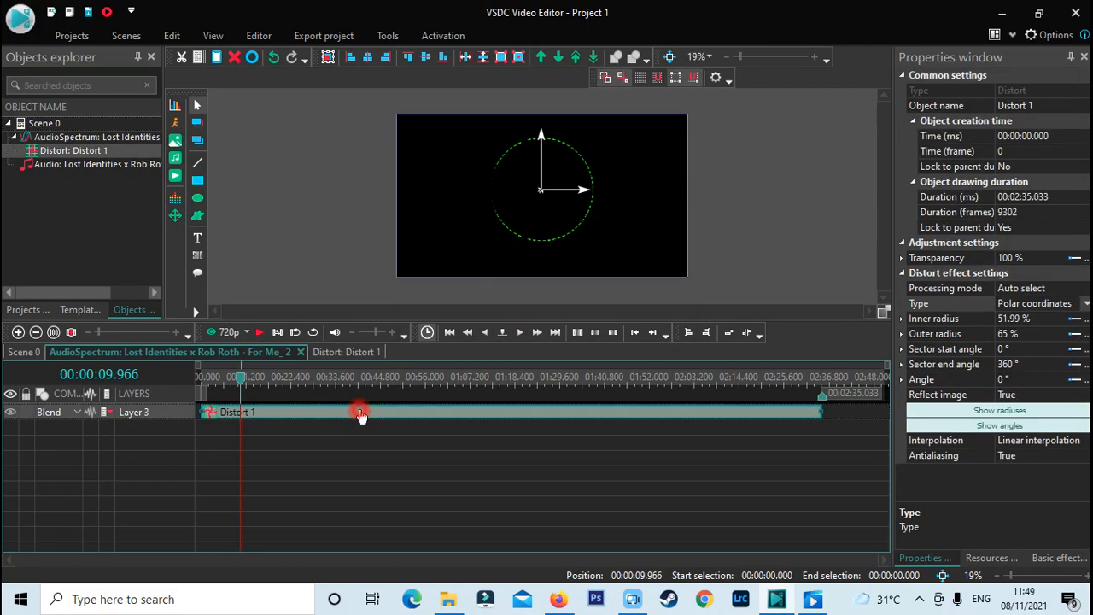
mouse_move(542, 124)
left_mouse_down()
mouse_move(542, 96)
mouse_move(539, 106)
left_mouse_up()
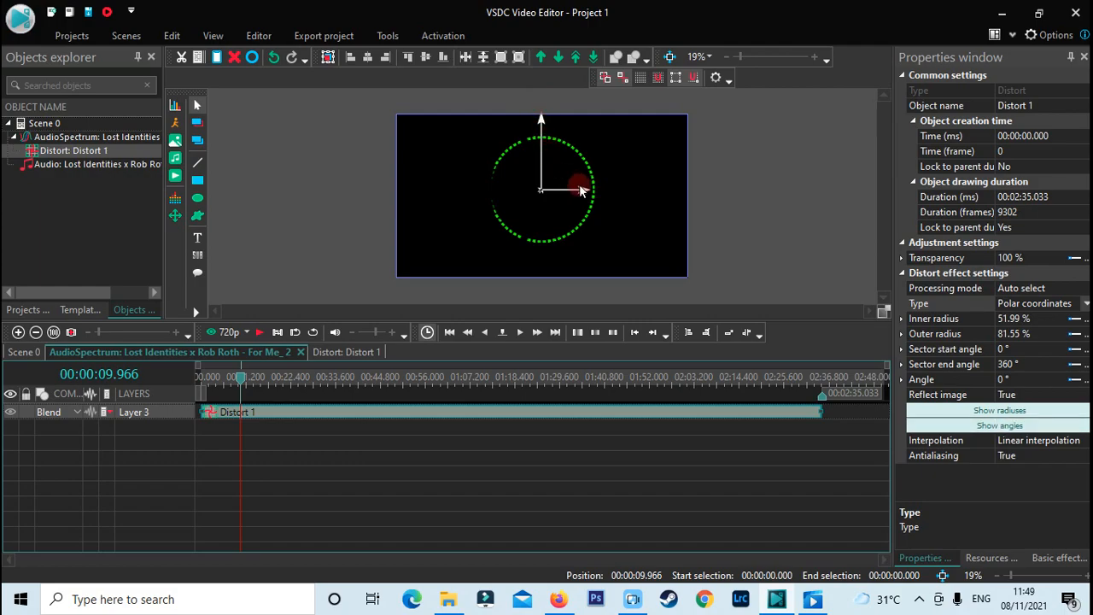
key("space")
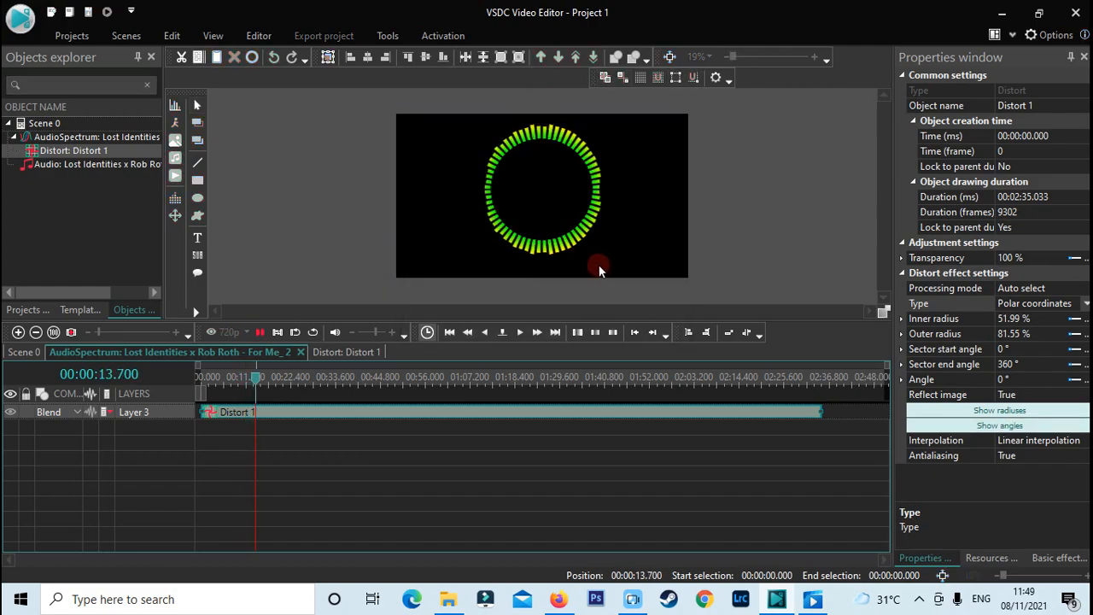
left_click(591, 199)
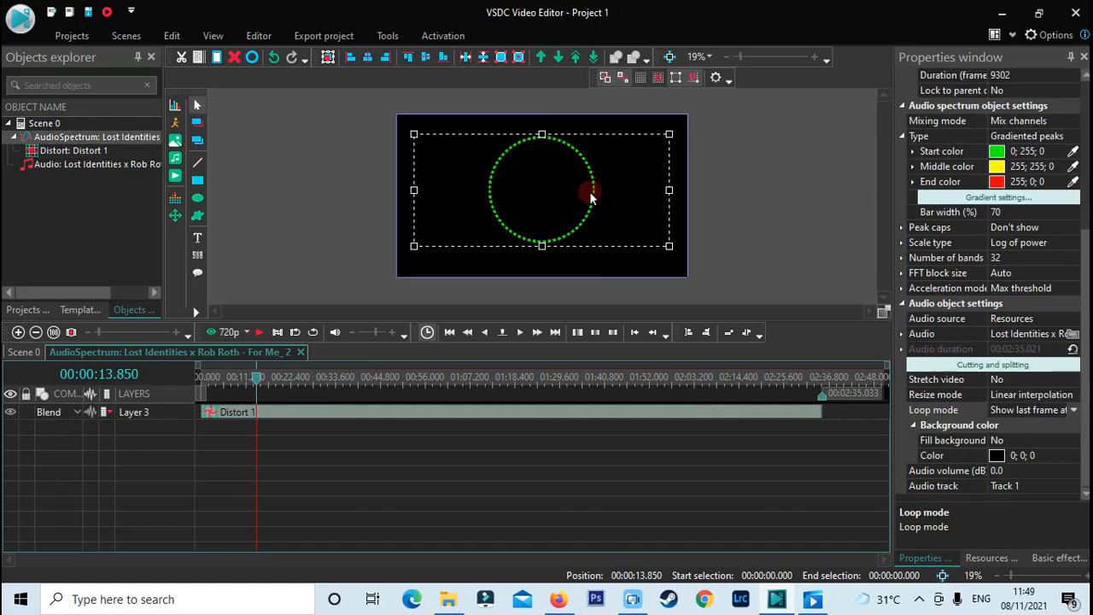
Reduce the ring's inner radius to about 47%, centre the audio spectrum in the scene and preview it.
left_click(494, 402)
mouse_move(592, 190)
left_mouse_down()
mouse_move(580, 188)
mouse_move(588, 191)
left_mouse_up()
left_click(654, 188)
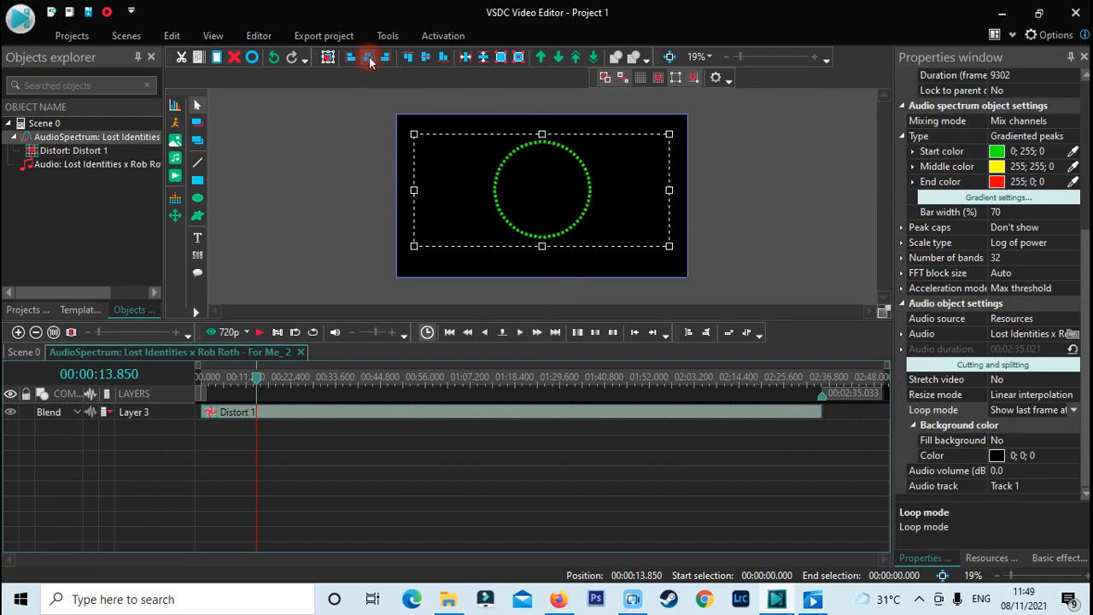
left_click(793, 253)
key("space")
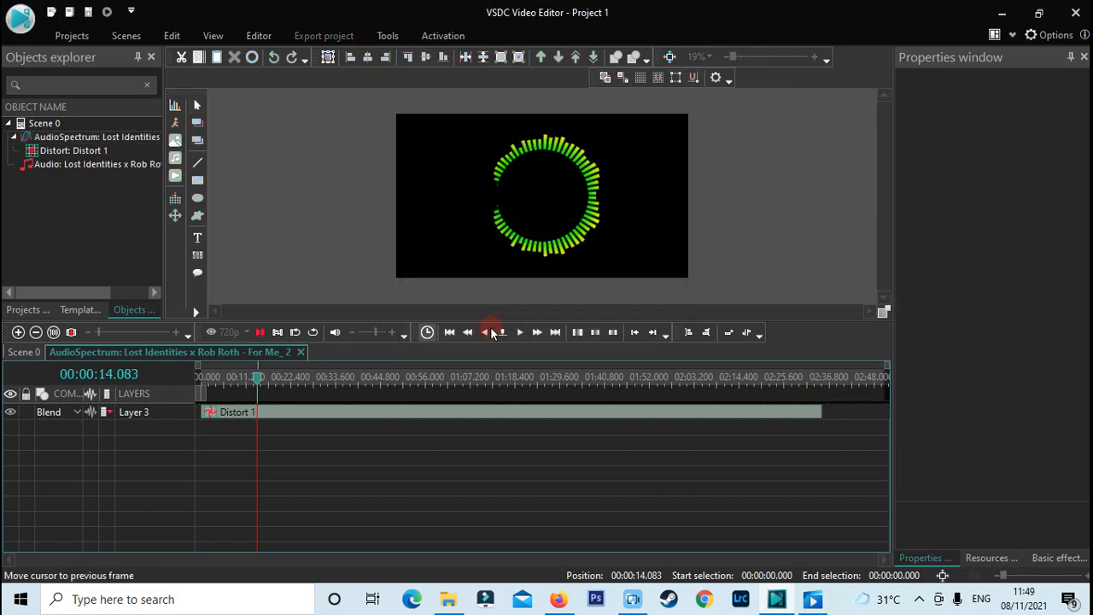
left_click(589, 222)
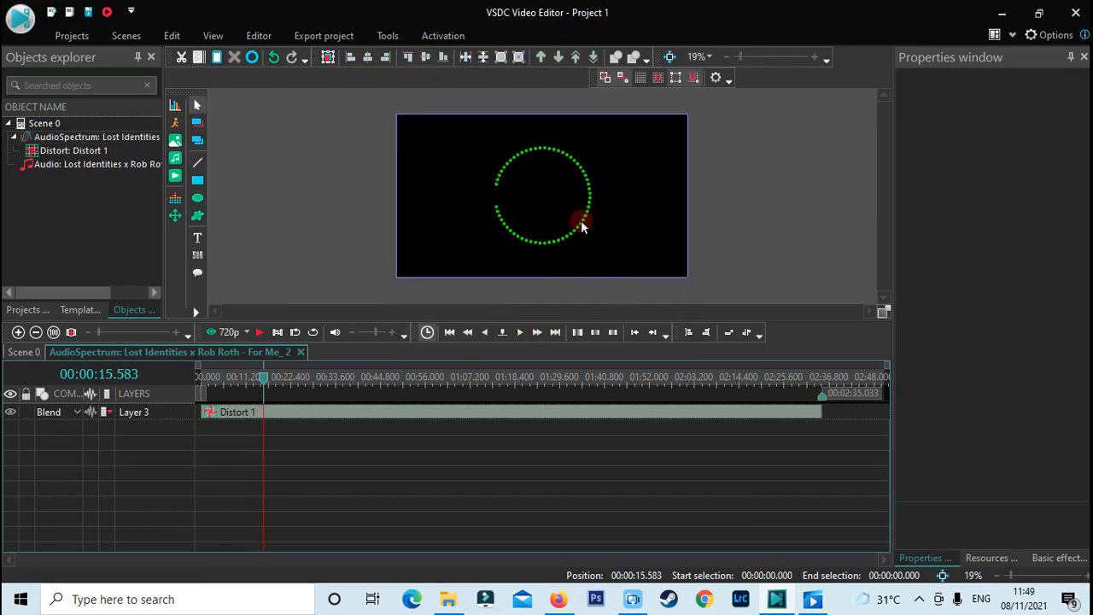
Try 100 as the audio spectrum's number of bands and play the result.
scroll(993, 378, "up", 1)
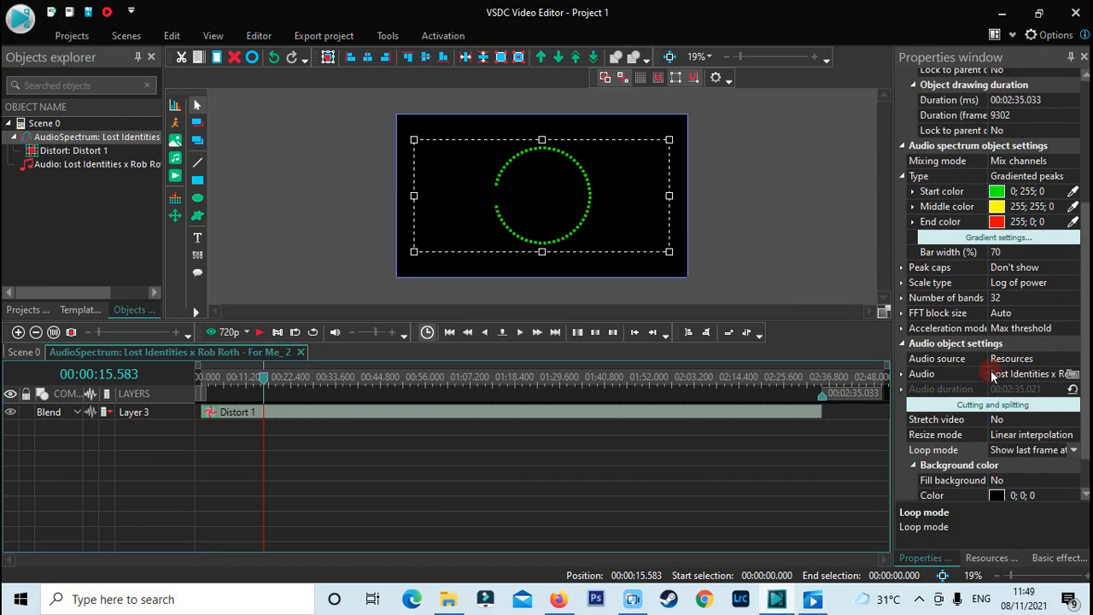
left_click(1012, 303)
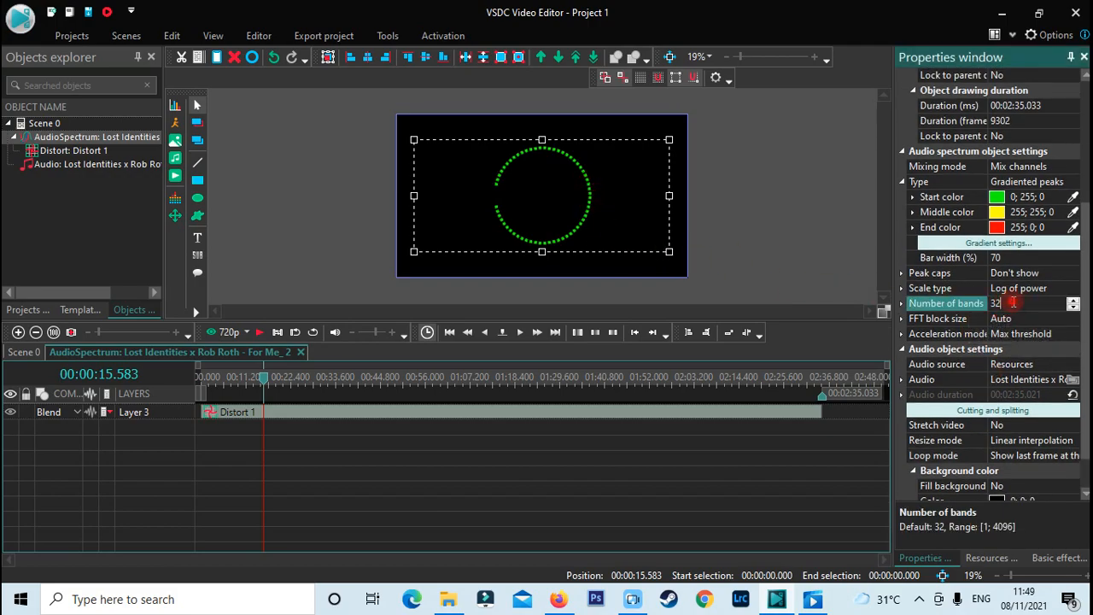
left_click(714, 431)
left_click(288, 380)
key("space")
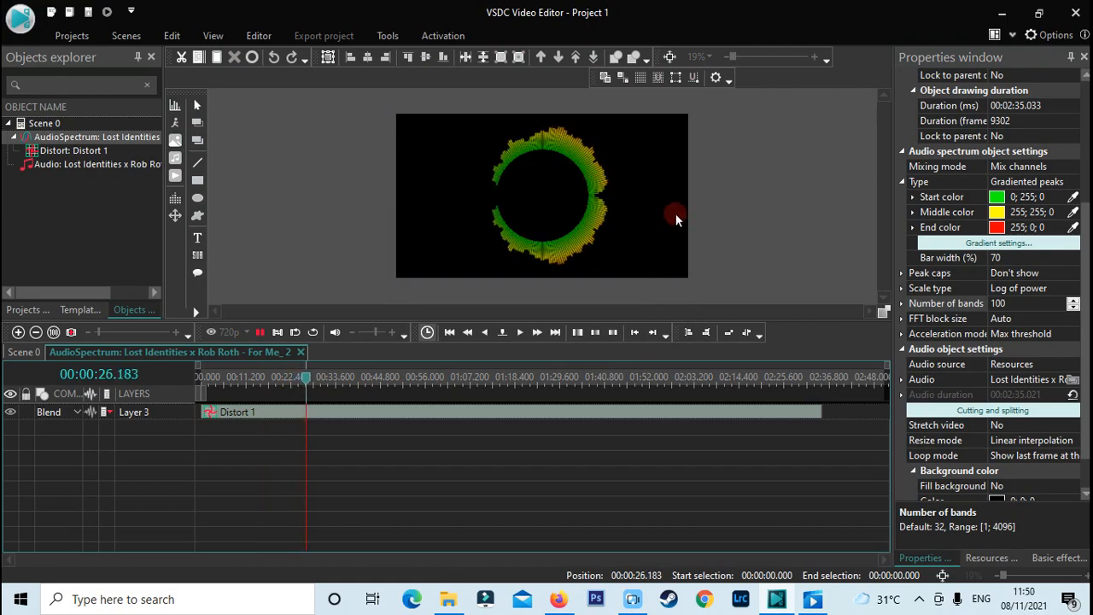
key("space")
Set the audio spectrum's number of bands to 80 and play a few seconds of it.
left_click(1021, 303)
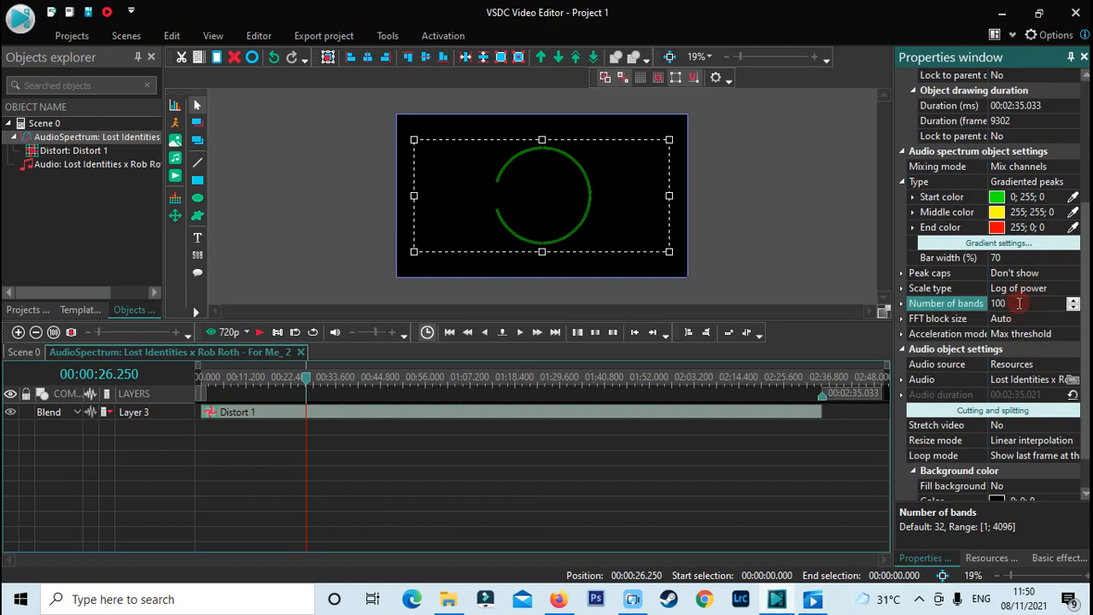
double_click(1019, 304)
type("80")
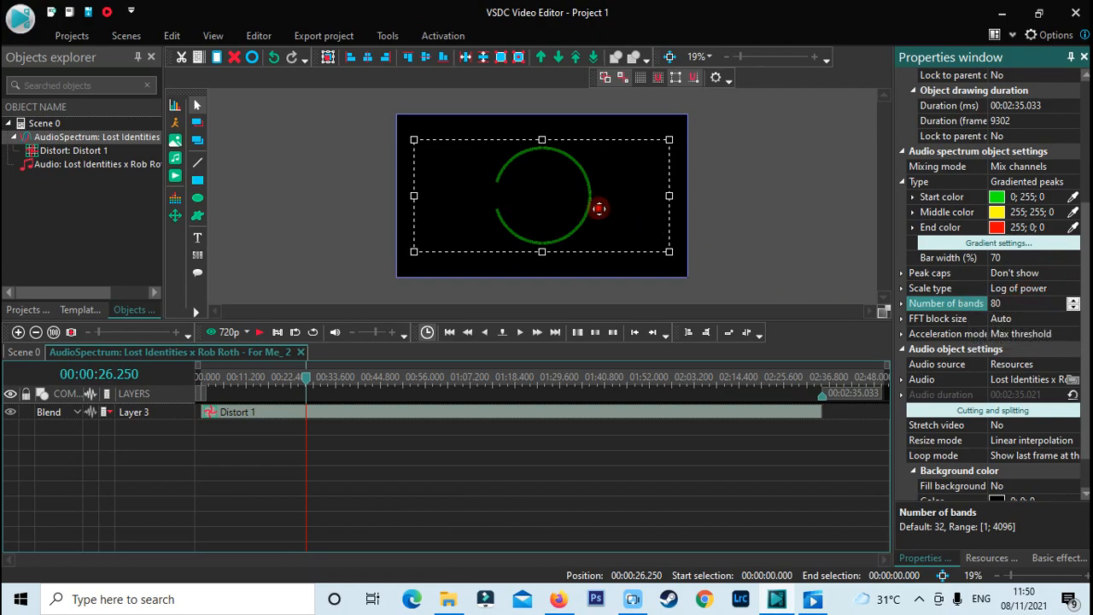
left_click(601, 209)
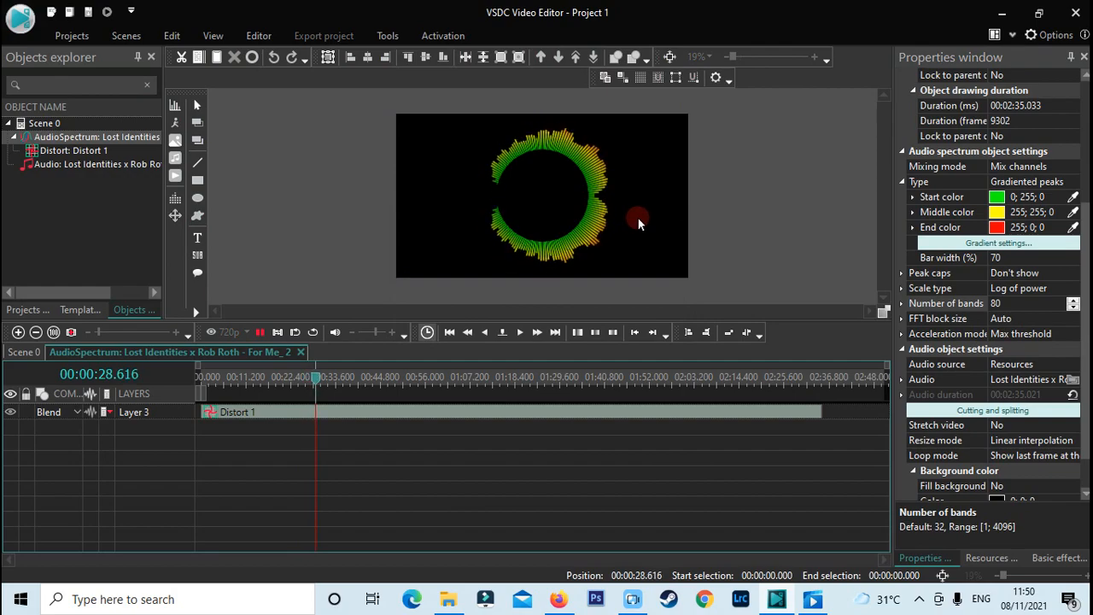
left_click(638, 218)
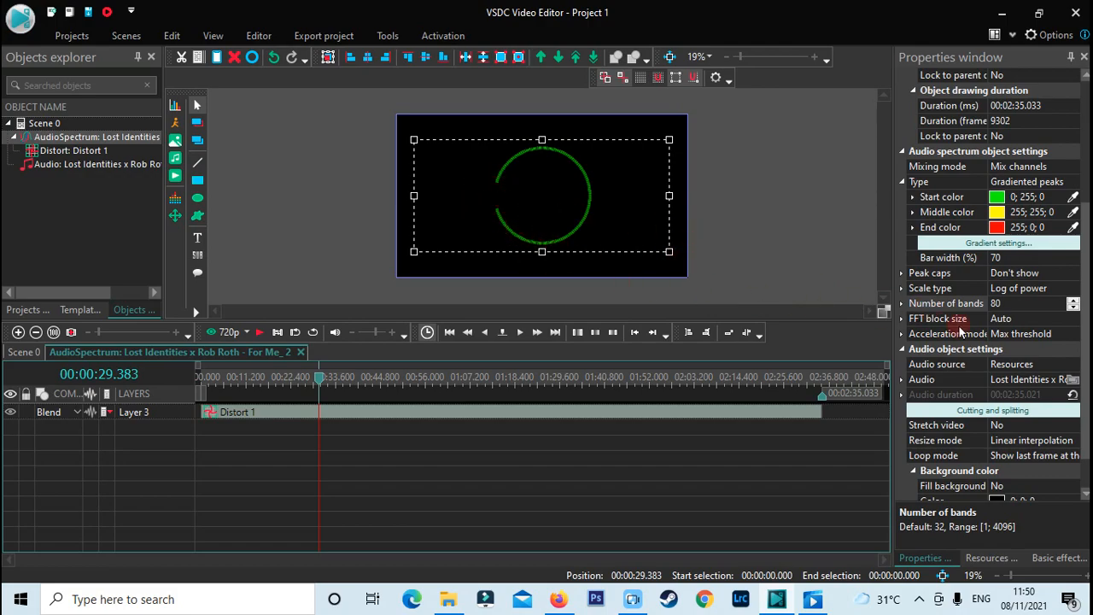
Rotate the Distort effect's angle so the ring's gap faces down, and shift the spectrum slightly upward in the scene.
scroll(1031, 334, "down", 1)
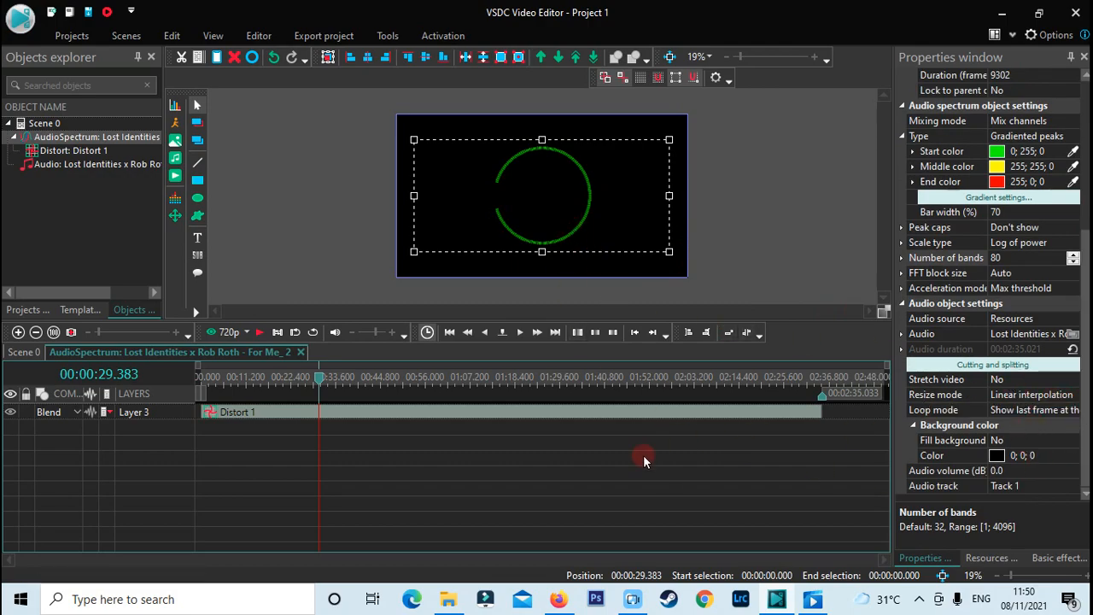
left_click(569, 414)
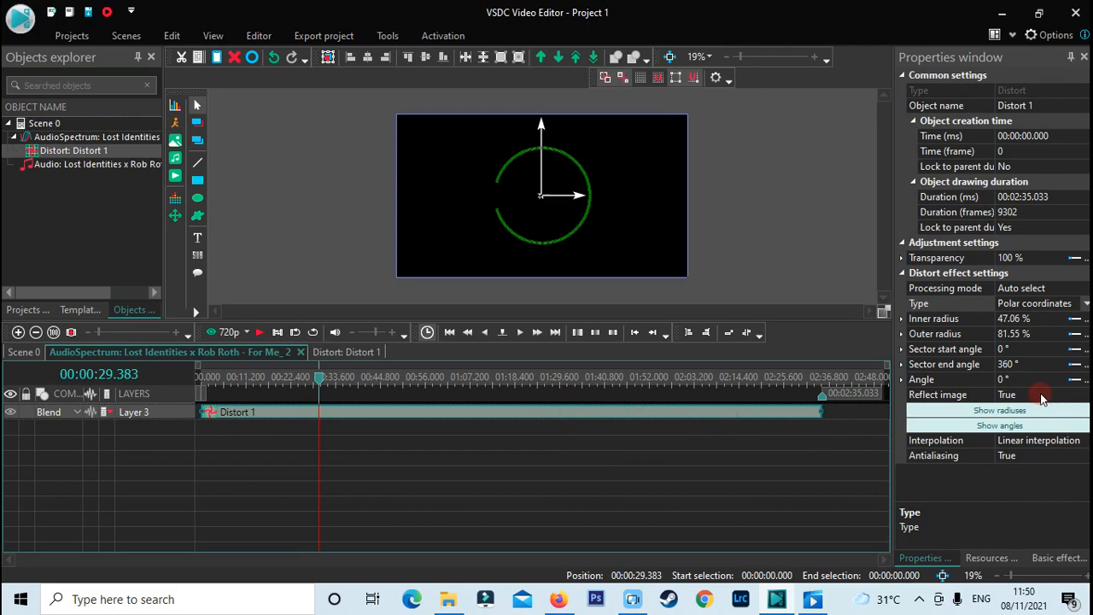
left_click(1011, 380)
left_click_drag(1039, 382, 643, 404)
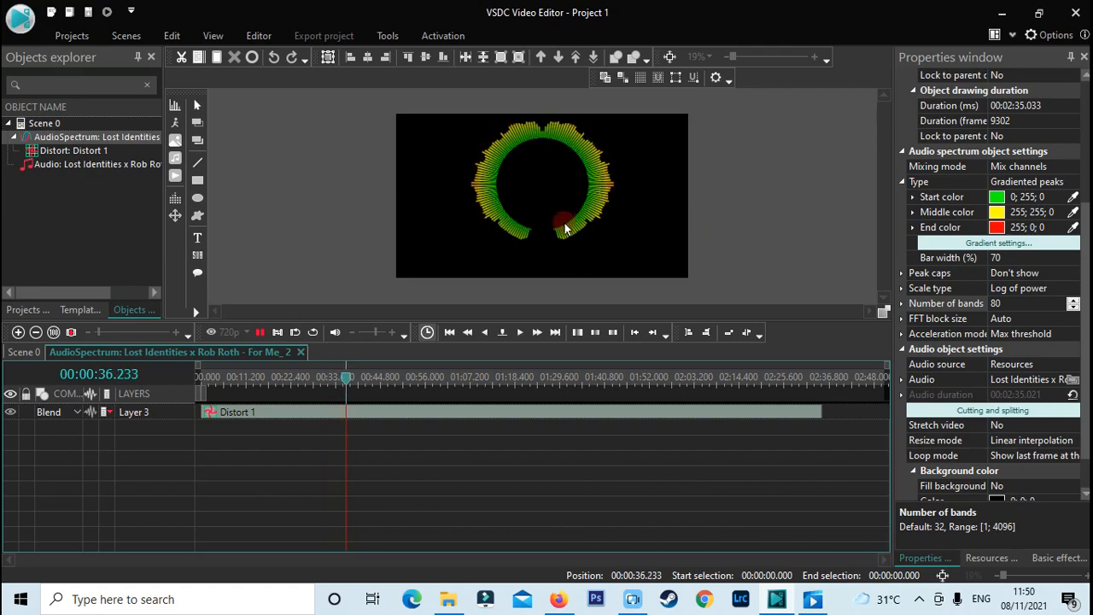
Change the spectrum's start color to pink (255; 0; 192) and preview it.
left_click(1055, 198)
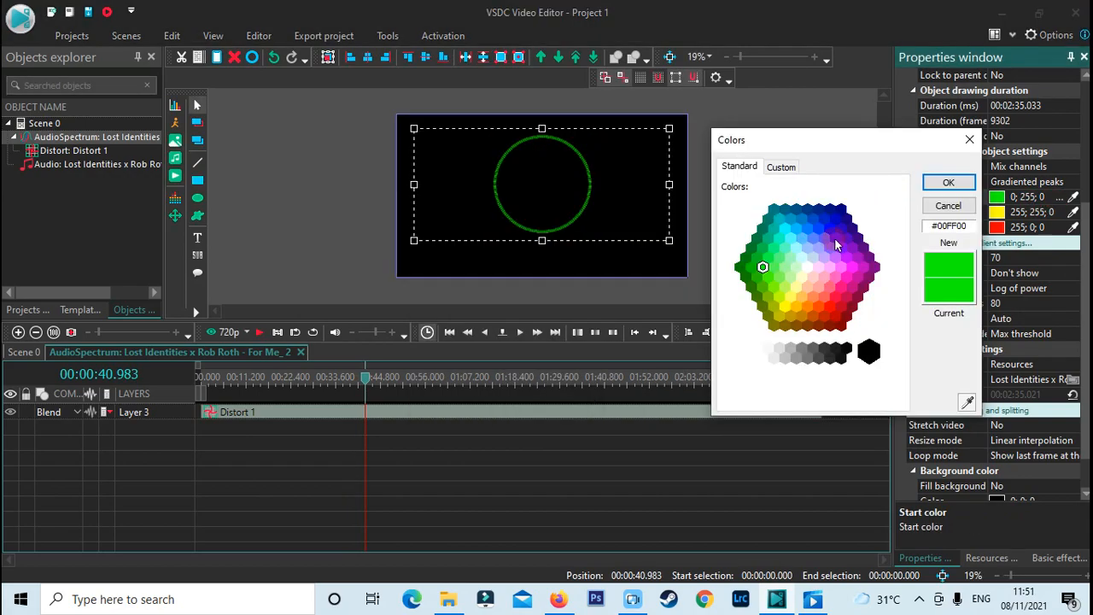
left_click(835, 237)
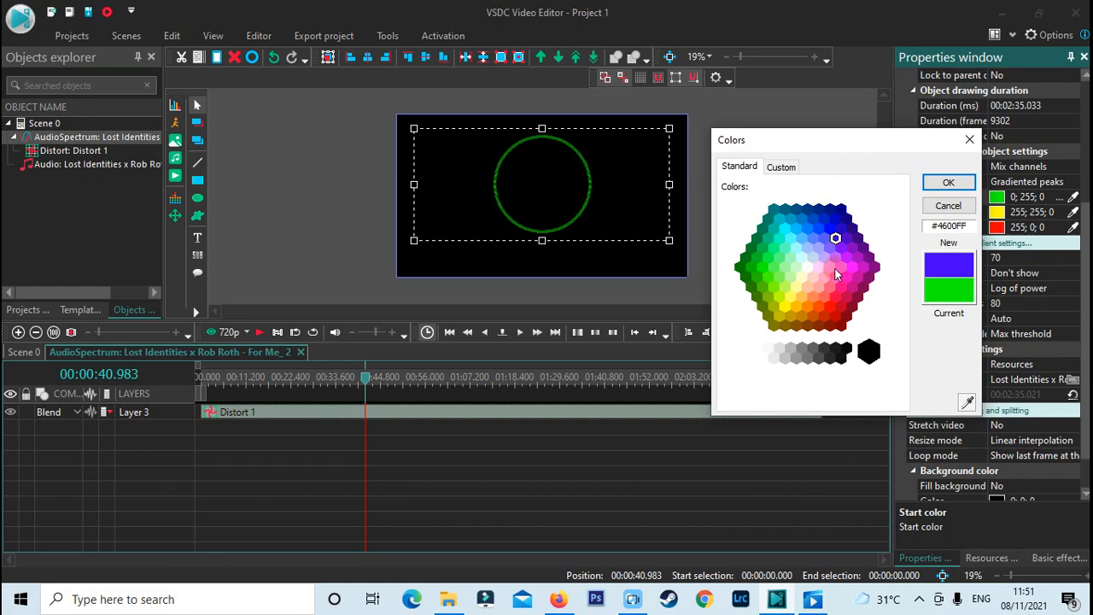
left_click(830, 306)
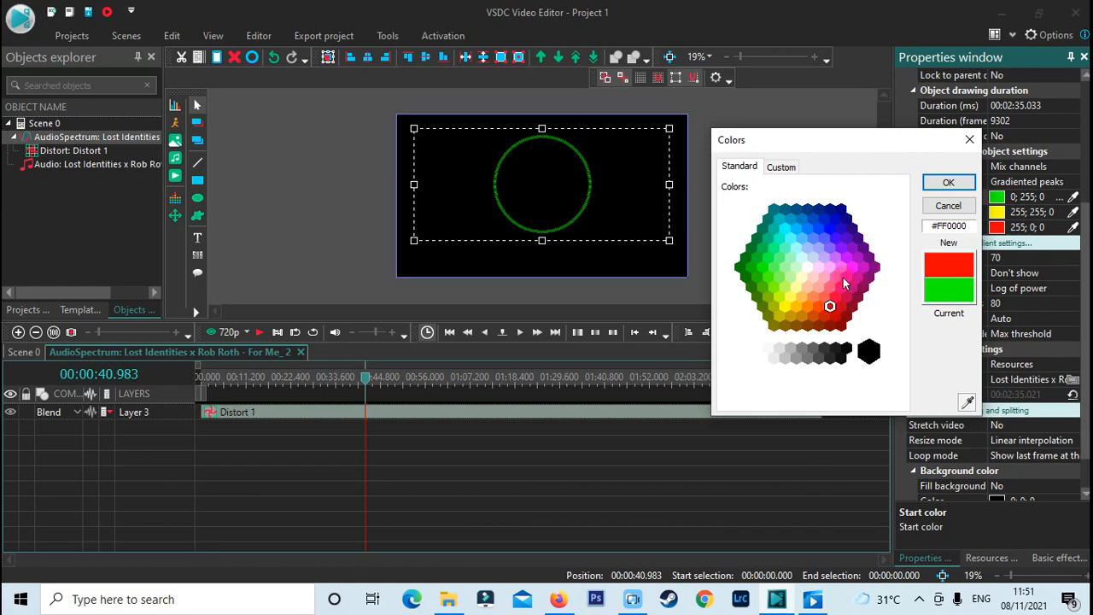
left_click(844, 283)
left_click(943, 183)
left_click(686, 252)
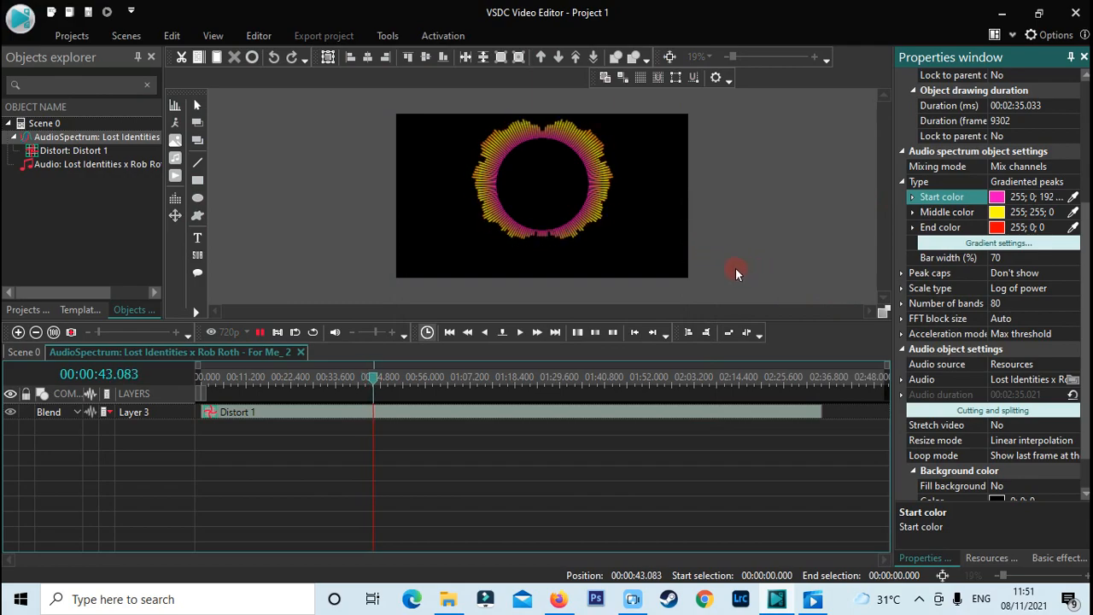
Change the circular spectrum's middle color to light green (#57FF80) and preview it.
left_click(1046, 212)
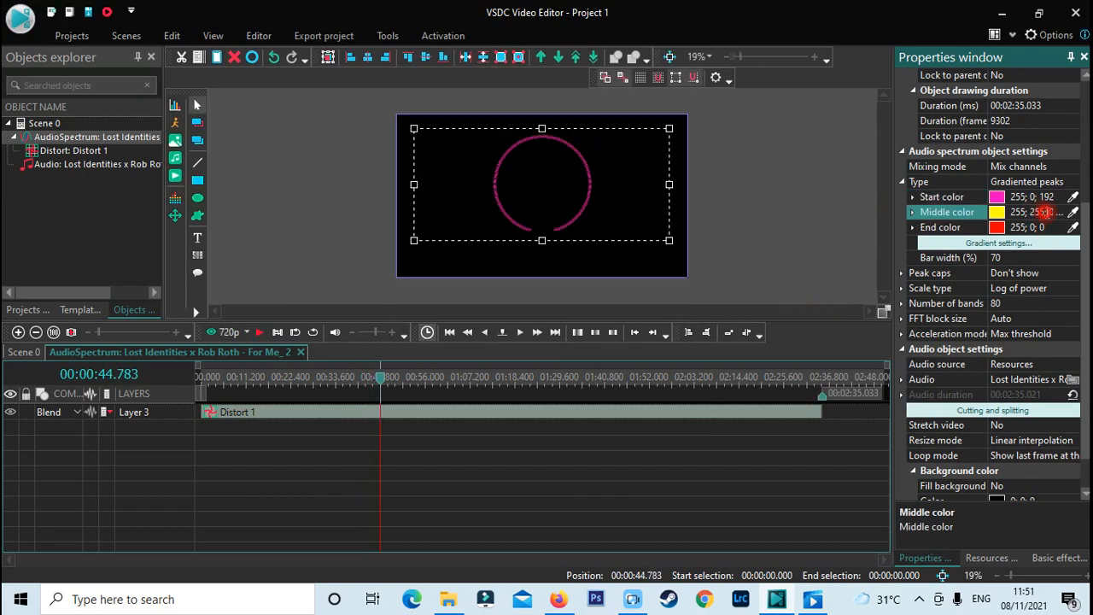
left_click(1057, 213)
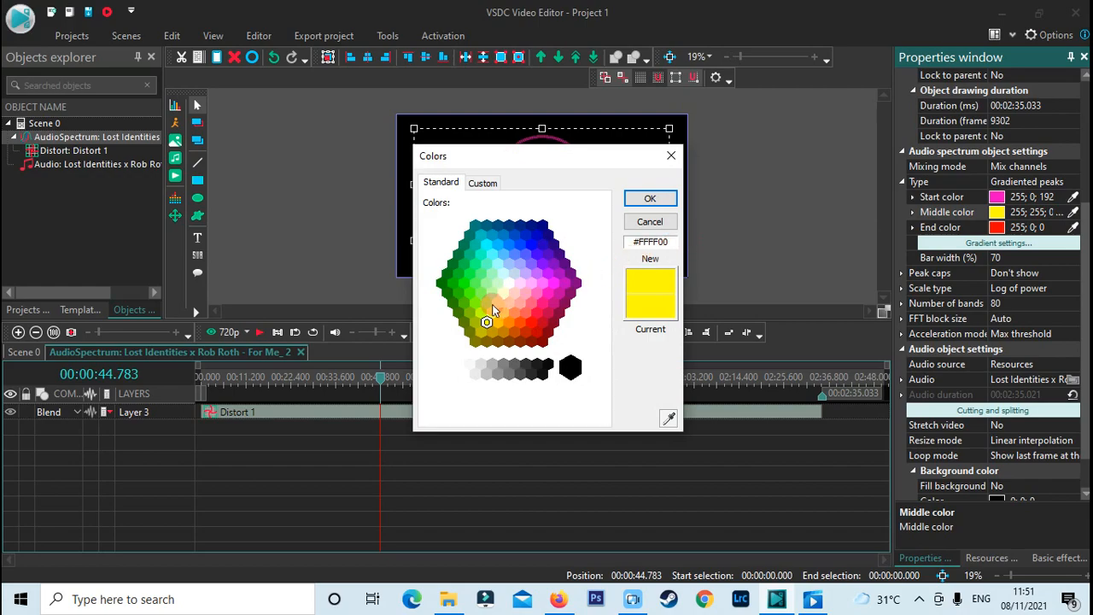
left_click(481, 273)
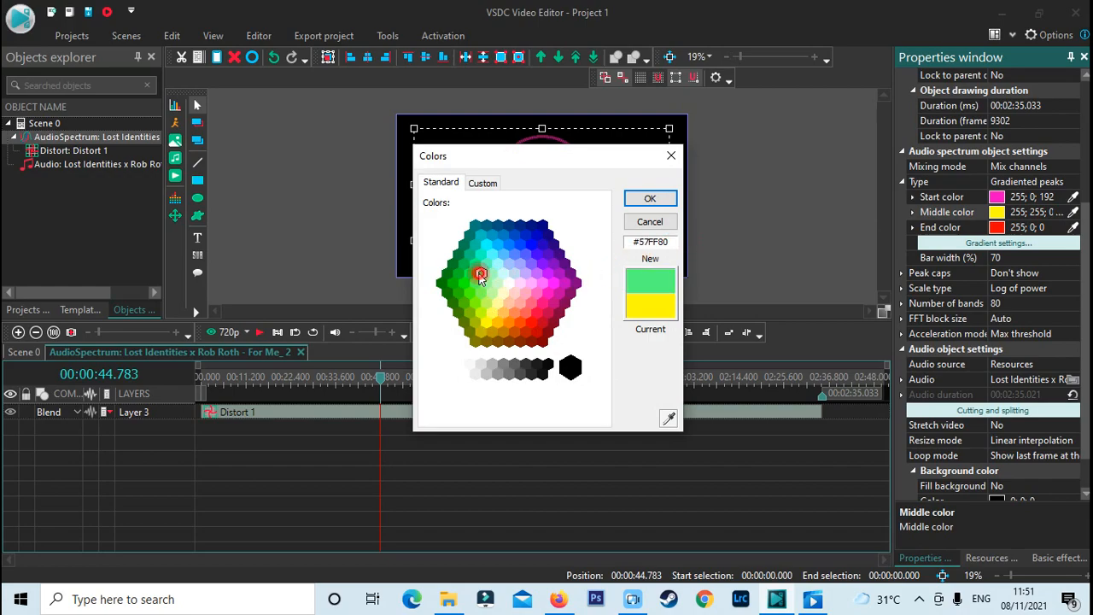
left_click(650, 198)
key("space")
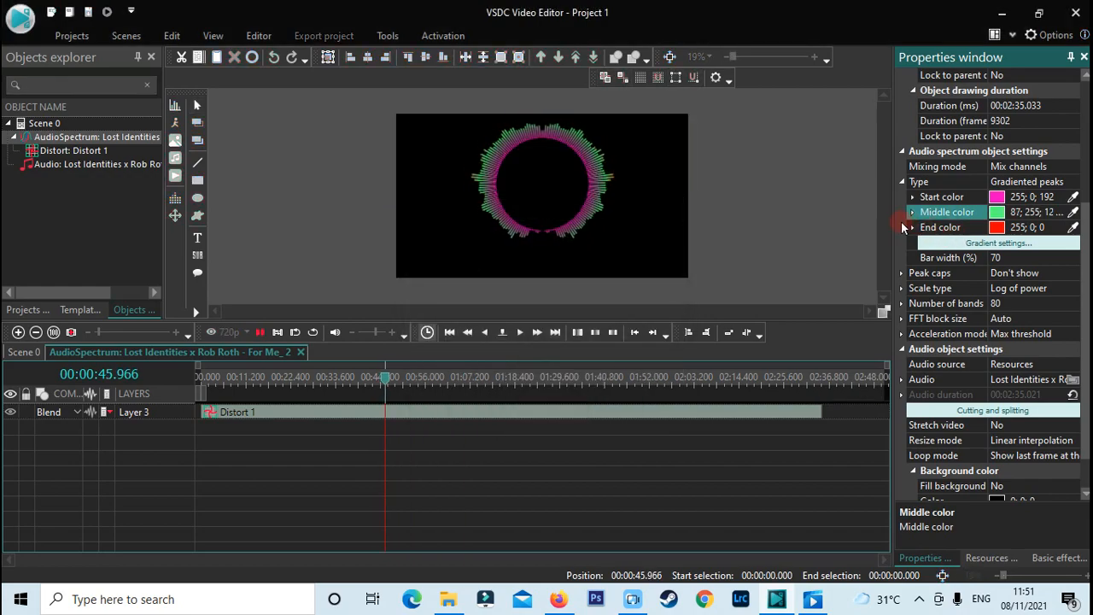
left_click(647, 204)
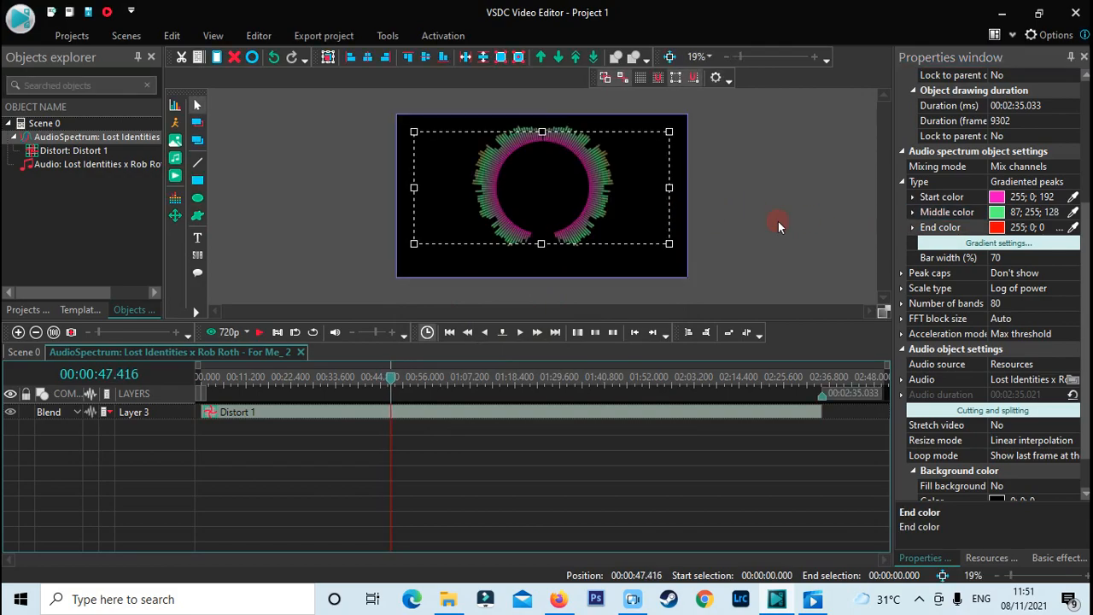
left_click(734, 255)
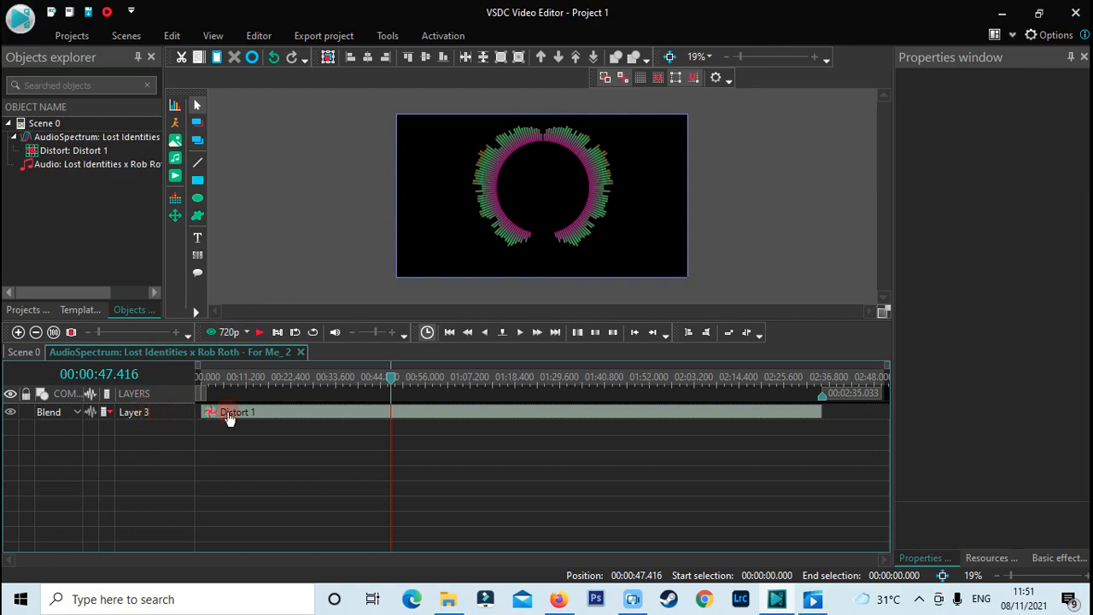
In Scene 0, add another audio spectrum object using the Lost Identities x Rob Roth audio file.
left_click(44, 123)
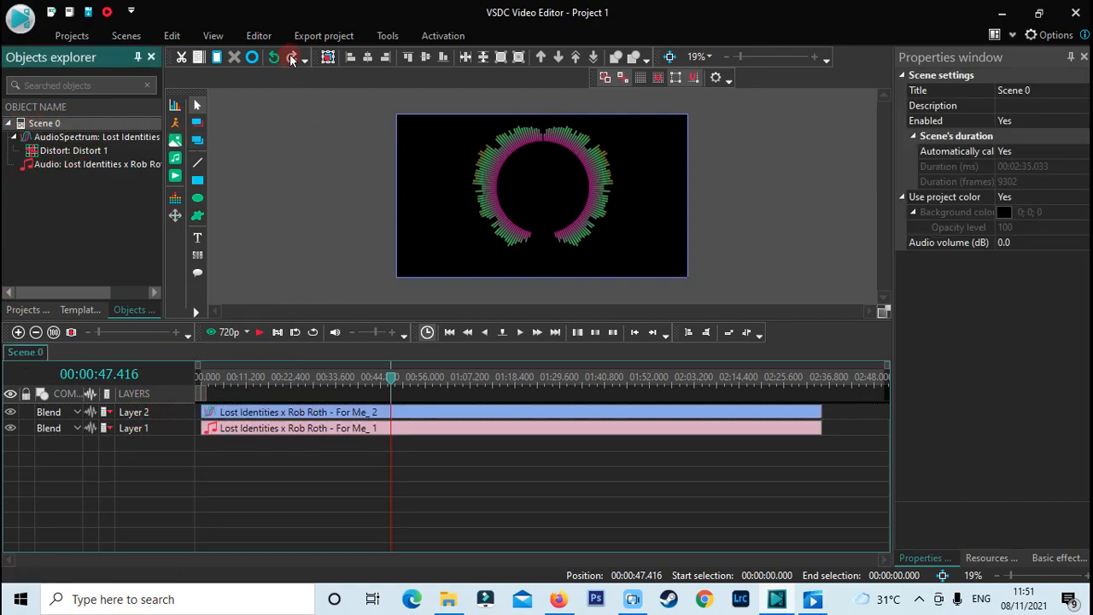
left_click(260, 38)
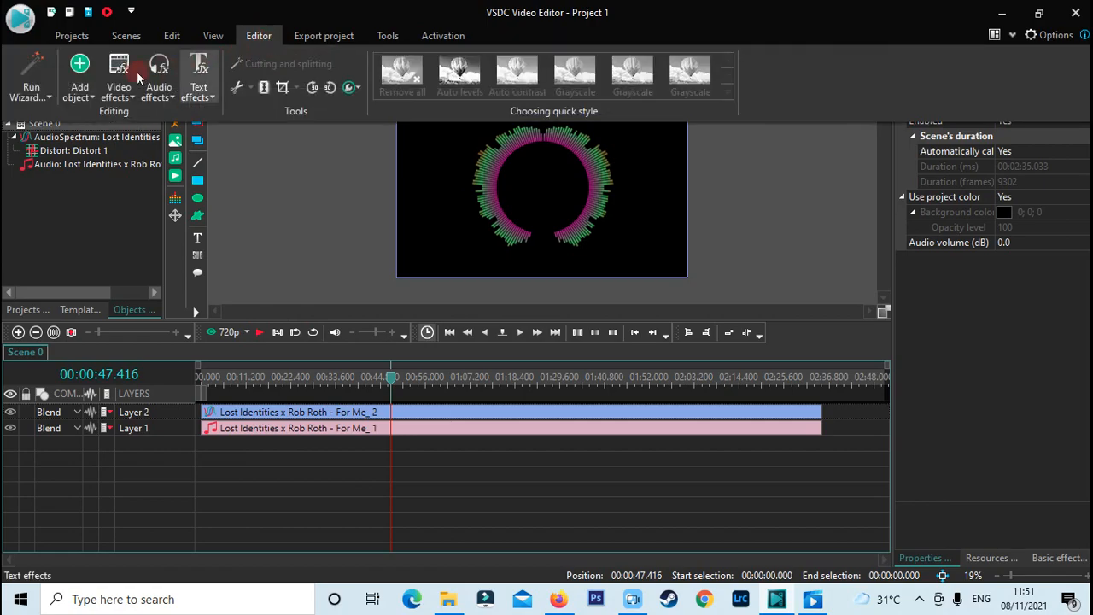
left_click(80, 75)
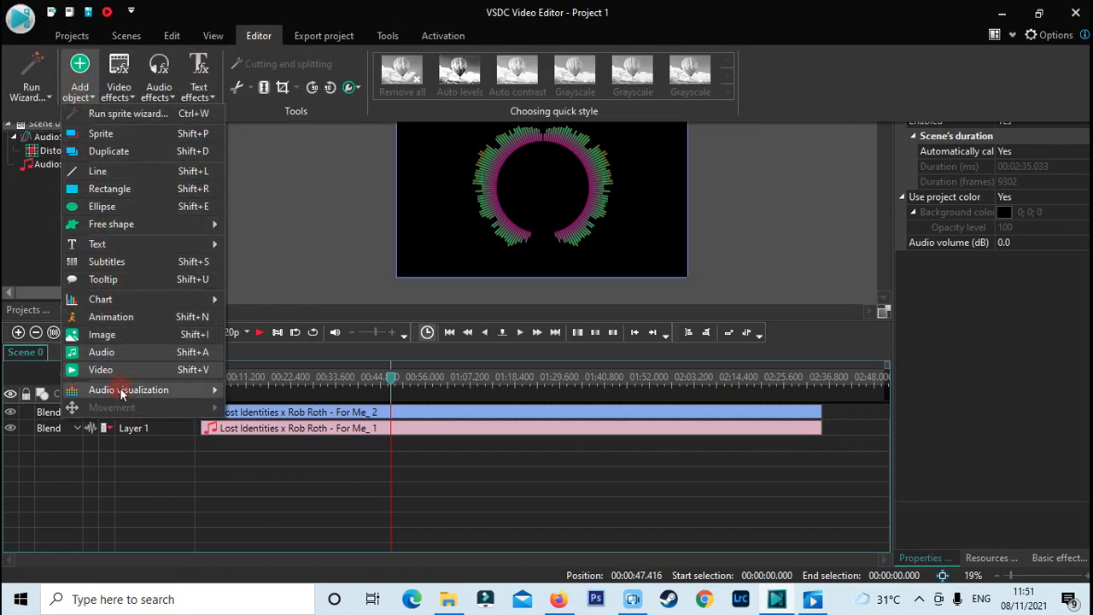
mouse_move(170, 391)
left_click(297, 394)
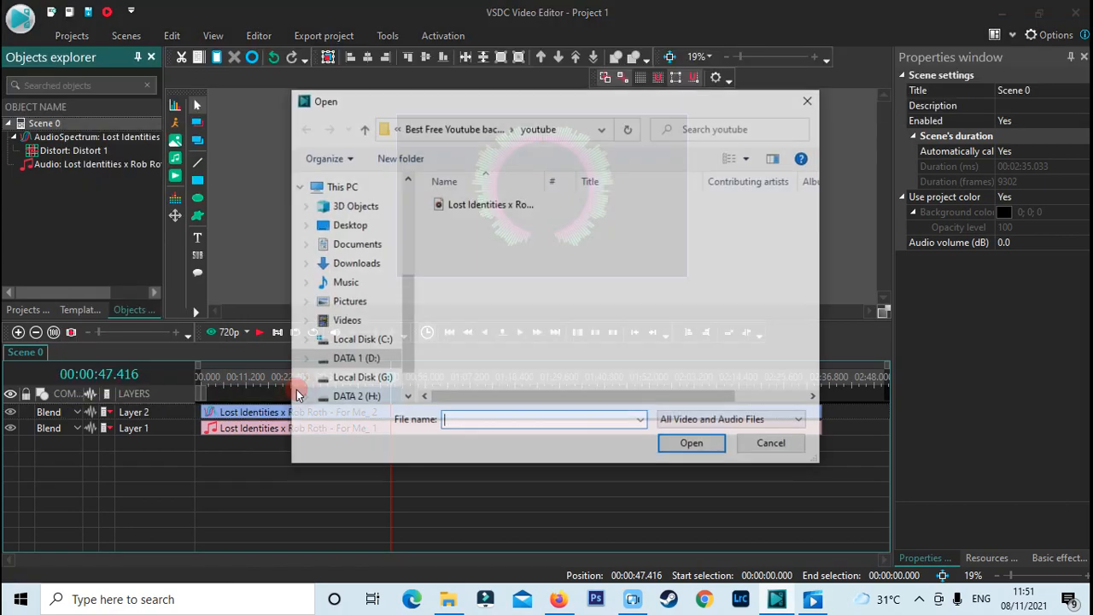
left_click(495, 205)
left_click(701, 448)
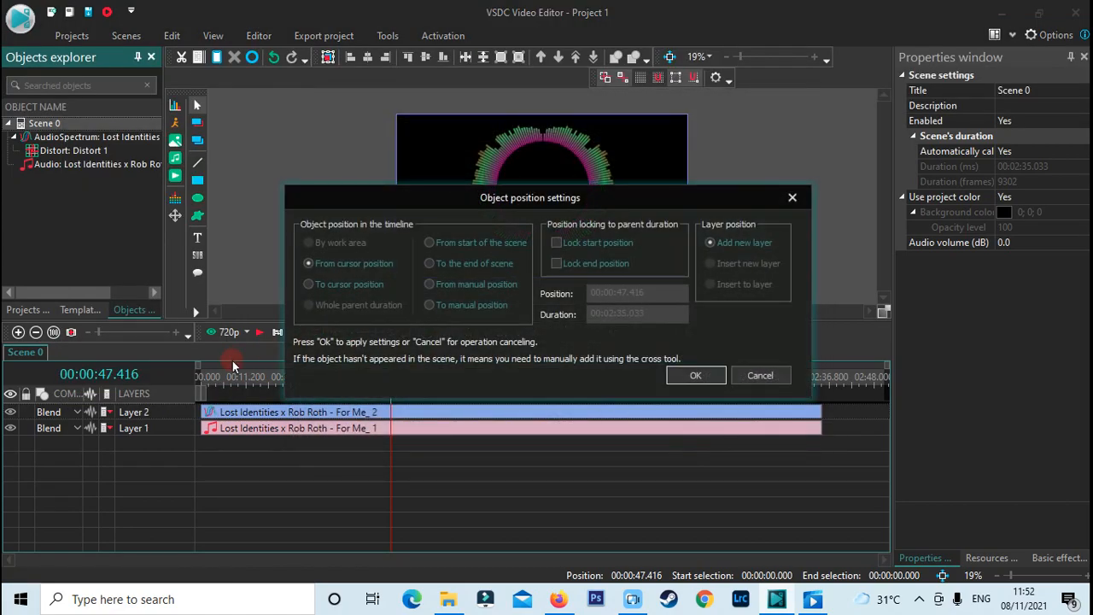
Place the new spectrum from the start of the scene on a new layer and draw it across the full scene width.
left_click(438, 245)
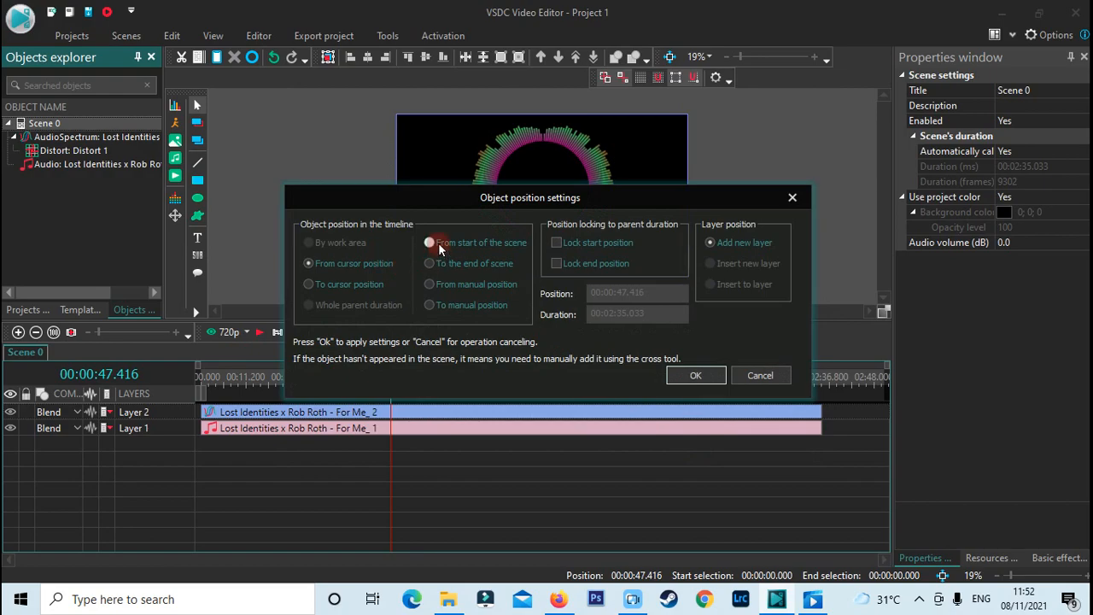
left_click(706, 380)
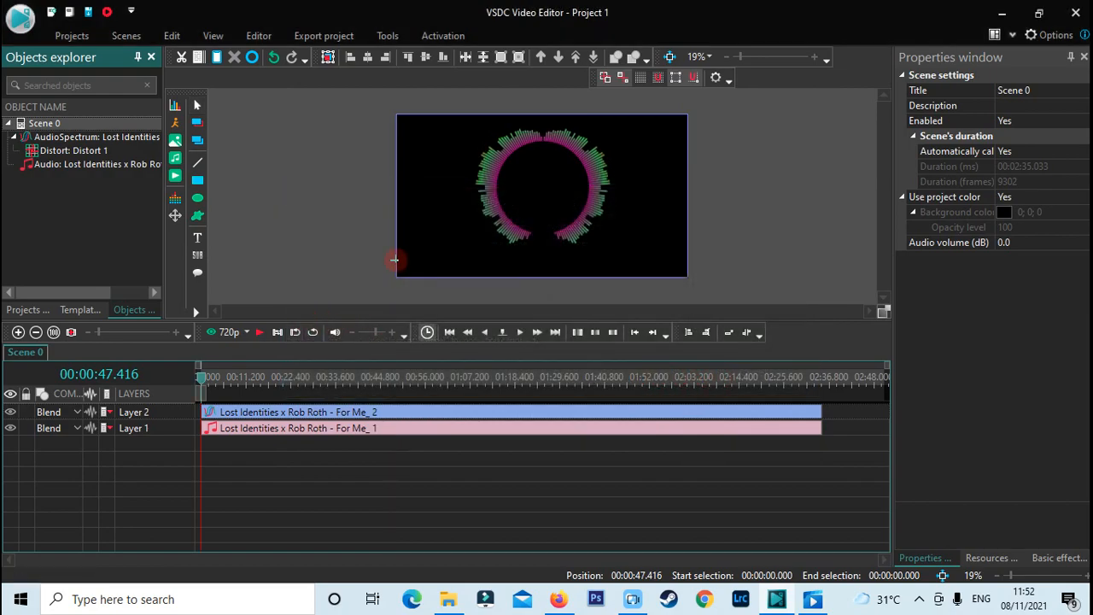
left_click_drag(396, 160, 688, 209)
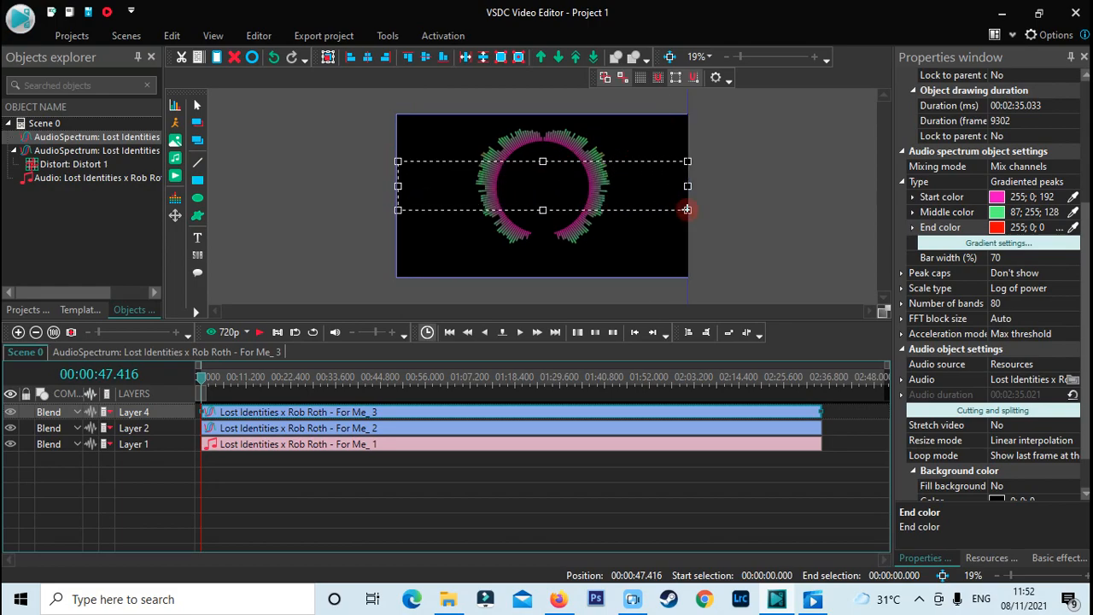
left_click_drag(400, 189, 397, 185)
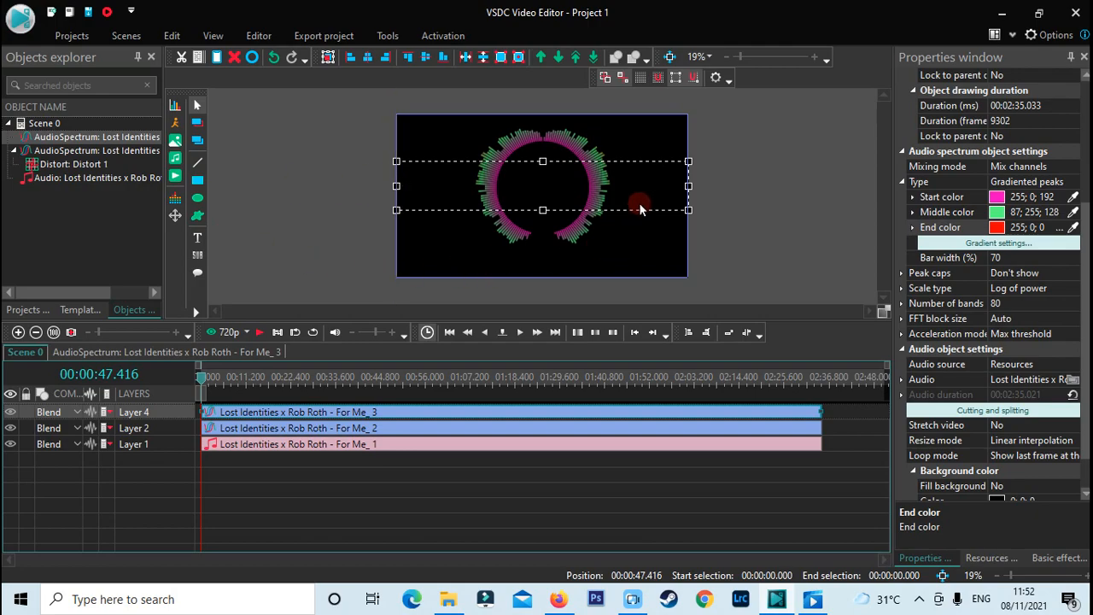
Play both spectrums briefly from about 5 seconds into the scene.
left_click(218, 377)
key("space")
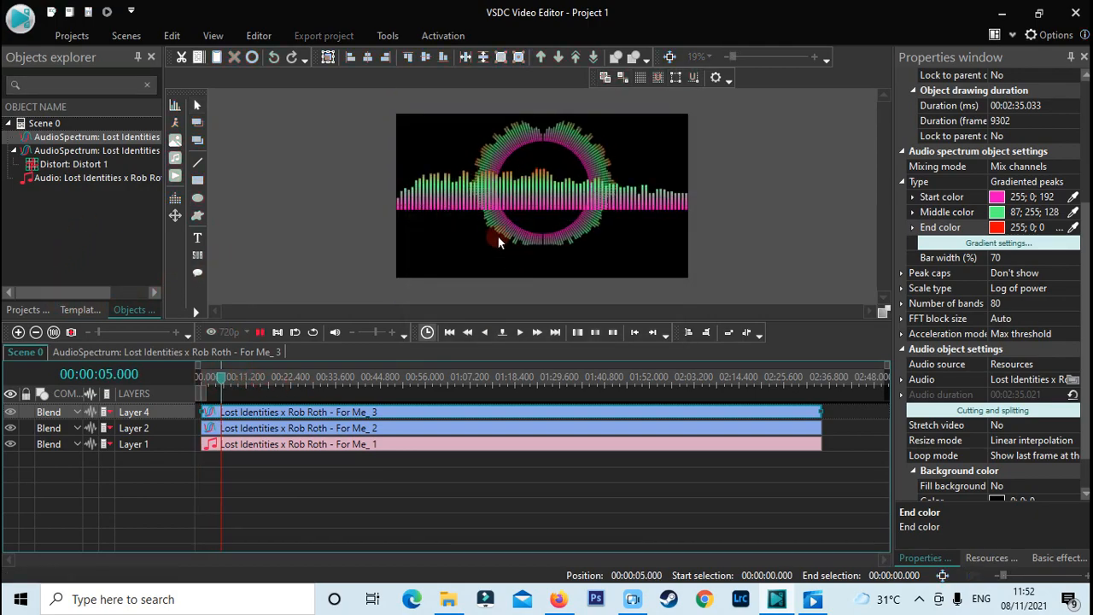
key("space")
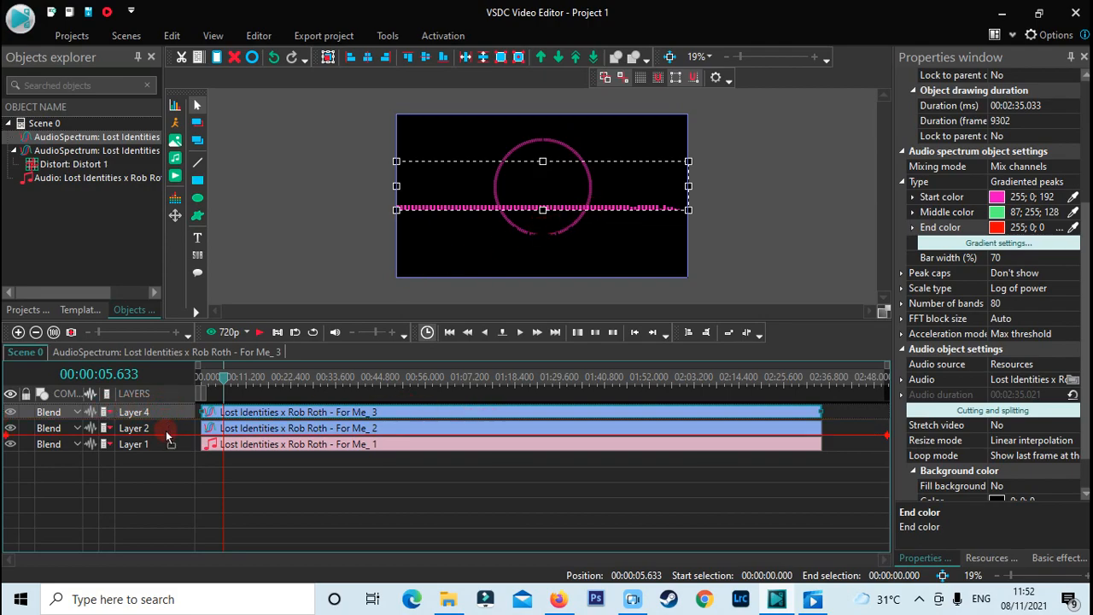
Move the new spectrum's layer beneath the circular spectrum's layer and preview the result.
left_click_drag(169, 437, 168, 435)
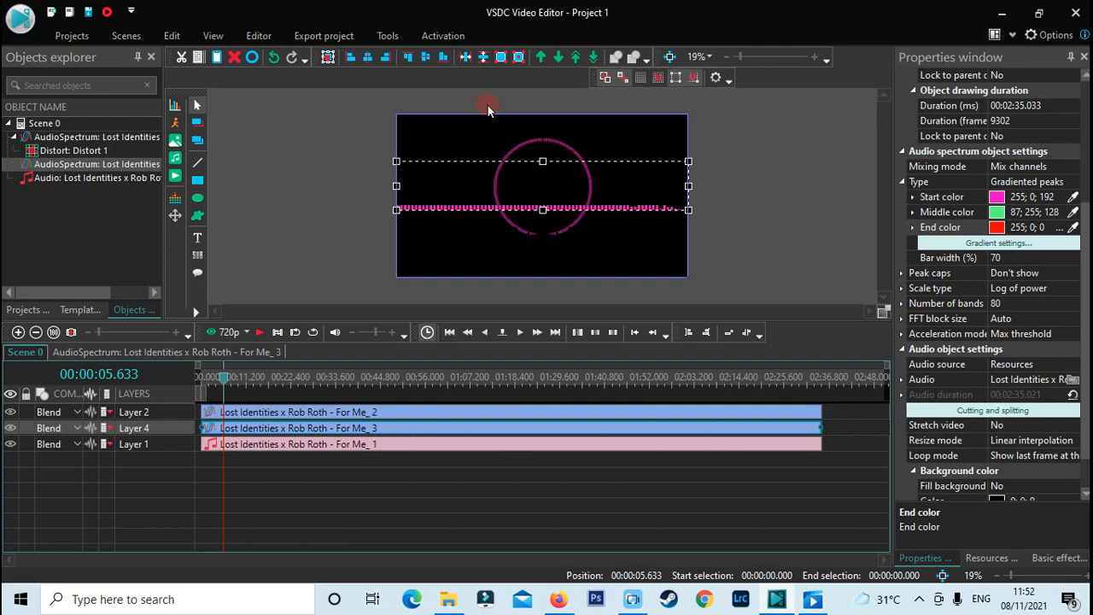
key("space")
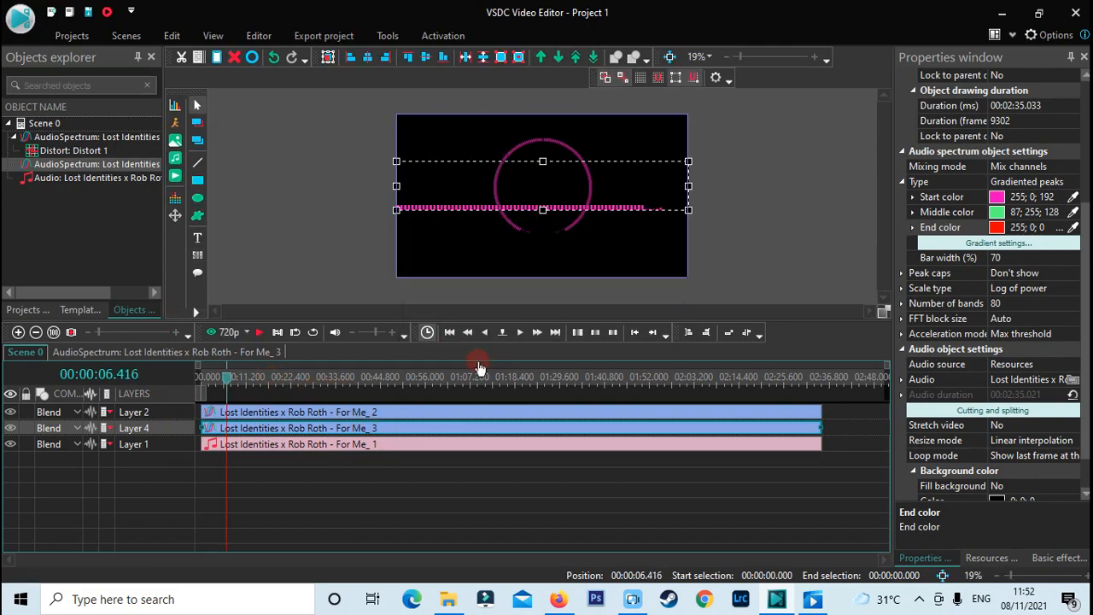
key("space")
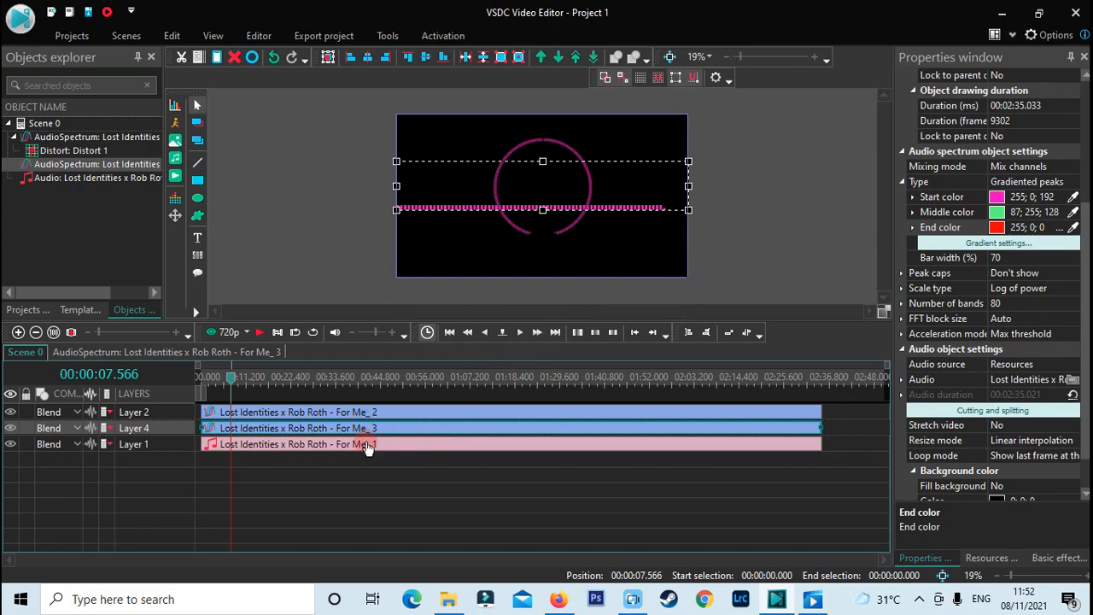
key("space")
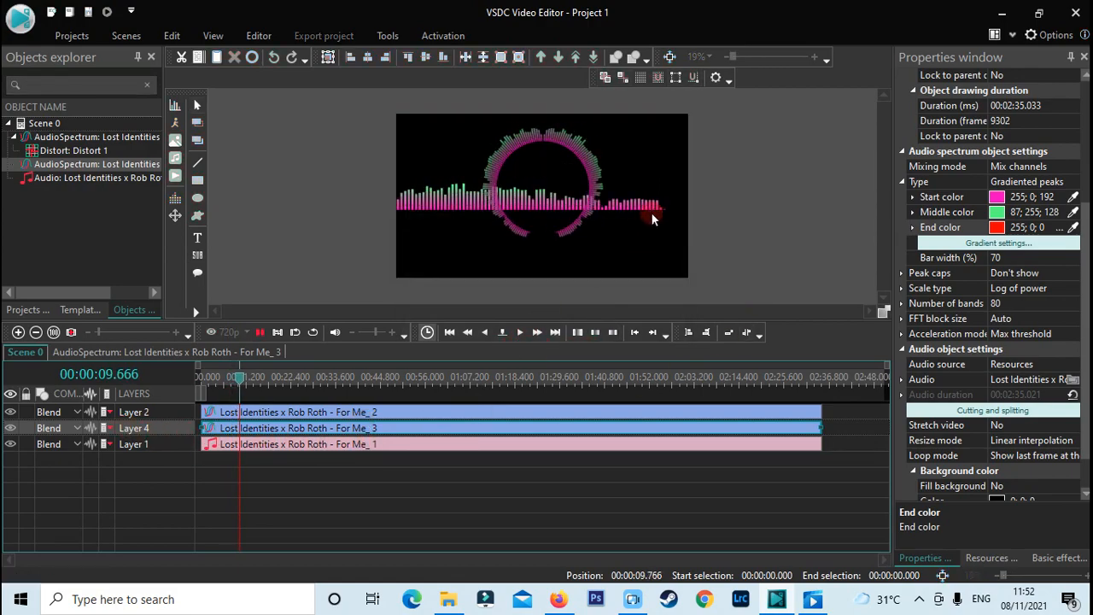
key("space")
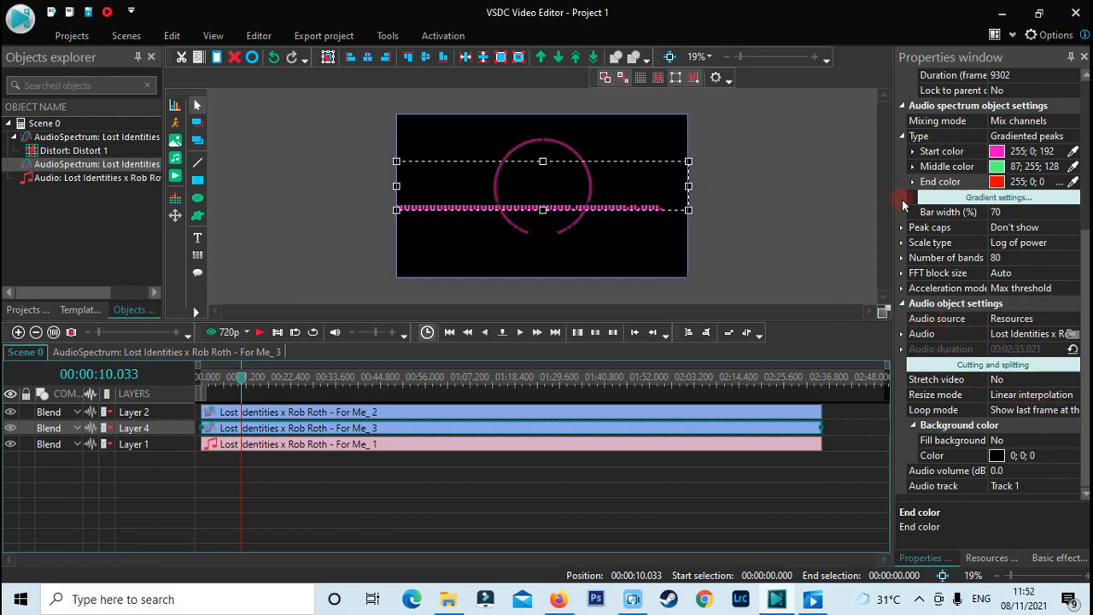
Set the horizontal spectrum's type to Gradiented lines and preview it.
scroll(1025, 341, "up", 3)
scroll(1055, 393, "down", 2)
scroll(1027, 217, "up", 2)
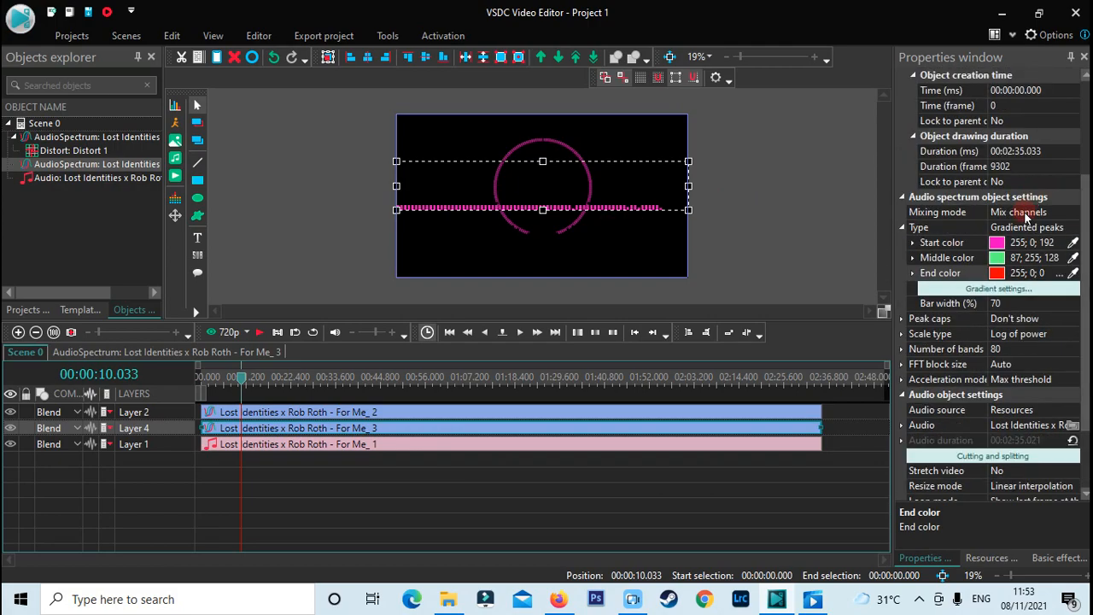
left_click(1071, 231)
left_click(1075, 229)
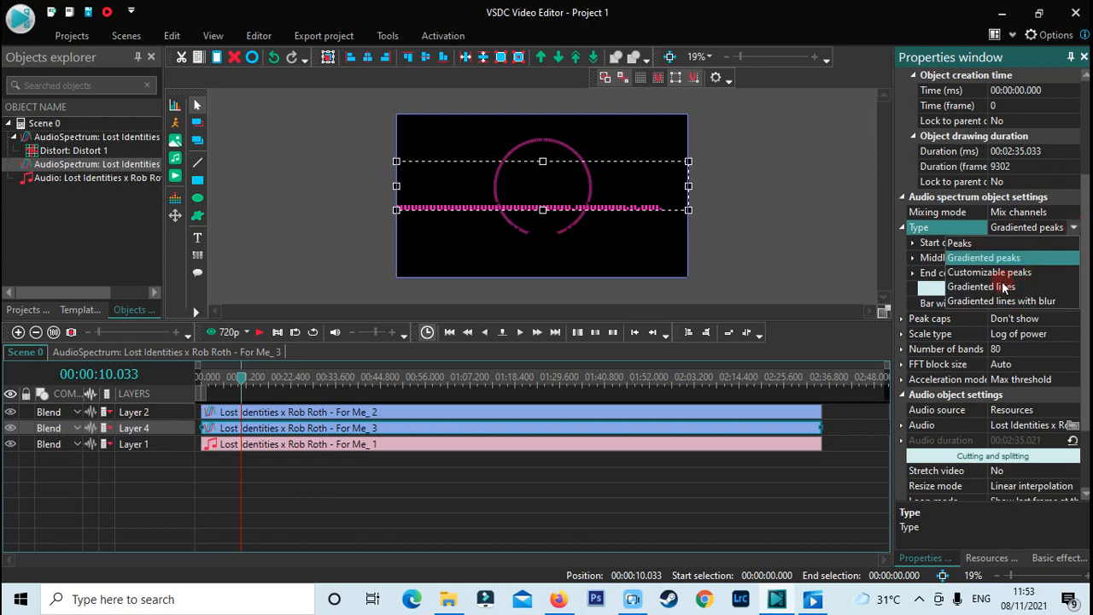
left_click(998, 290)
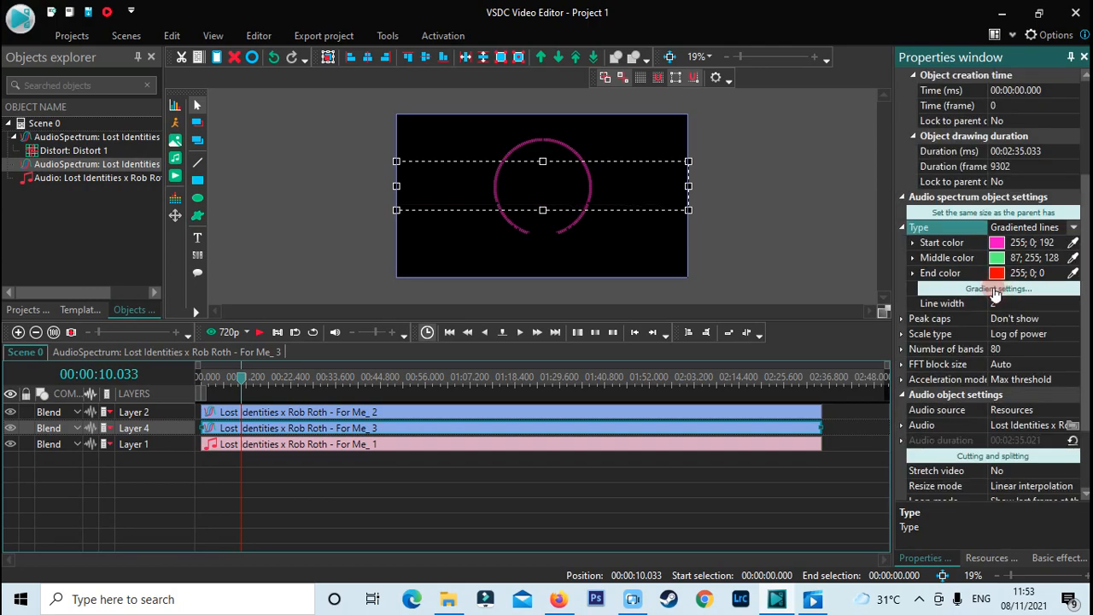
key("space")
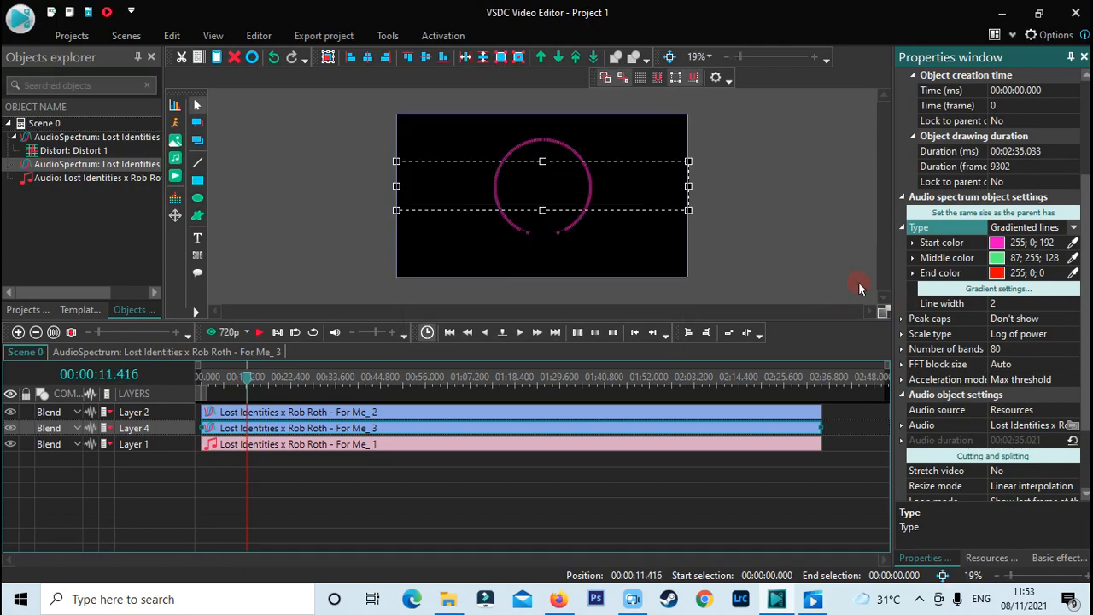
left_click(795, 265)
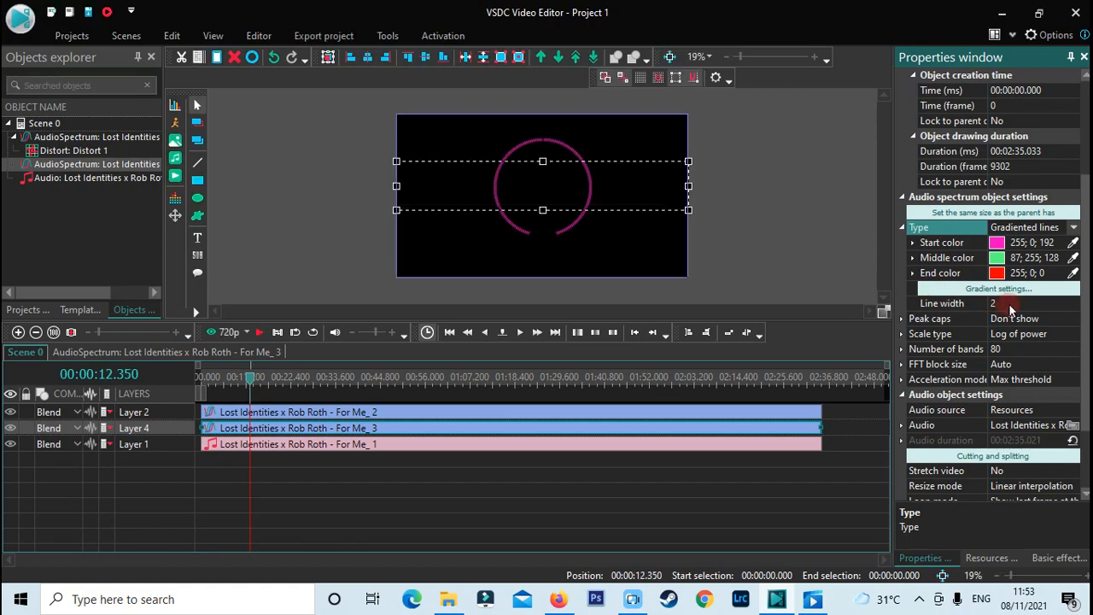
Open the horizontal spectrum's line width for editing, select the circular spectrum and play both.
left_click(1011, 304)
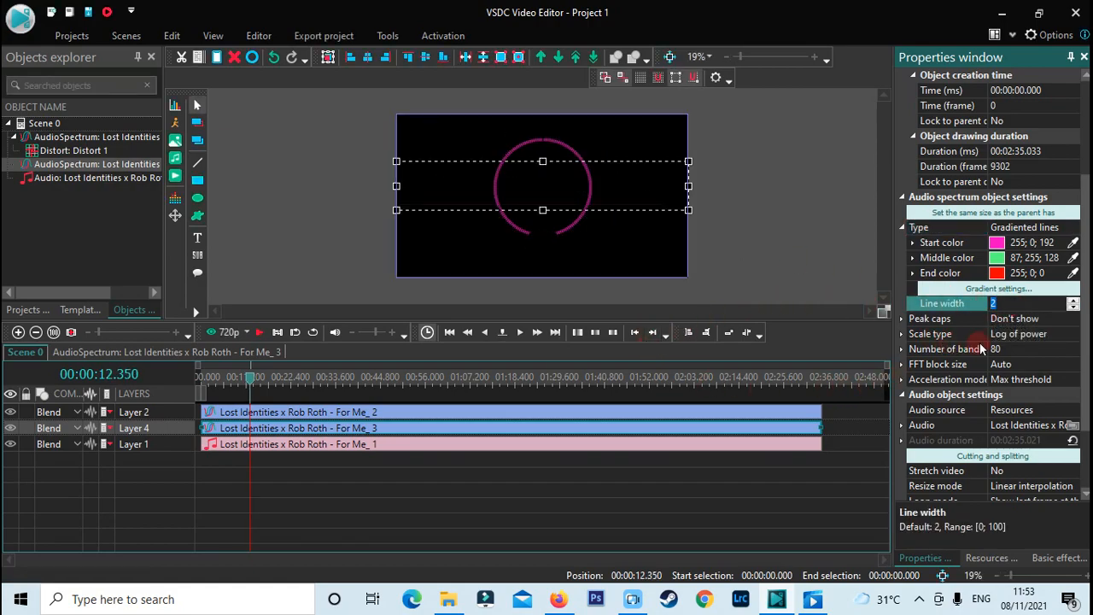
left_click(647, 245)
key("space")
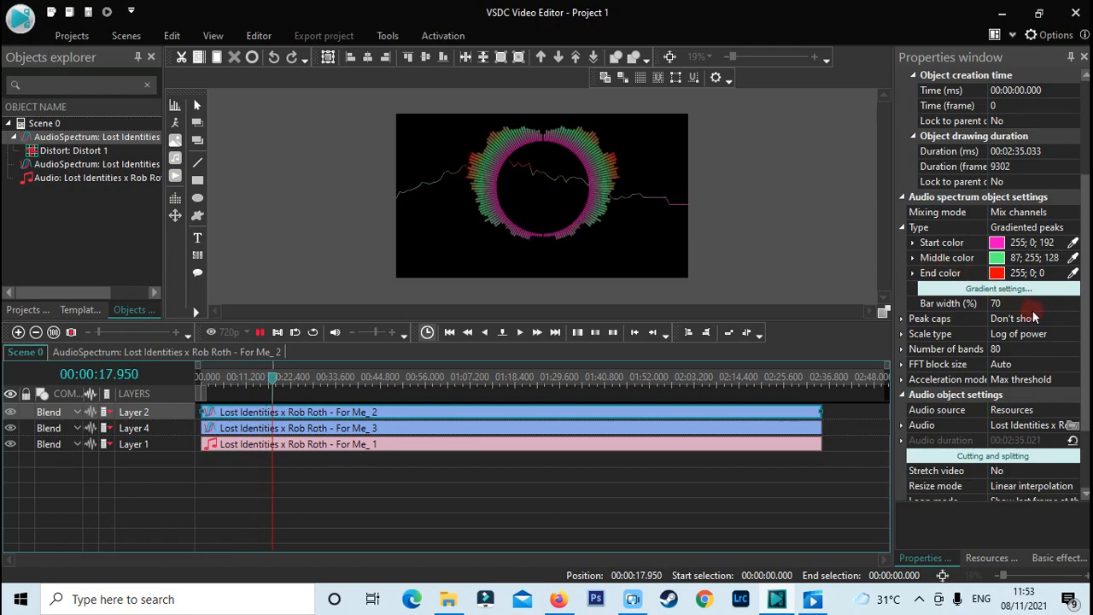
key("space")
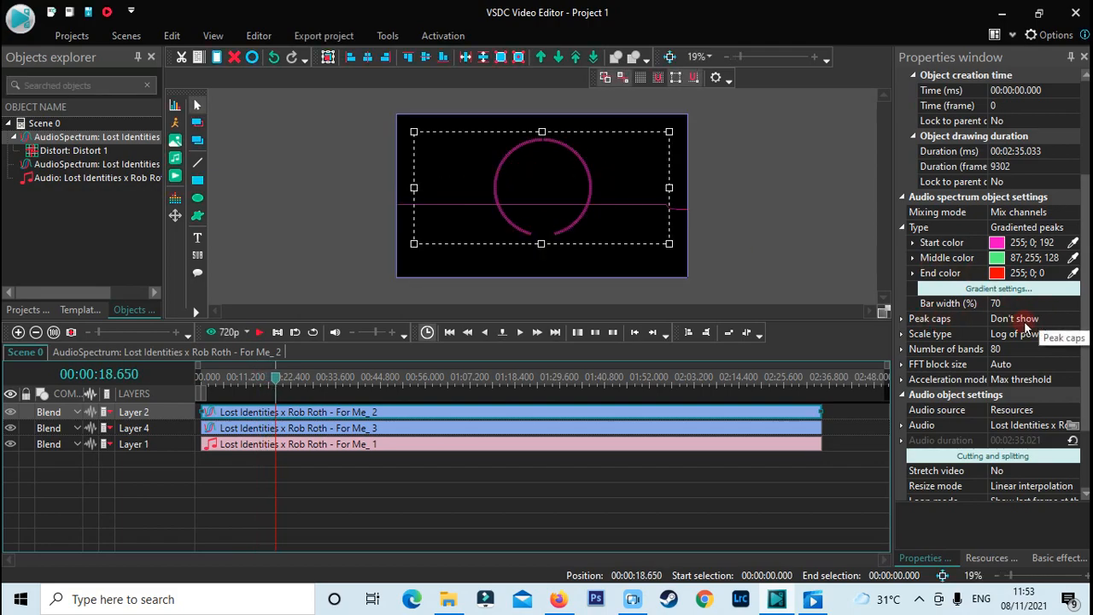
Try Simple line as the circular spectrum's peak caps and play the result.
left_click(1027, 325)
left_click(1068, 323)
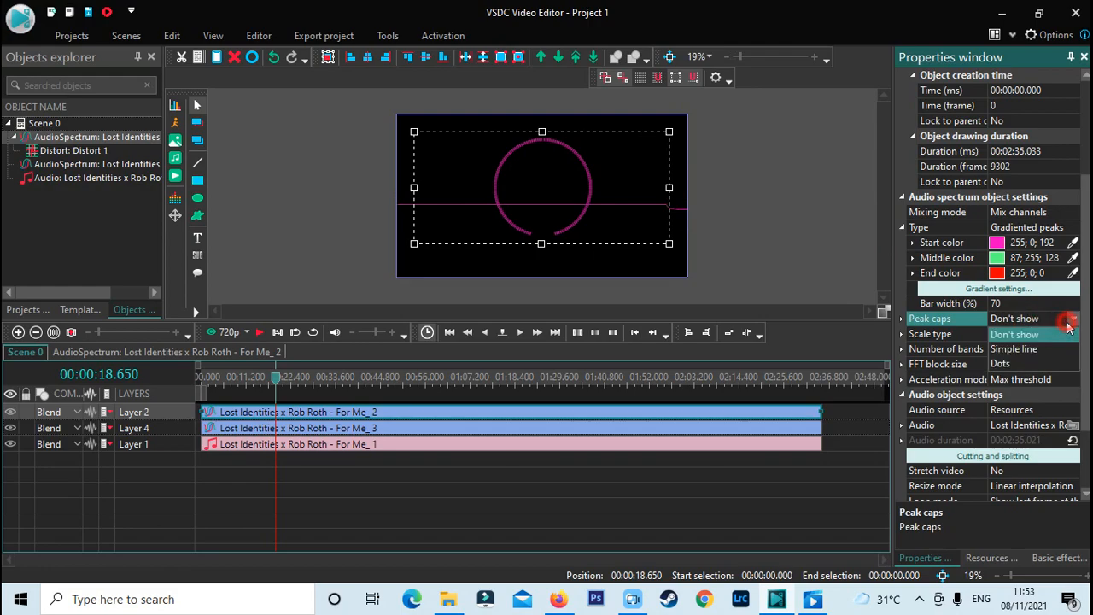
left_click(1012, 355)
key("space")
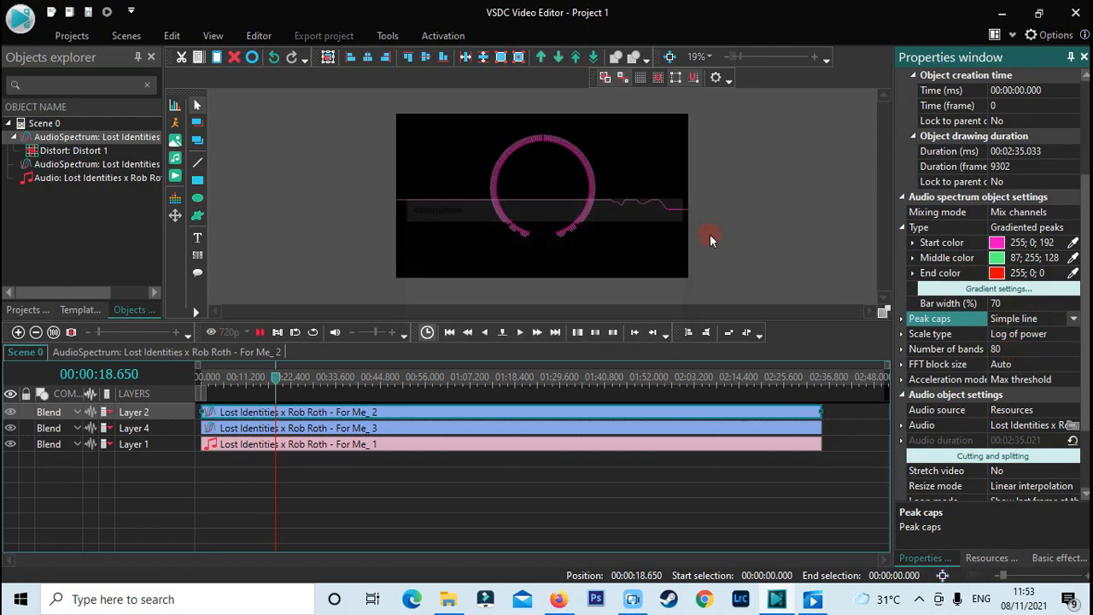
key("space")
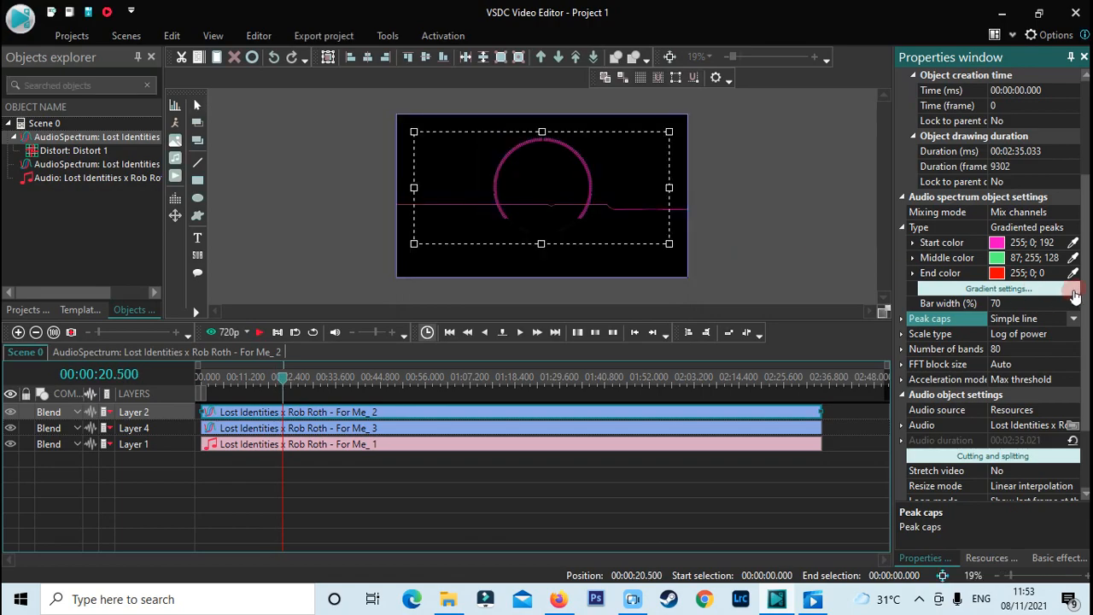
Set the circular spectrum's peak caps to Dots and preview the result.
left_click(1074, 319)
left_click(1016, 364)
key("space")
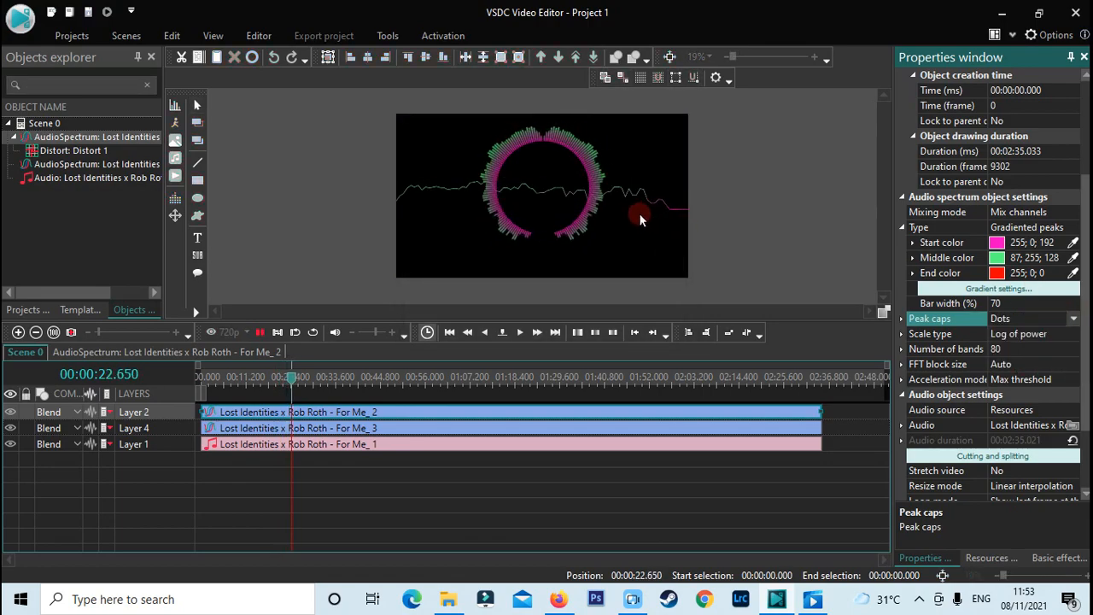
left_click(747, 58)
key("space")
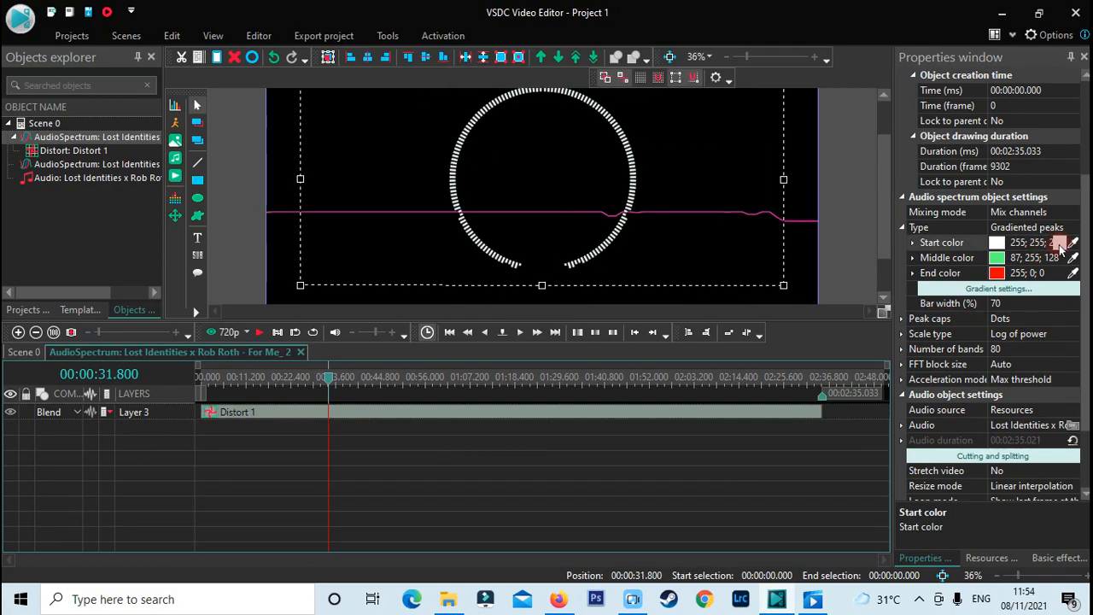
Set the circular spectrum's start color to pink (255; 87; 128) and play the result.
left_click(1059, 245)
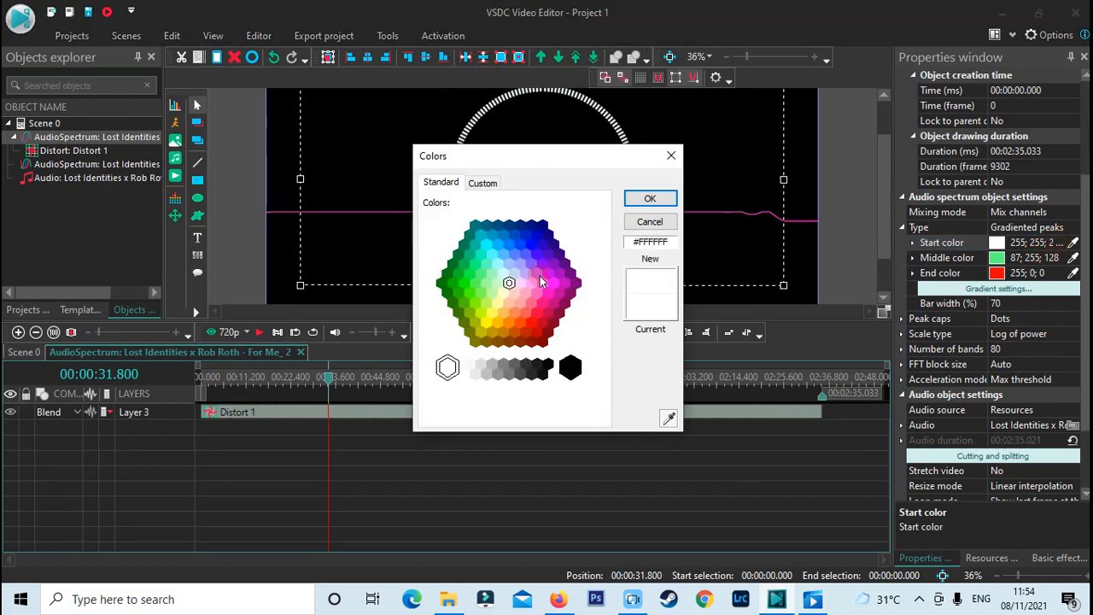
left_click(530, 302)
left_click(667, 200)
key("space")
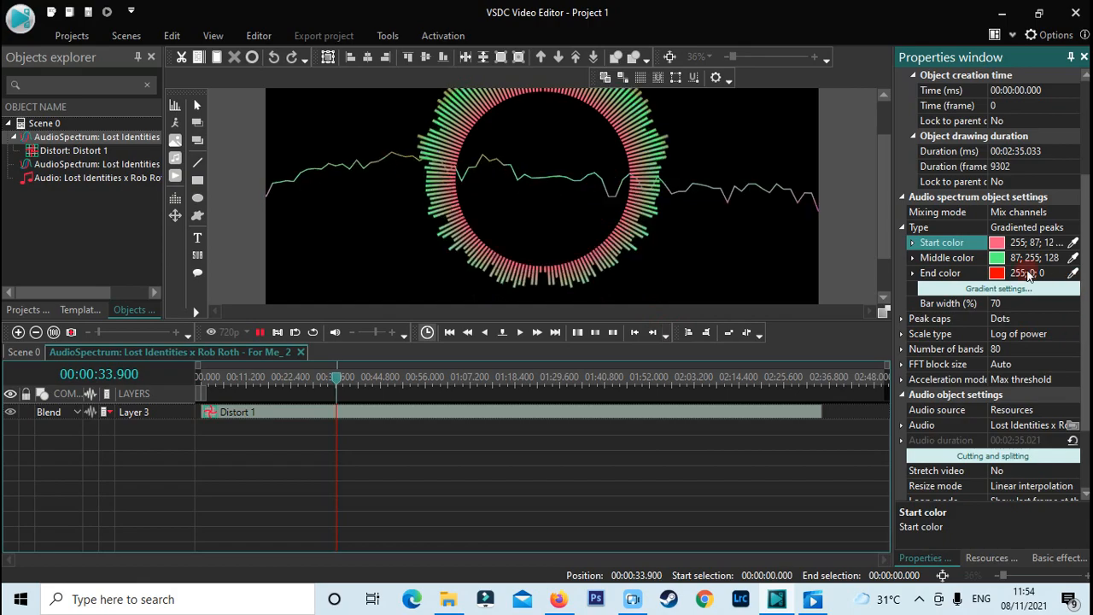
Return to the main scene, set the horizontal spectrum's start color to white (255; 255; 255) and preview it.
double_click(51, 123)
left_click(394, 428)
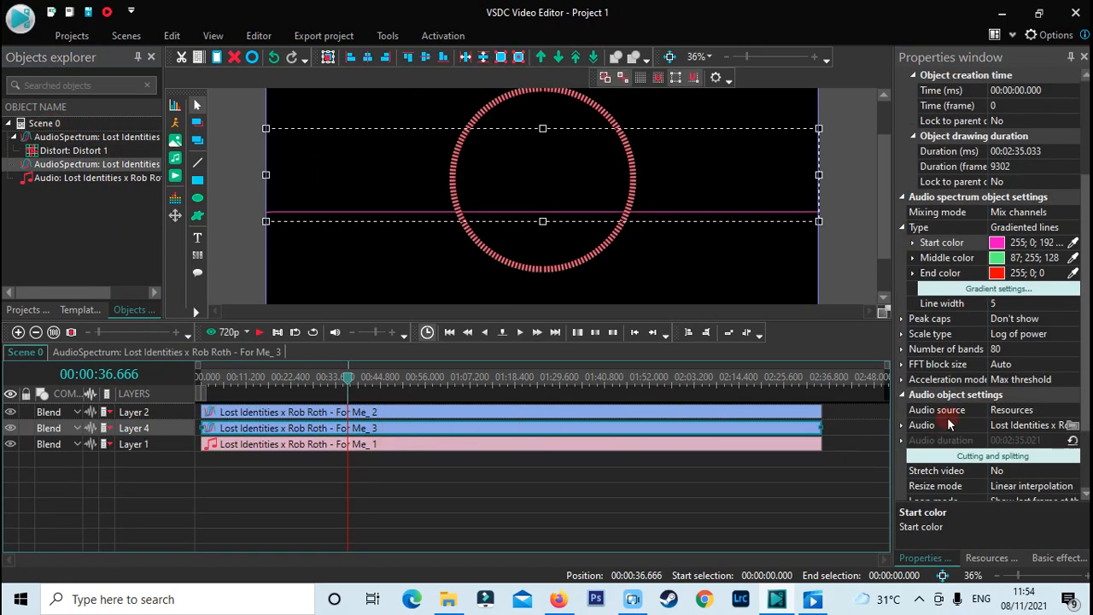
left_click(1061, 244)
left_click(511, 284)
left_click(649, 198)
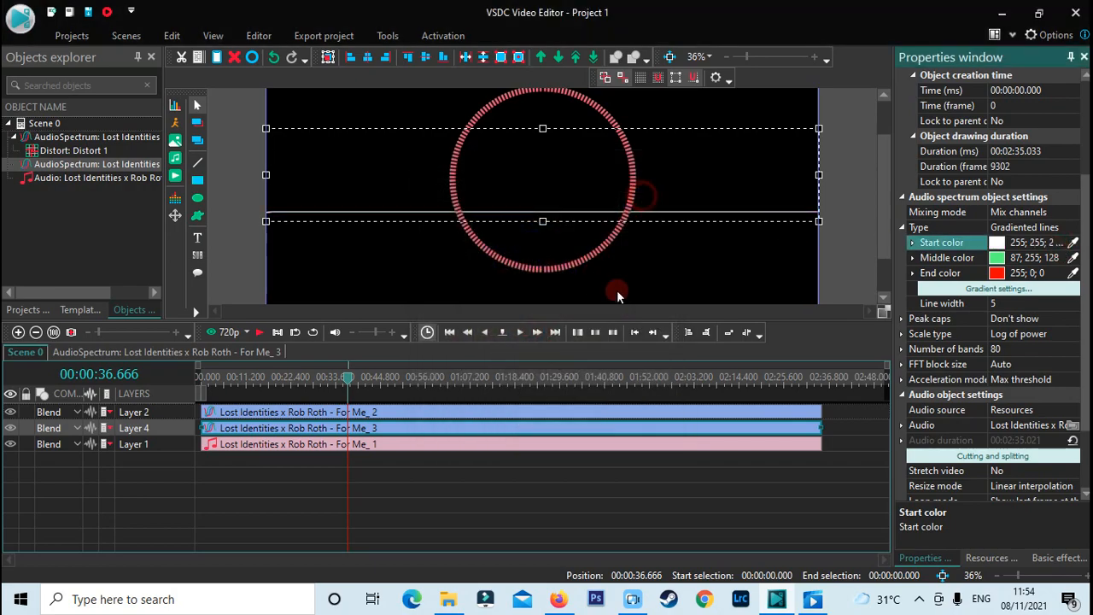
key("space")
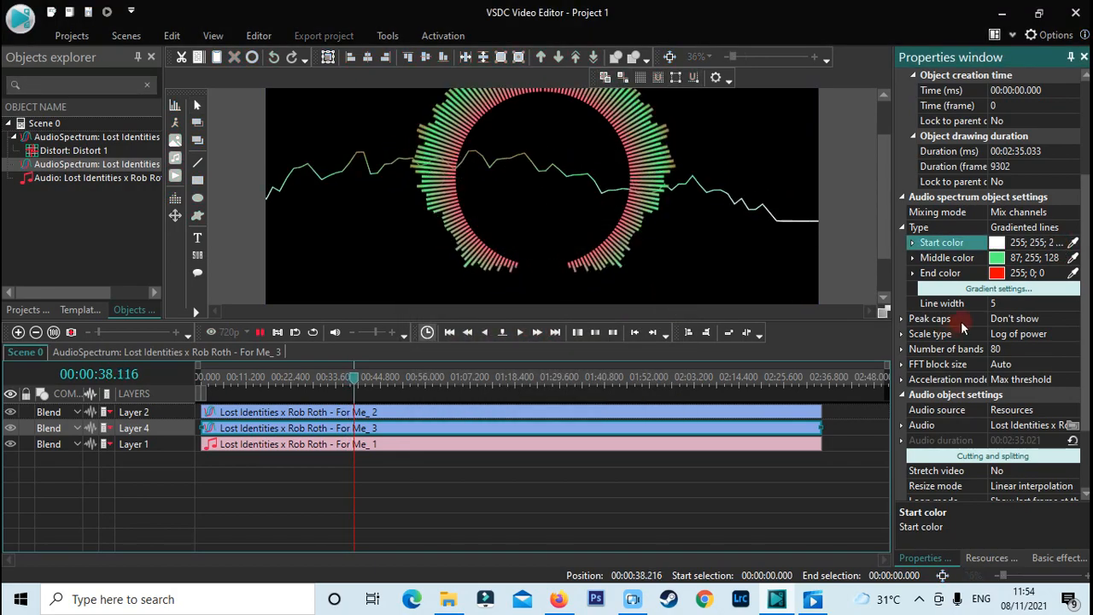
key("space")
Set the horizontal spectrum's middle color to blue (0; 0; 255) and play the result.
left_click(1058, 258)
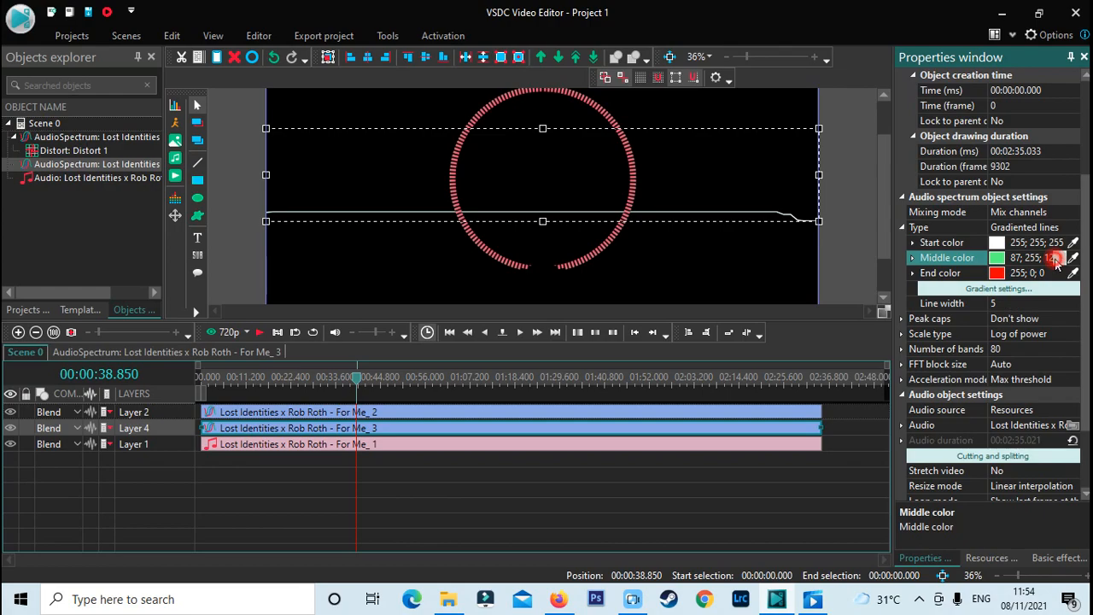
left_click(1058, 258)
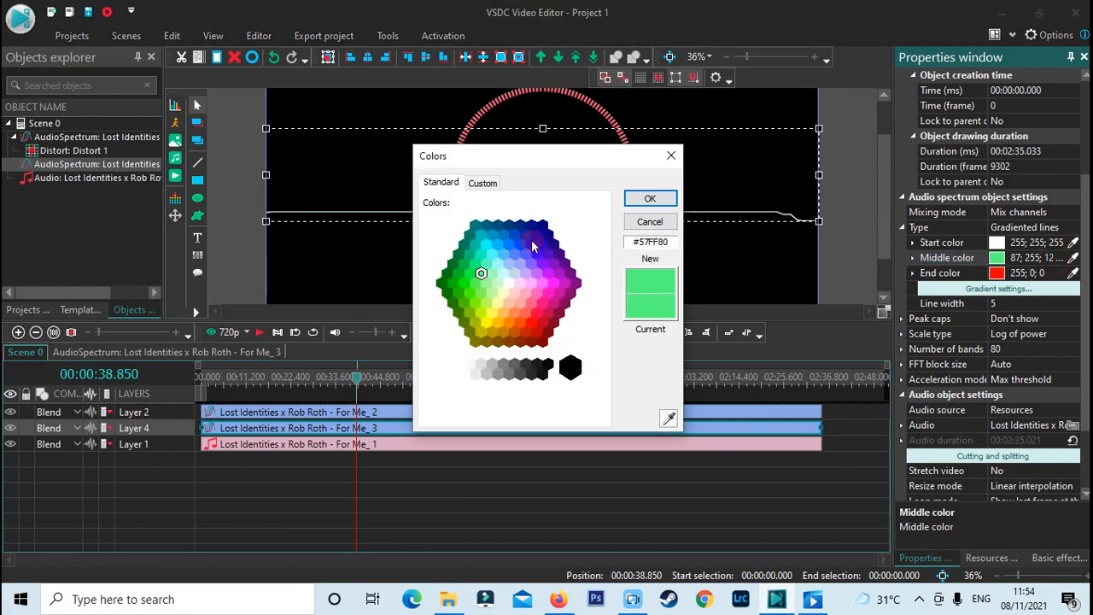
double_click(531, 239)
key("space")
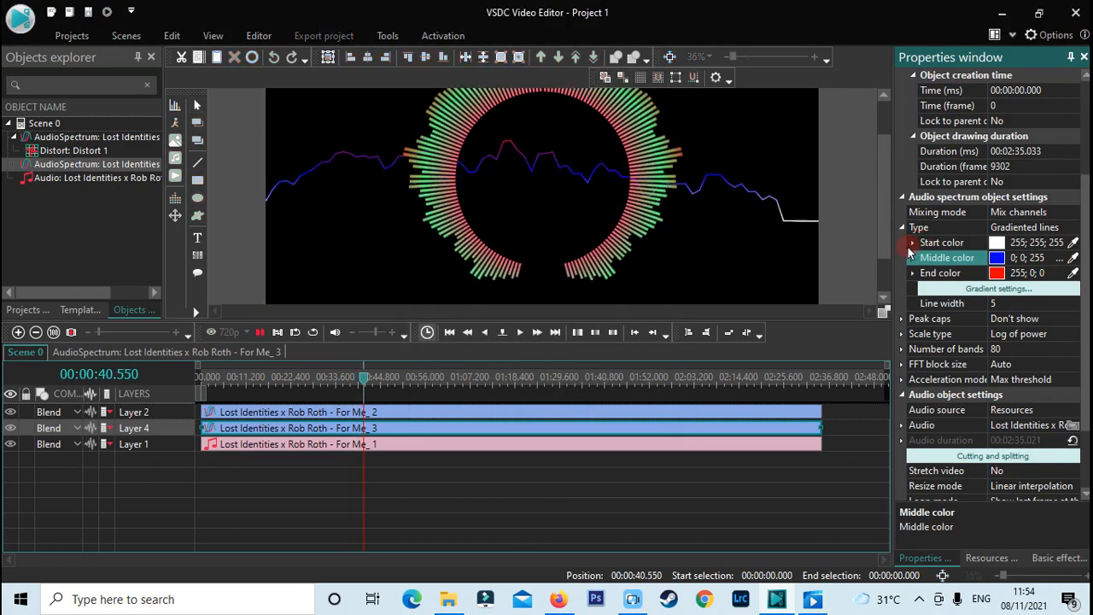
Set the horizontal spectrum's scale type to Log of magnitude and preview it.
left_click(1028, 334)
key("space")
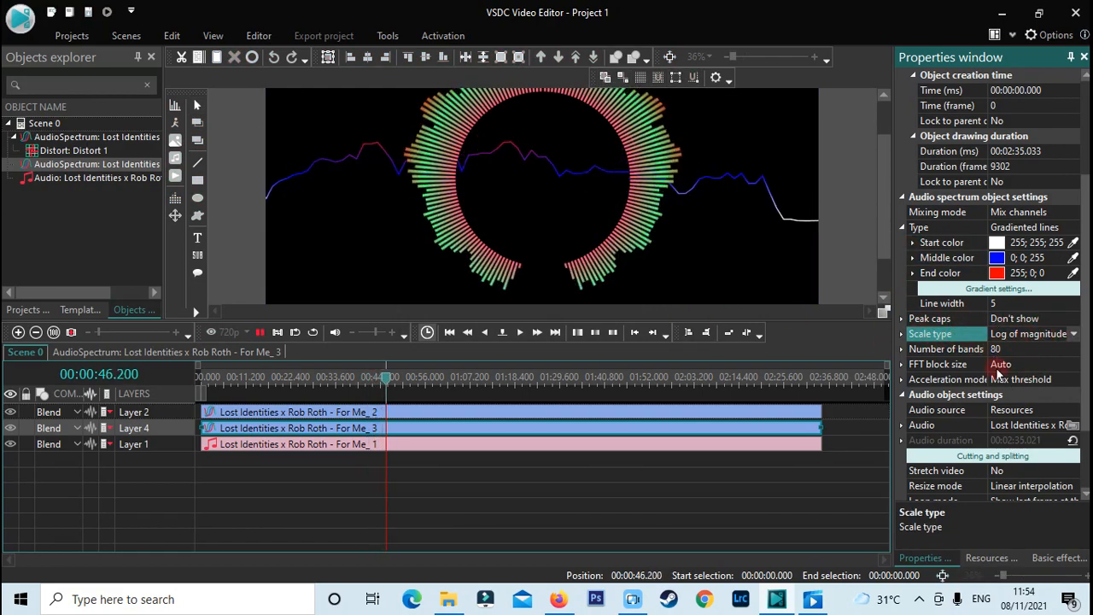
left_click(720, 251)
left_click_drag(747, 56, 741, 64)
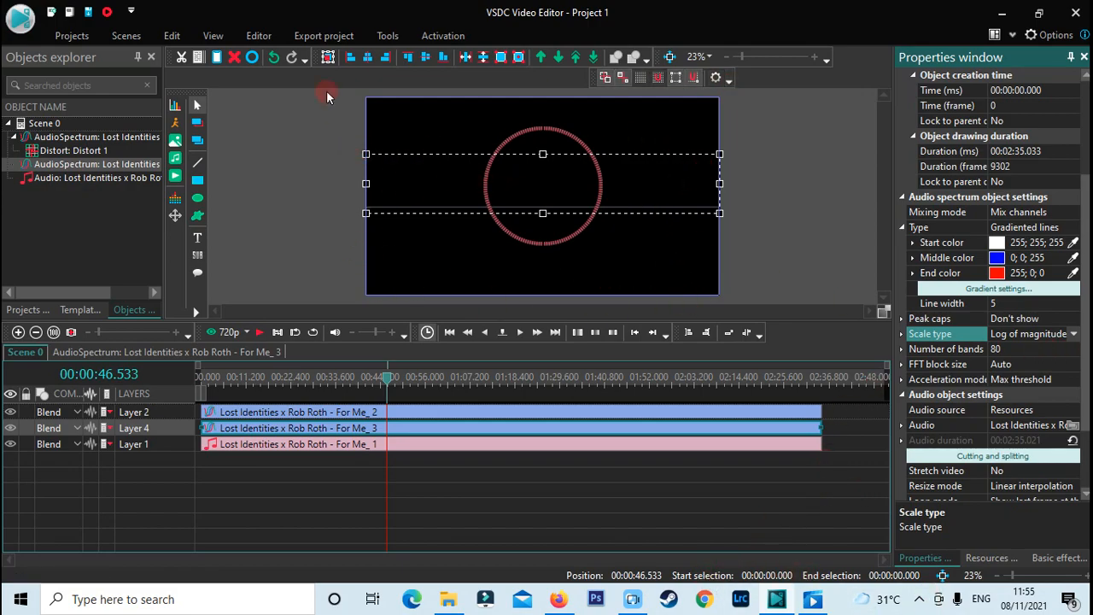
Add a new layer to the scene and move it below all the other layers.
left_click(273, 36)
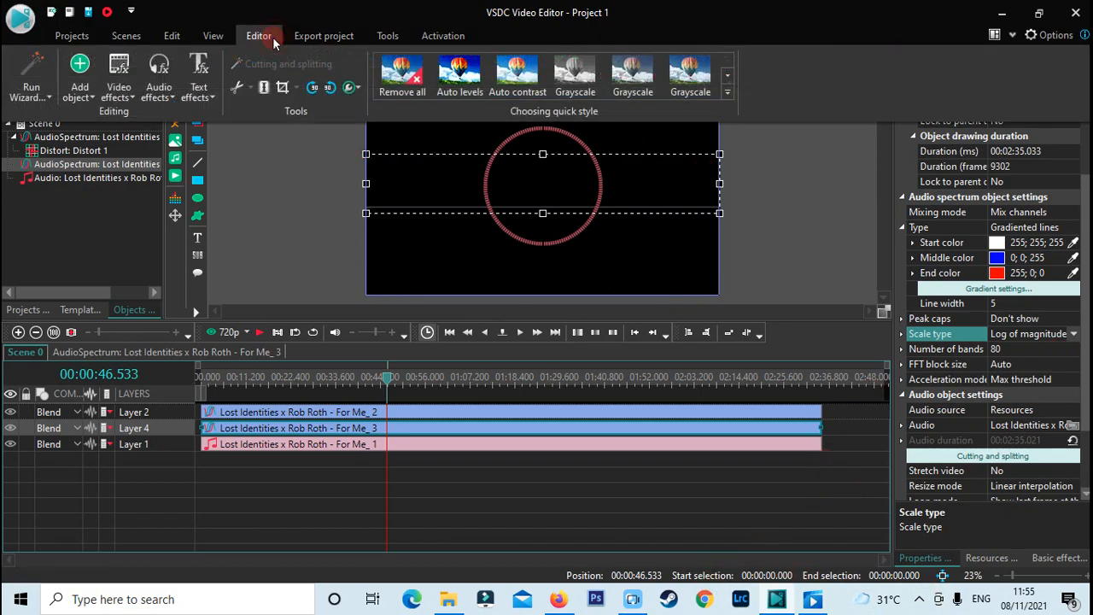
left_click(79, 85)
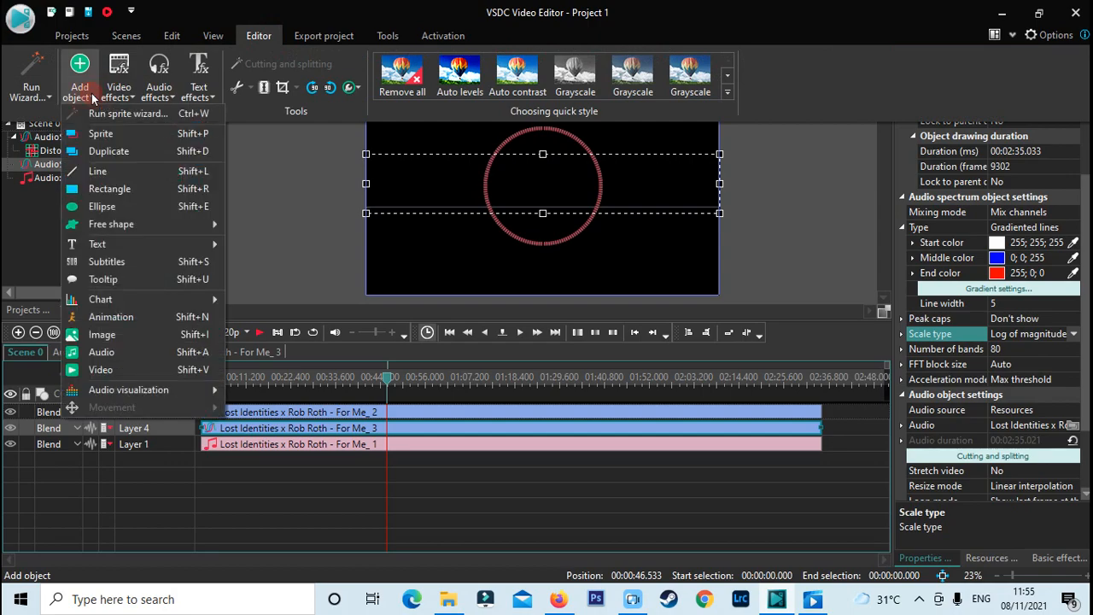
left_click(325, 229)
double_click(152, 460)
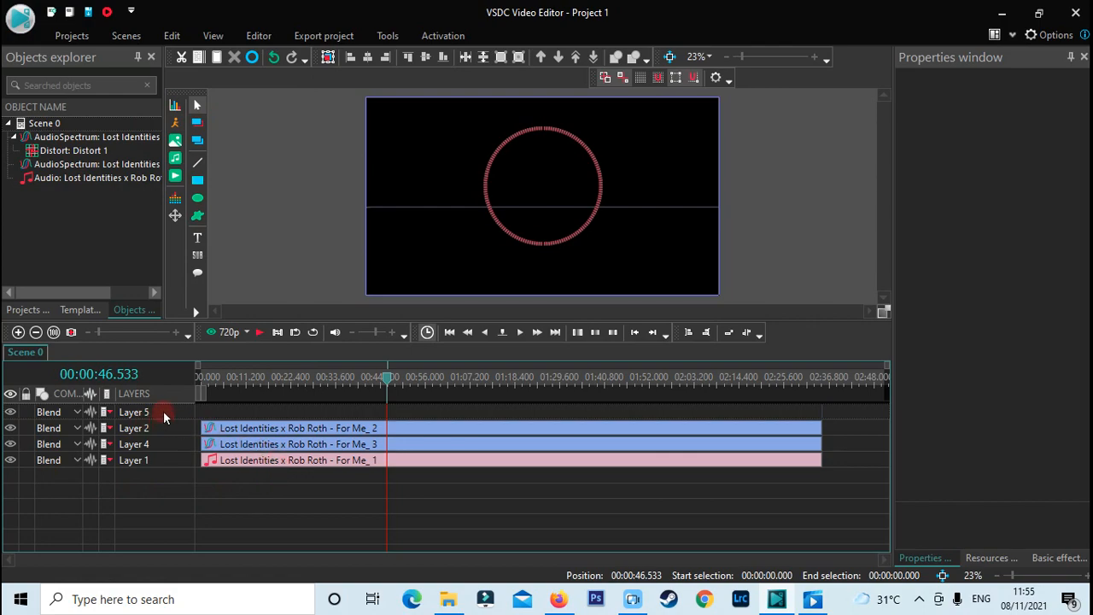
left_click(166, 416)
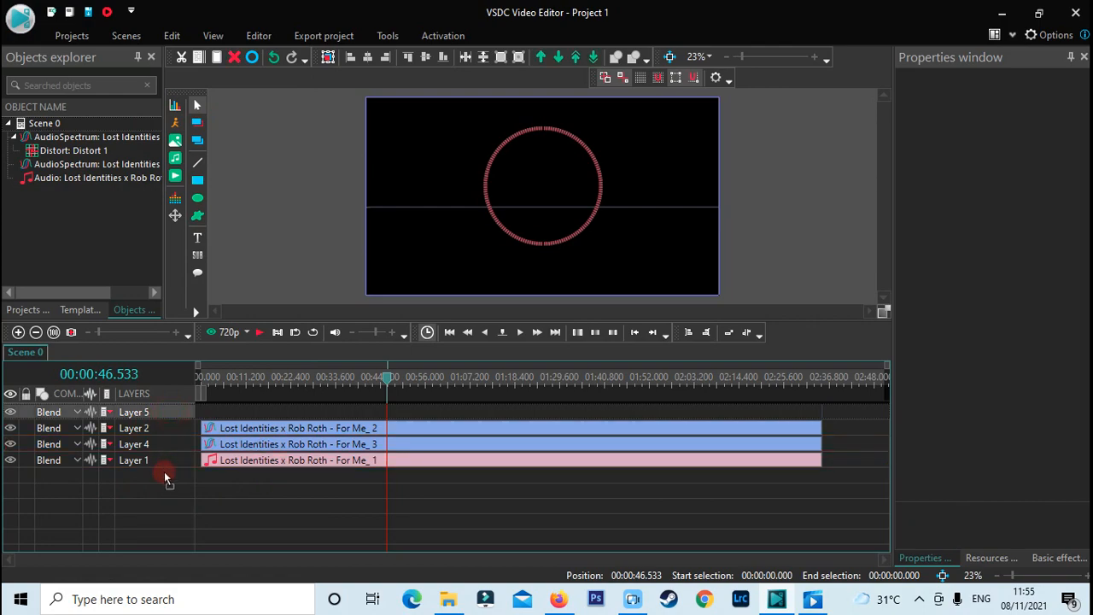
left_click_drag(169, 468, 169, 468)
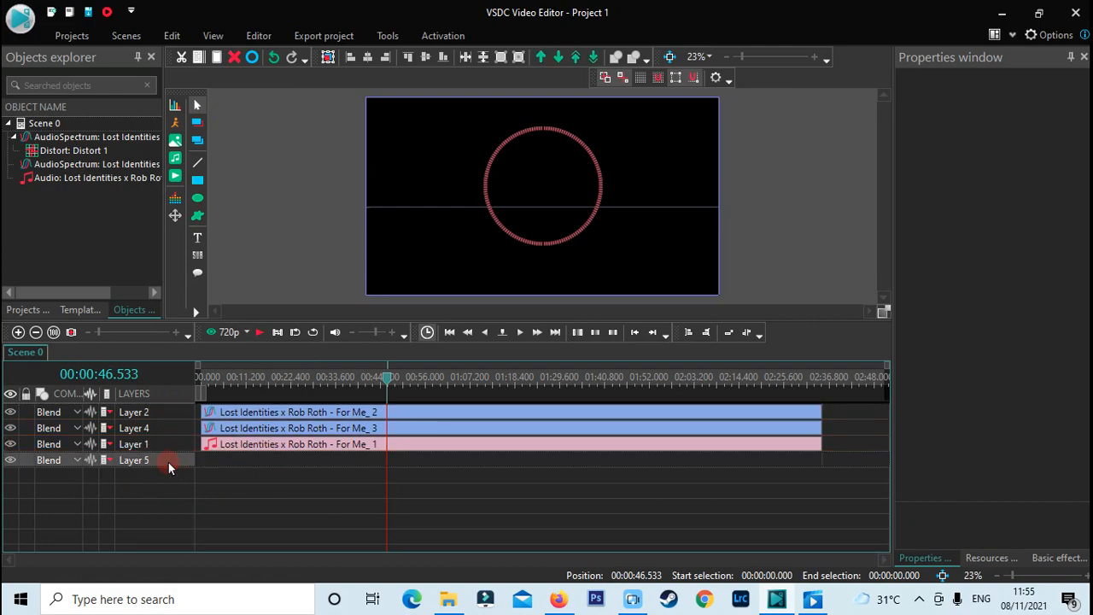
Insert the image 2789954 on the new bottom layer for the whole parent duration and preview the scene.
left_click(259, 35)
left_click(80, 76)
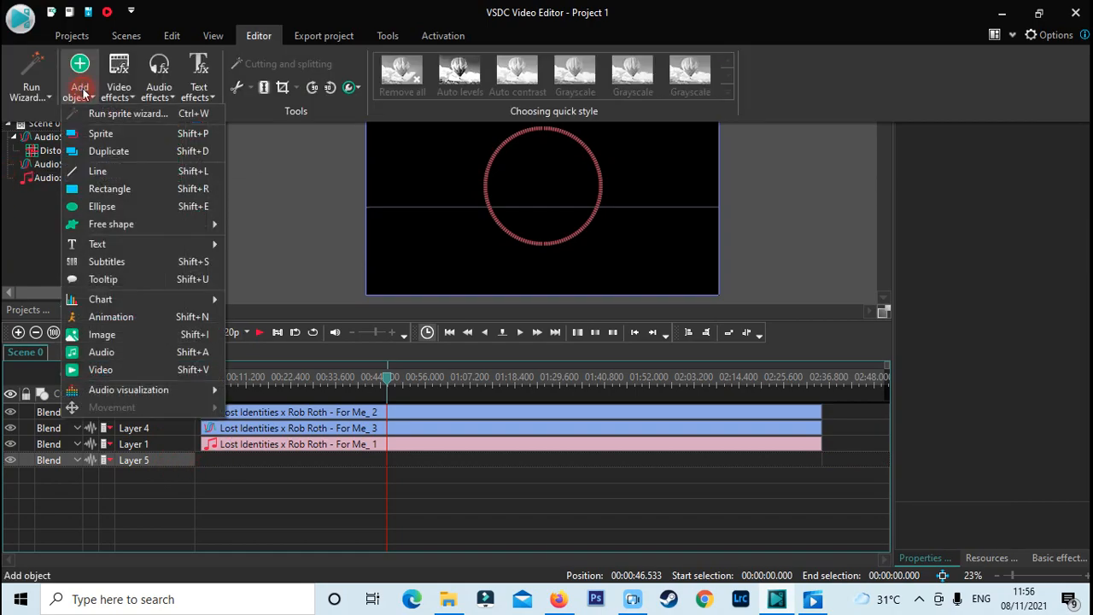
left_click(122, 332)
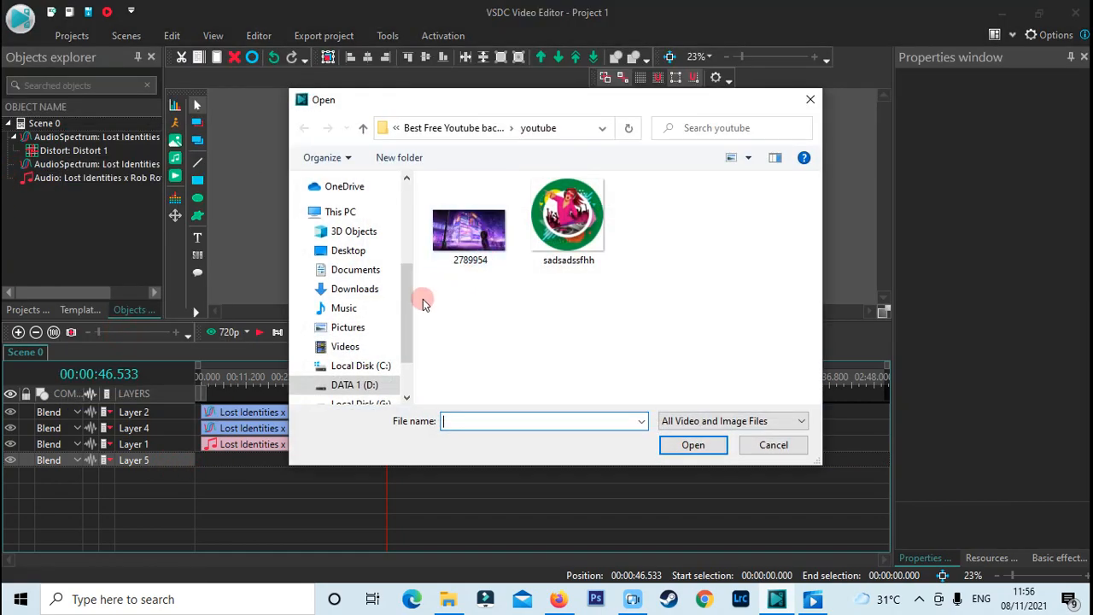
left_click(435, 256)
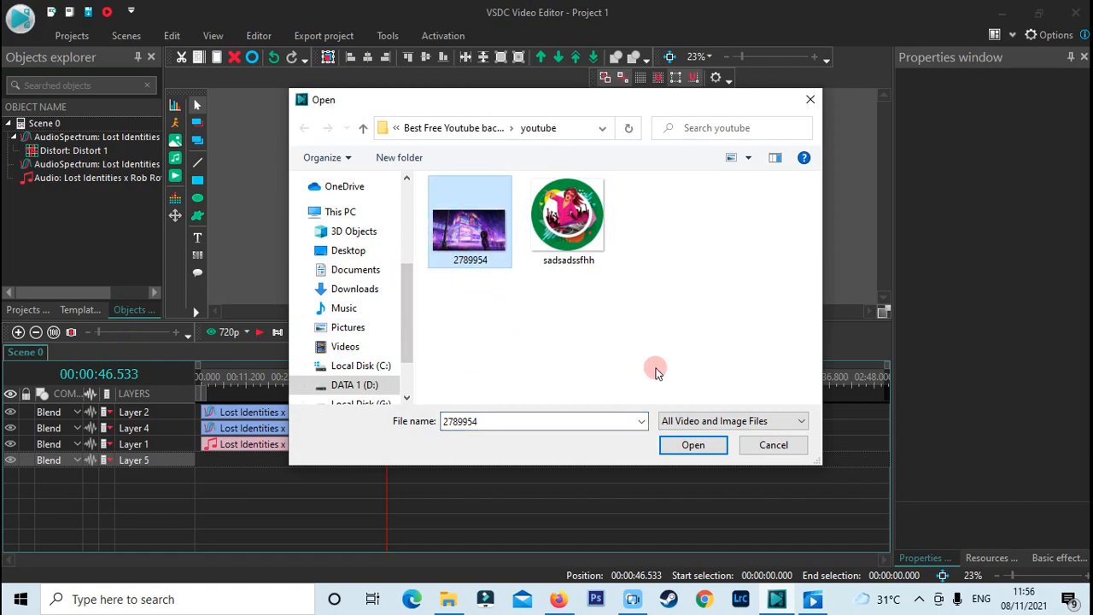
left_click(681, 450)
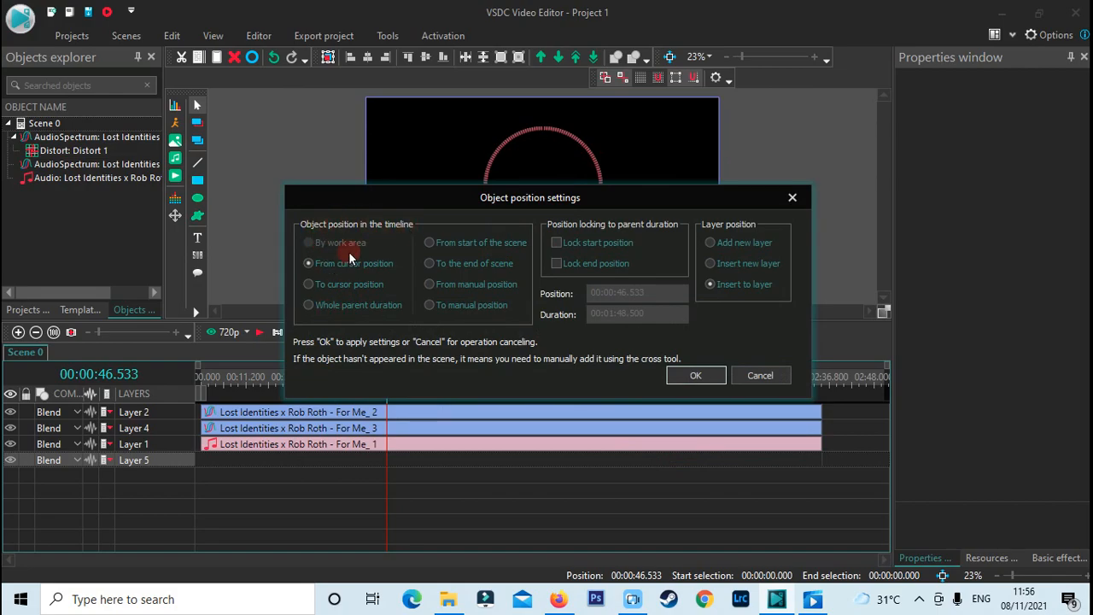
left_click(311, 306)
left_click(695, 376)
left_click(633, 163)
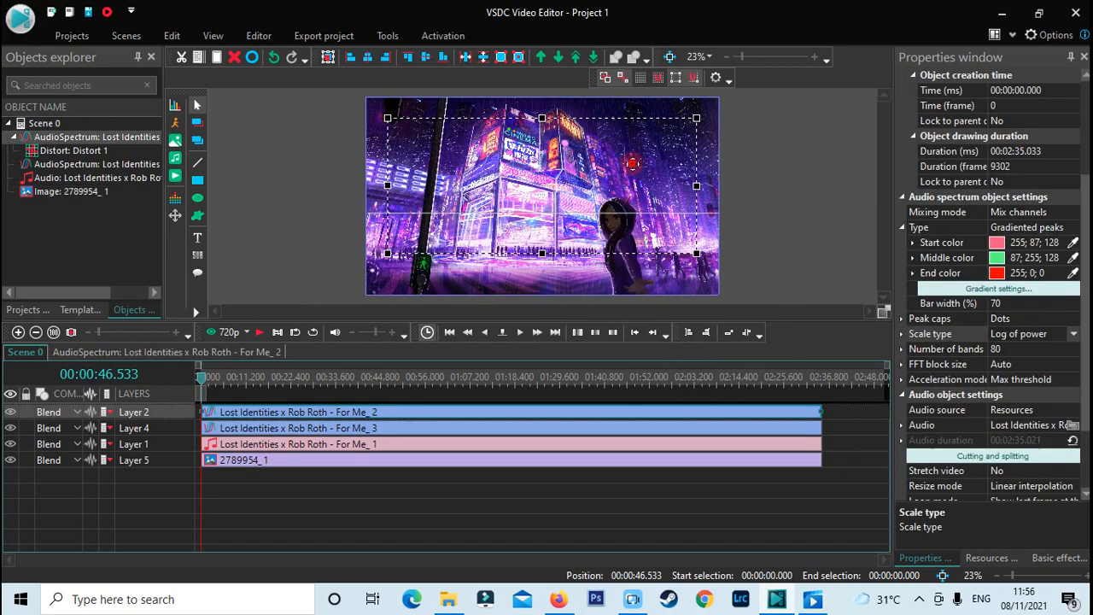
key("space")
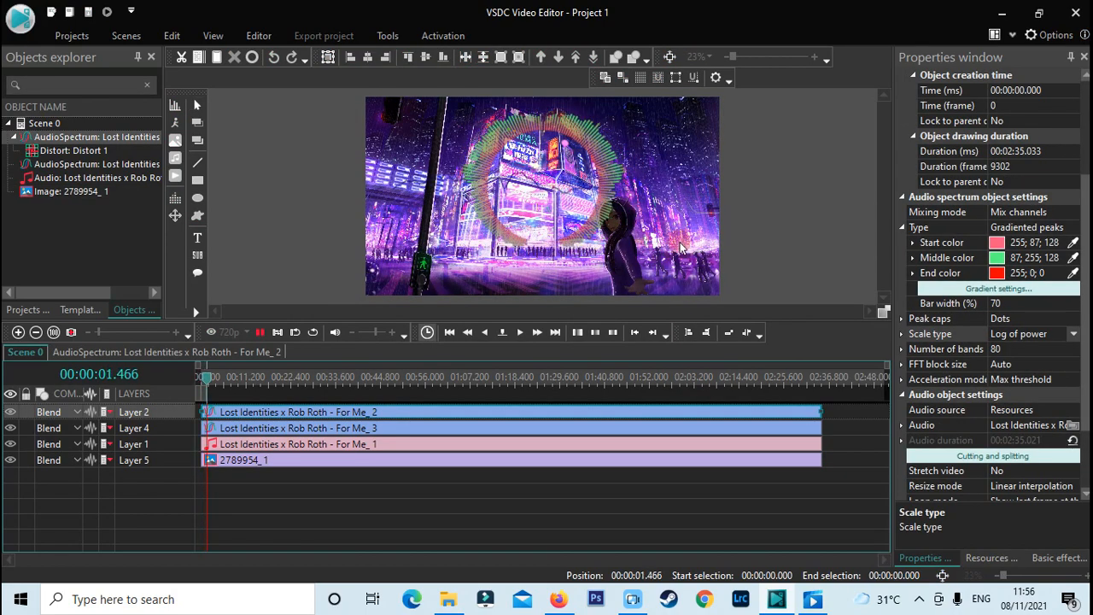
Lower the background image's opacity to 50% and preview the spectrums over it.
left_click(632, 274)
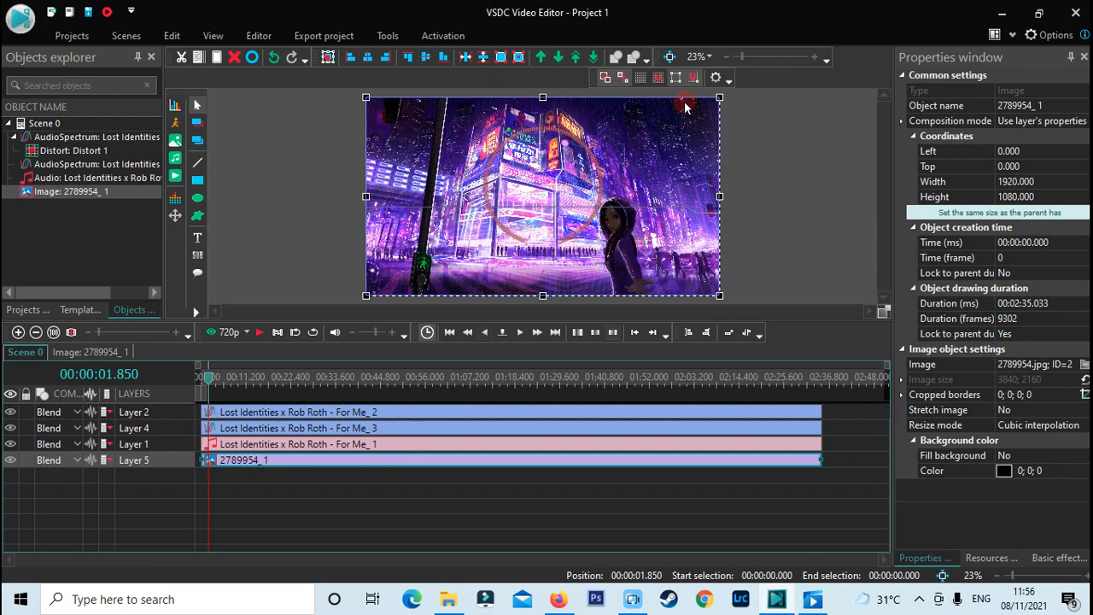
left_click(258, 35)
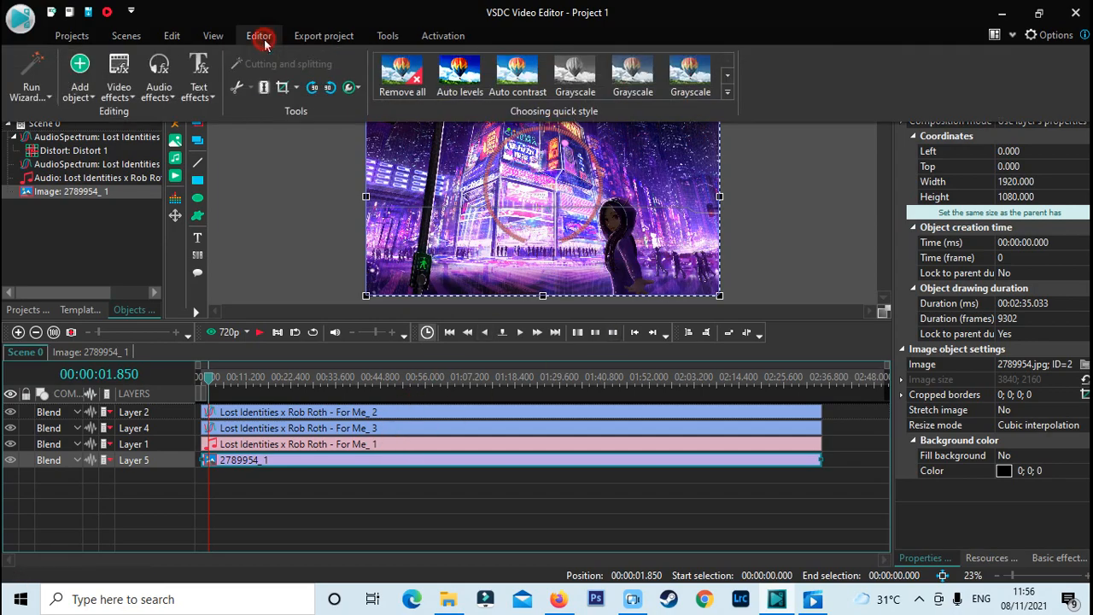
left_click(350, 88)
left_click_drag(481, 126, 428, 126)
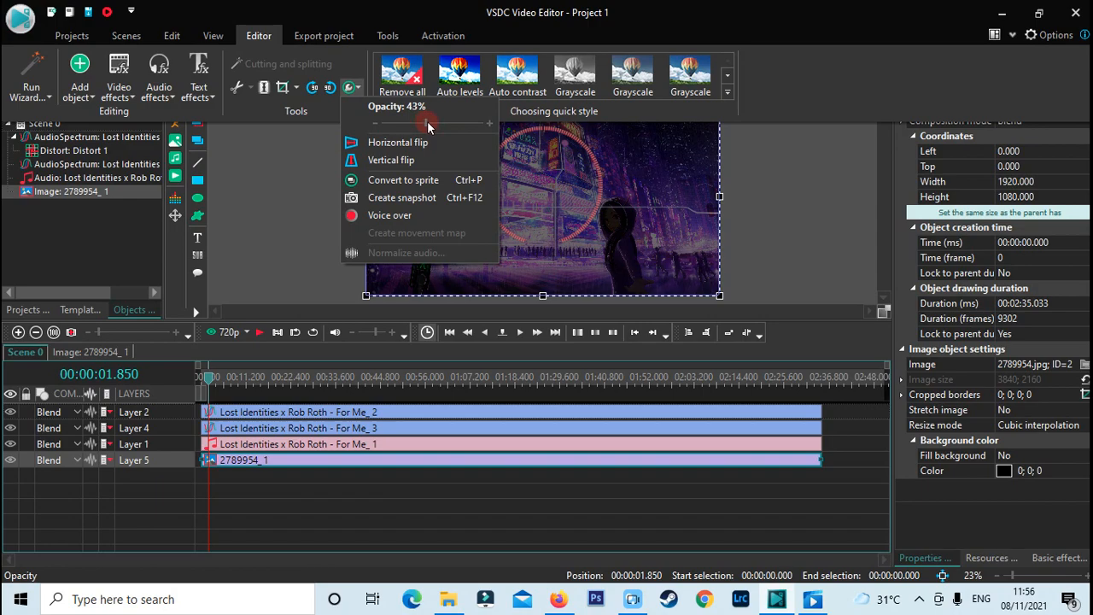
left_click(792, 258)
key("space")
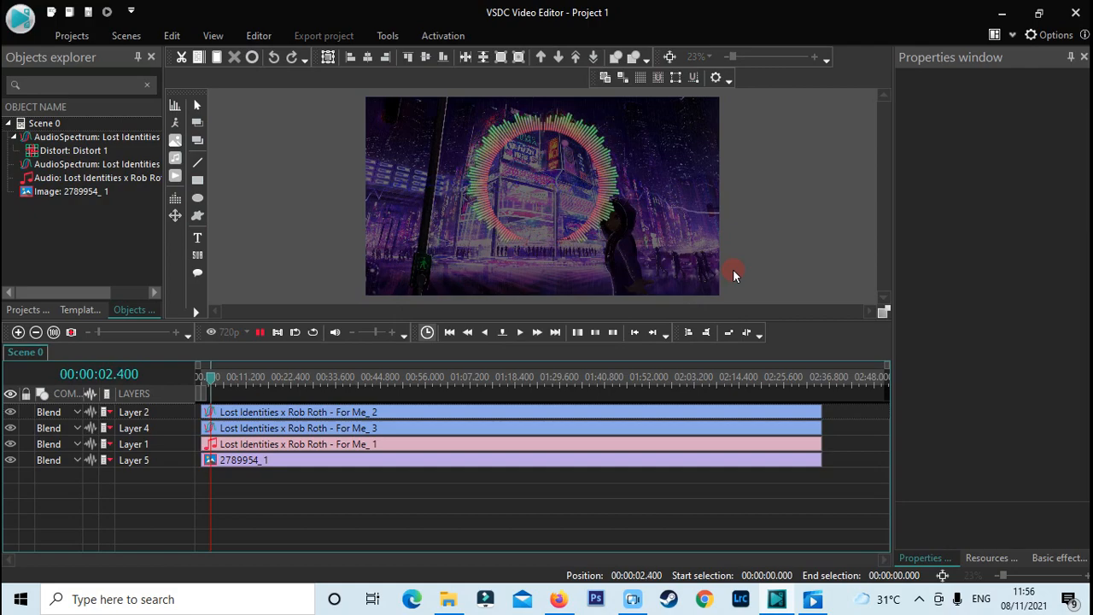
left_click(470, 239)
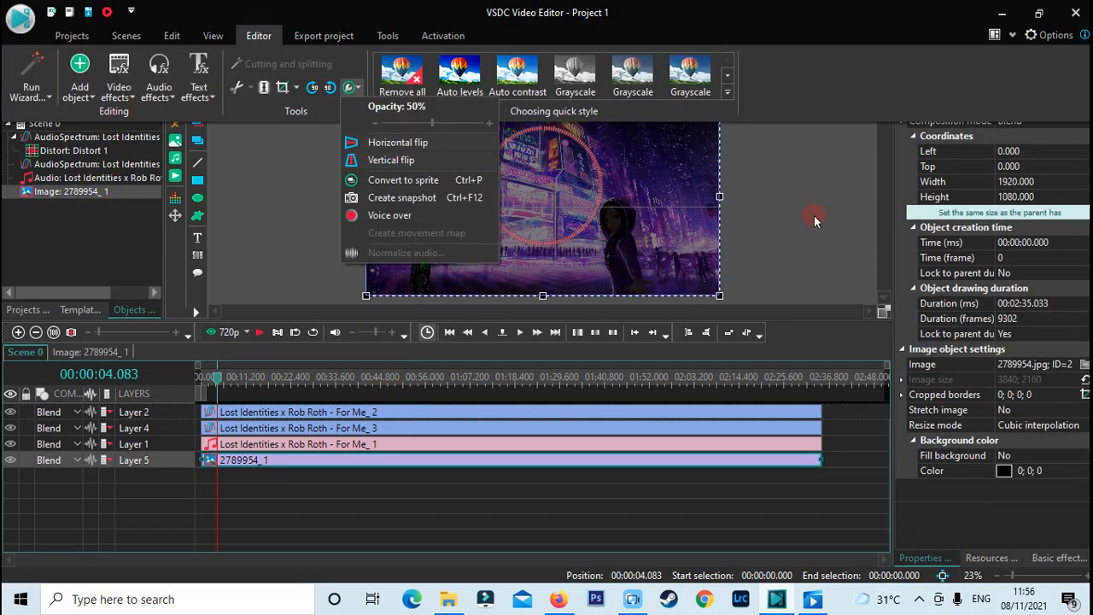
left_click(814, 215)
key("space")
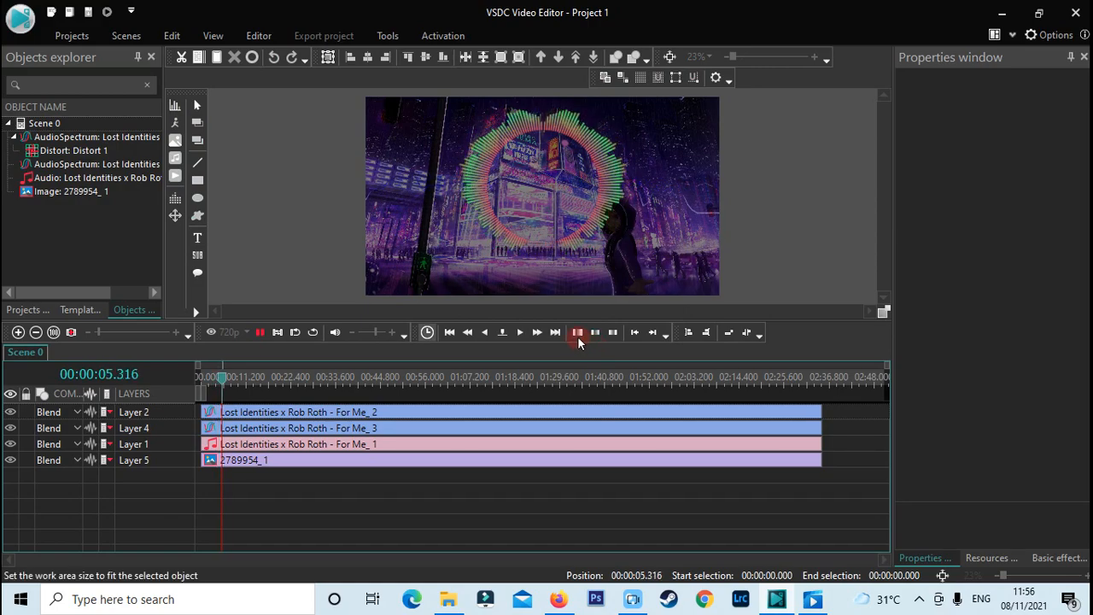
key("space")
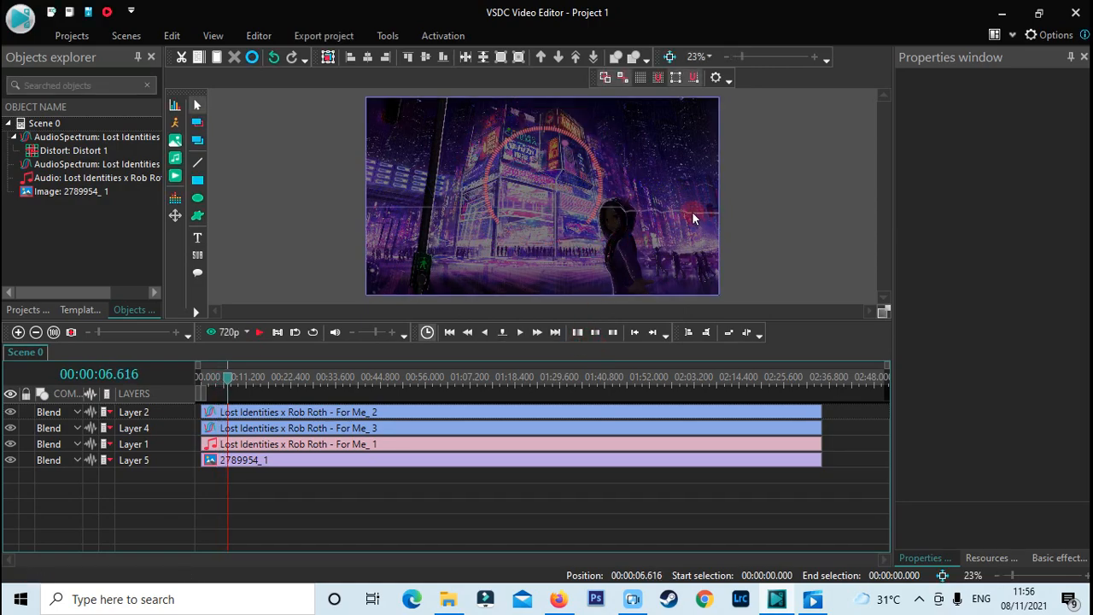
Set the horizontal spectrum's middle color to red (255; 0; 0) and preview it.
left_click(294, 427)
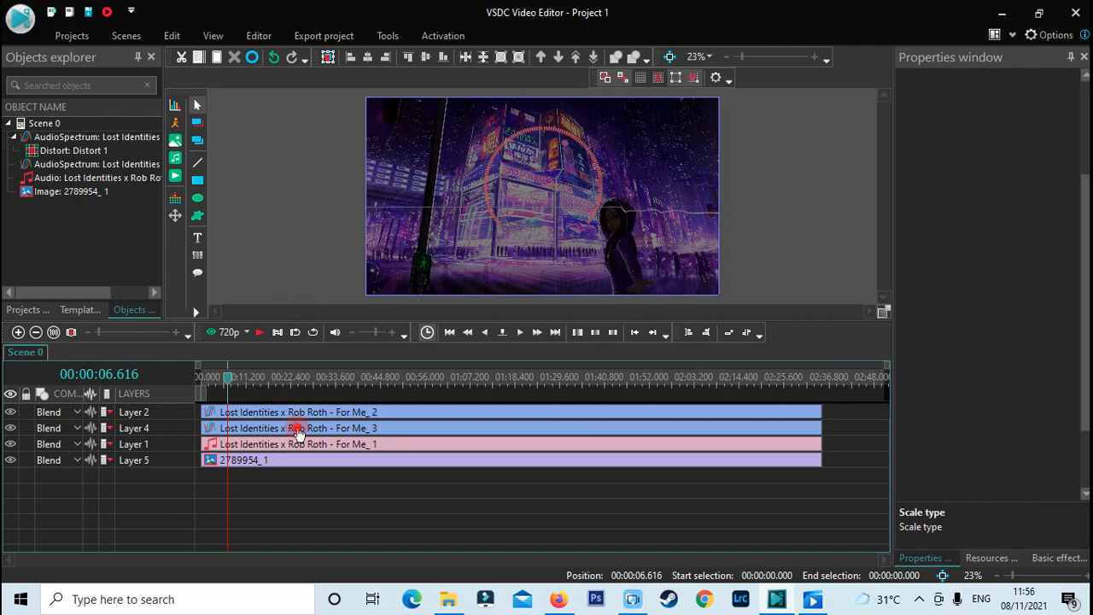
left_click(1052, 259)
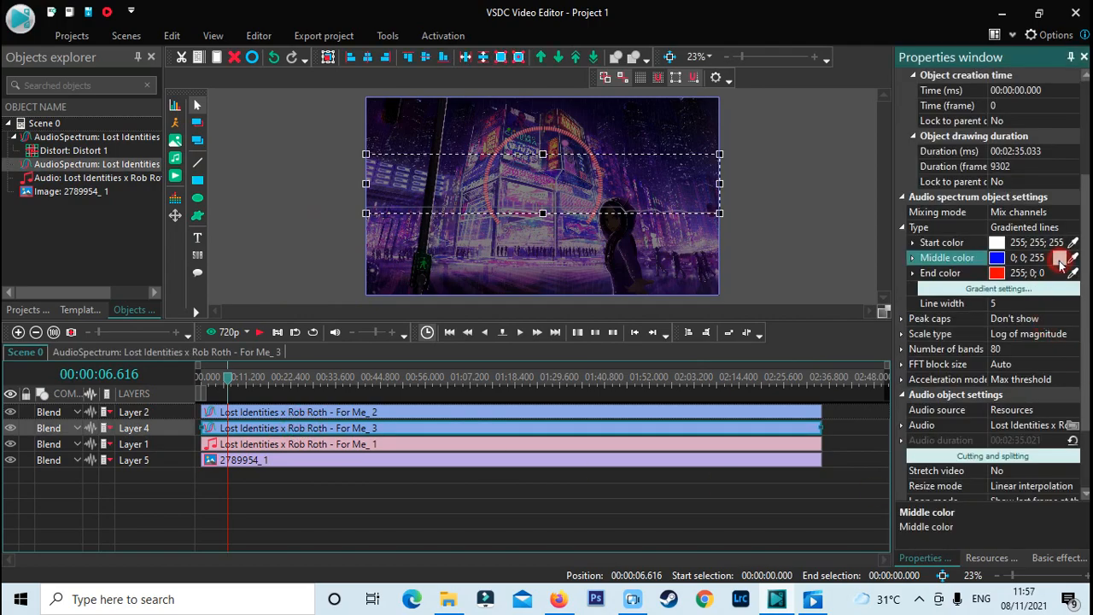
left_click(1064, 258)
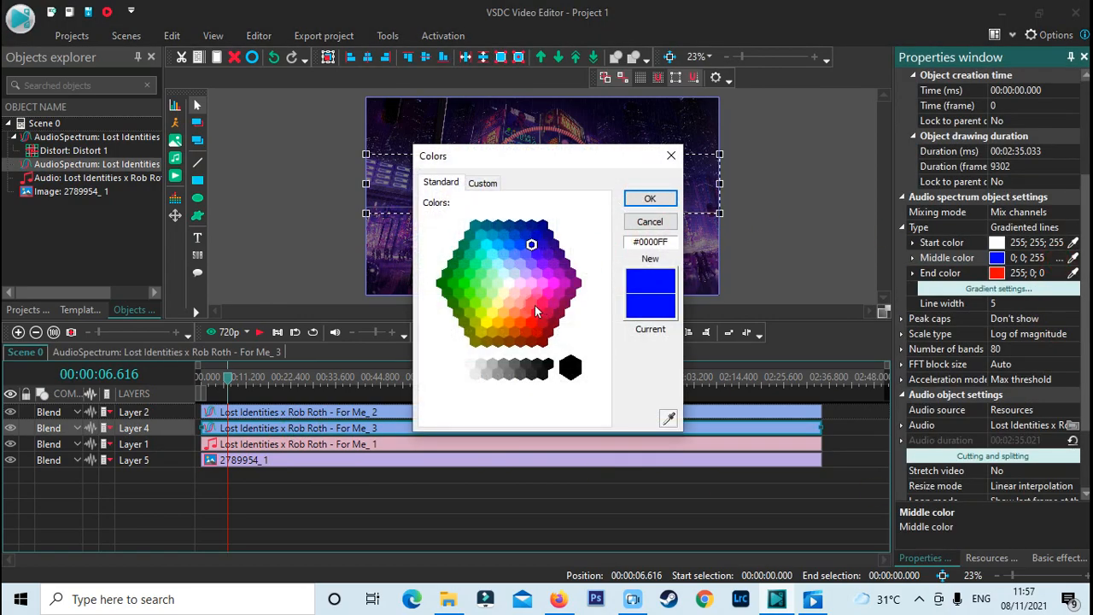
left_click(532, 324)
left_click(650, 198)
key("space")
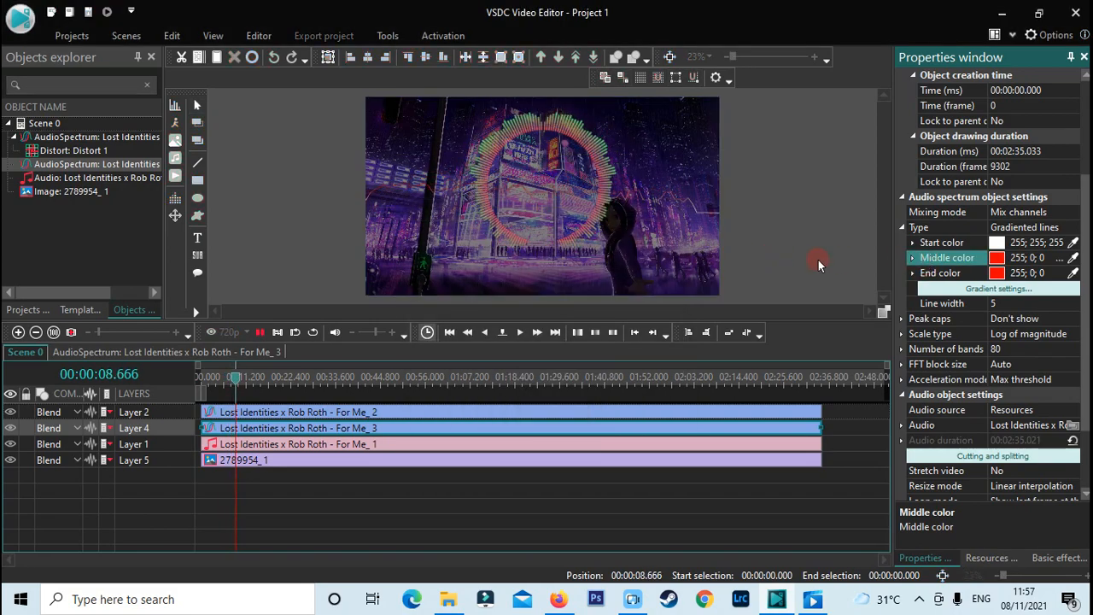
key("space")
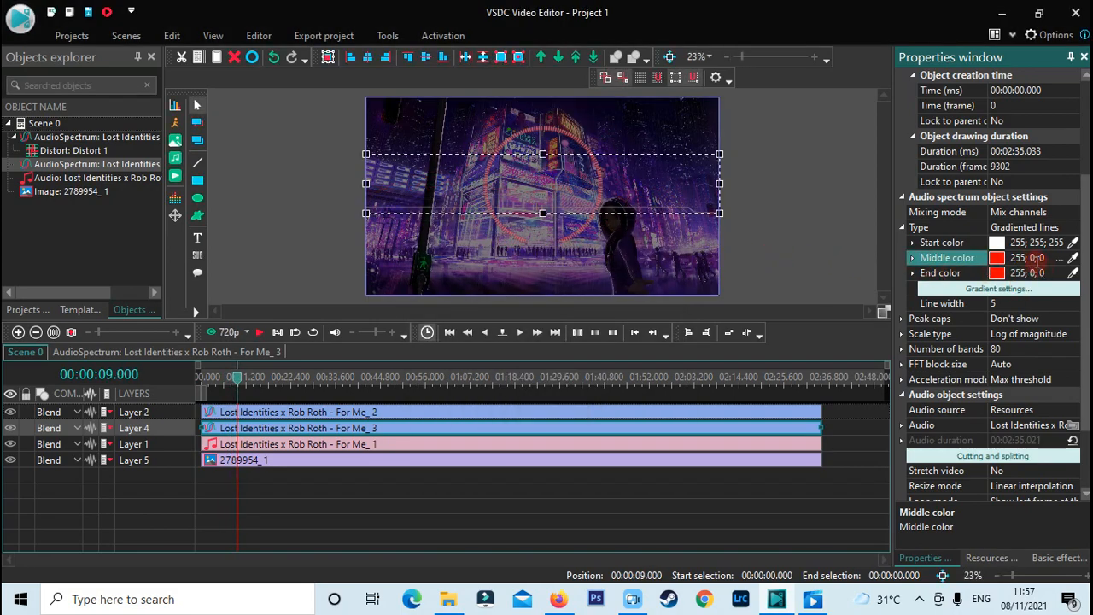
Increase the horizontal spectrum's line width and play the scene.
left_click(1012, 304)
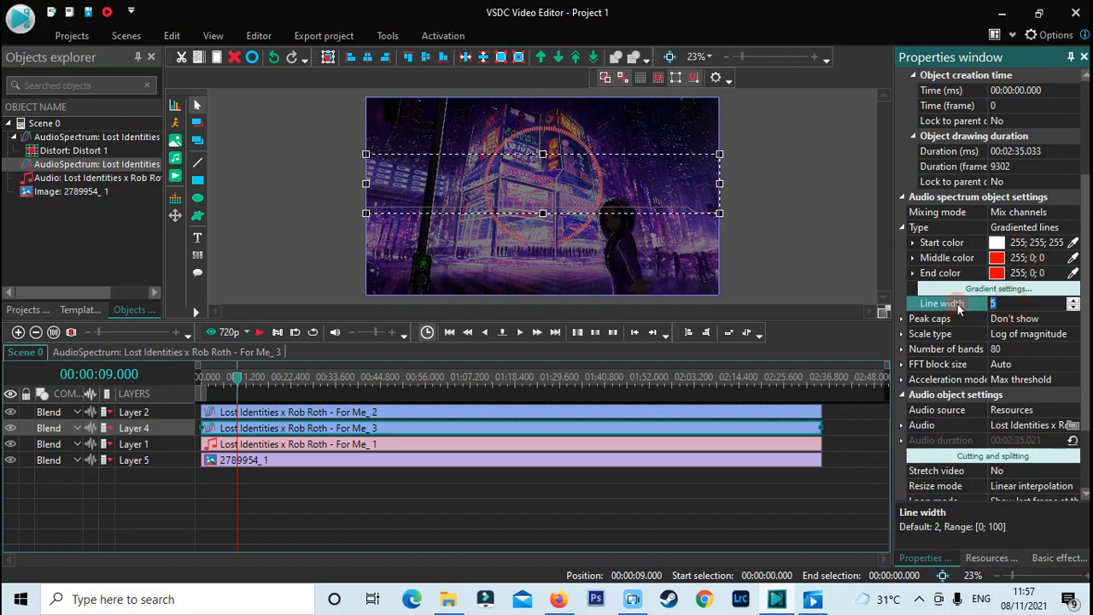
type("1")
key("space")
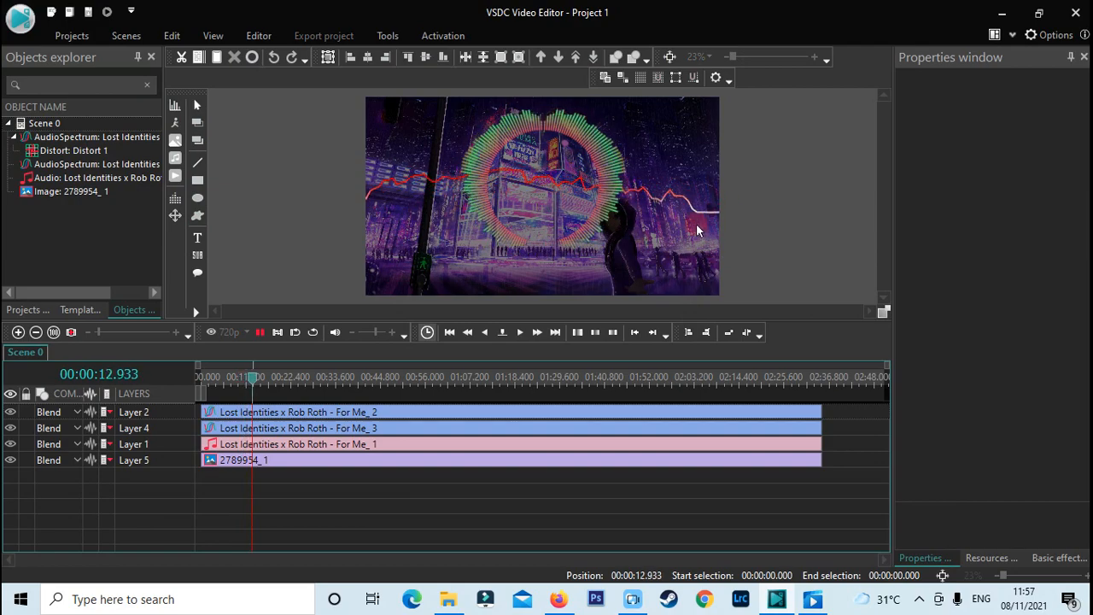
Stop playback, set the circular spectrum's middle color to green (0; 255; 0) and preview the scene.
key("space")
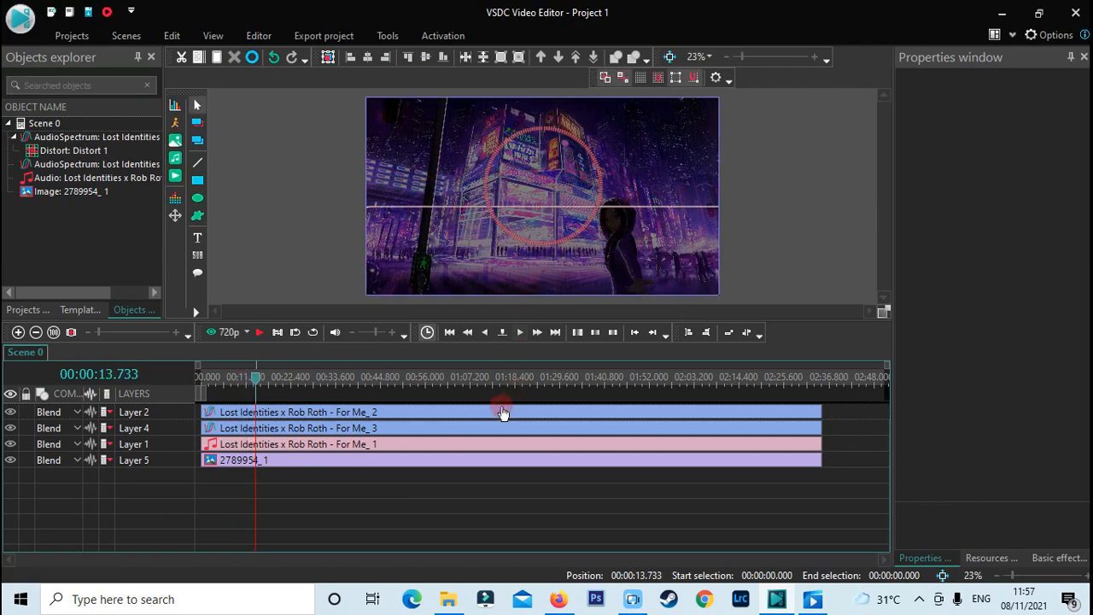
left_click(504, 413)
left_click(1049, 243)
left_click(623, 246)
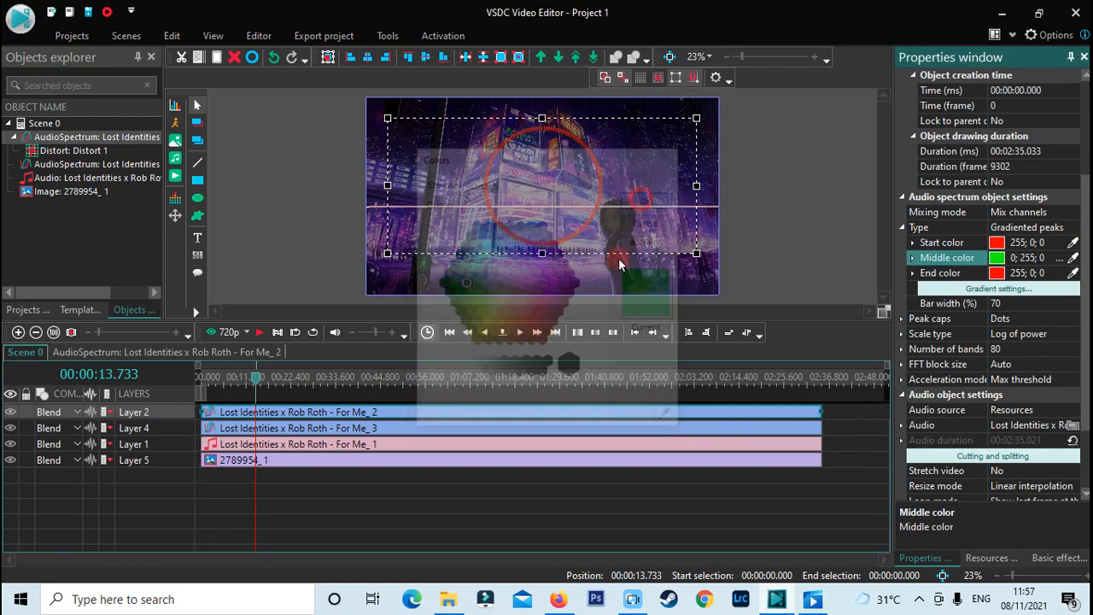
key("space")
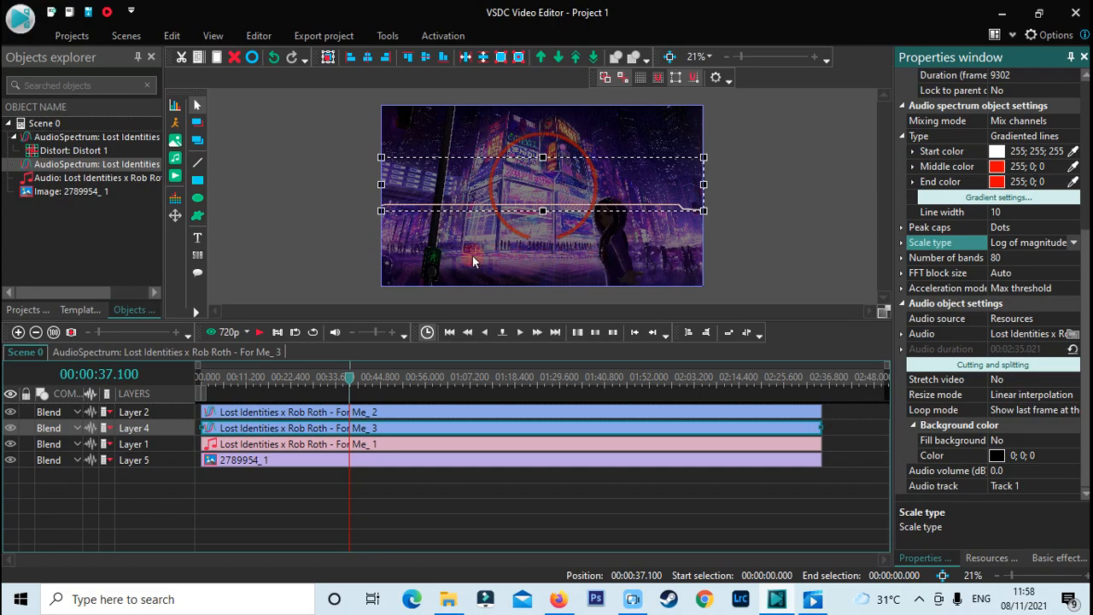
Add a text object on a newly inserted layer above the others, spanning the whole parent duration.
left_click(256, 36)
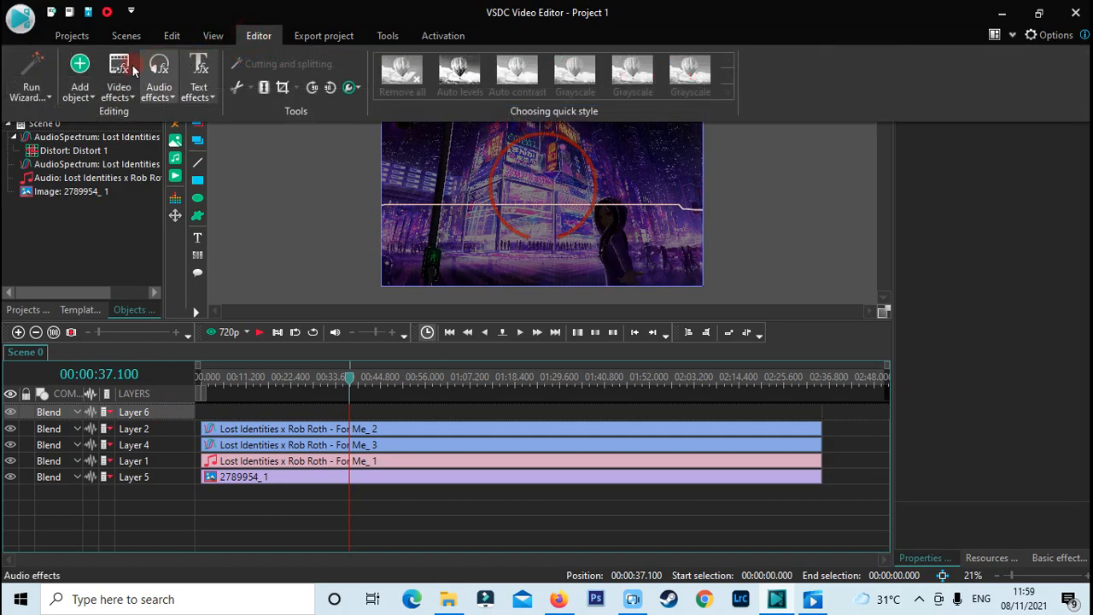
left_click(91, 101)
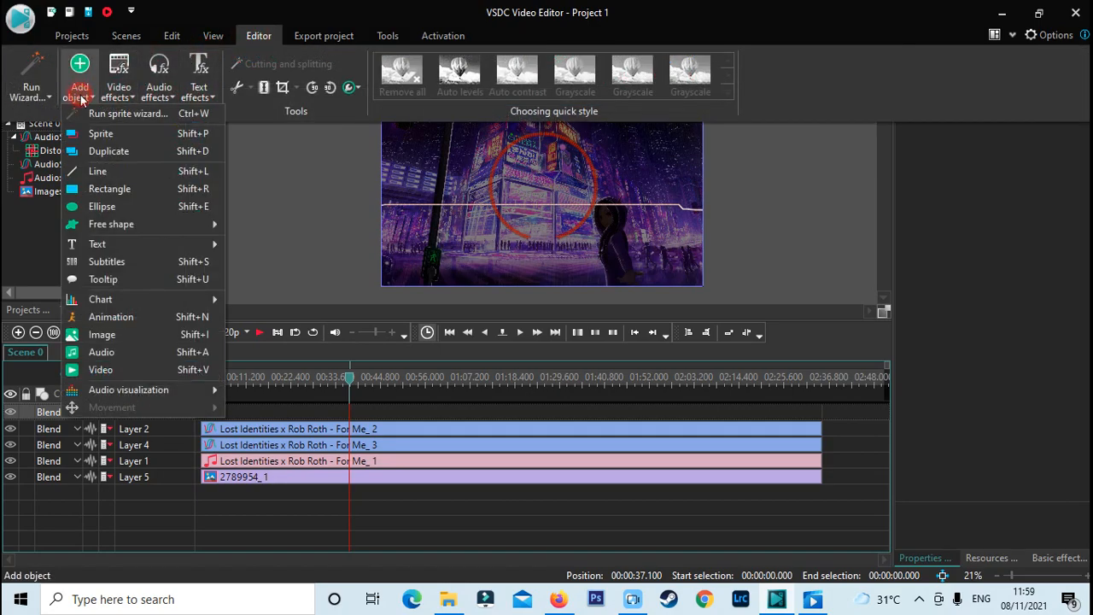
left_click(98, 246)
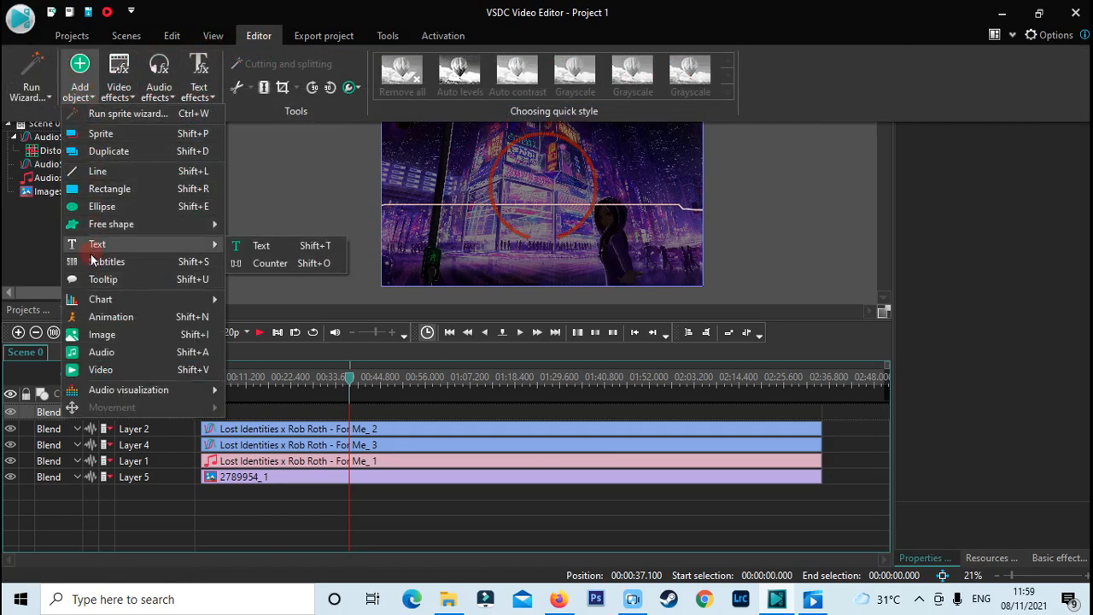
left_click(254, 246)
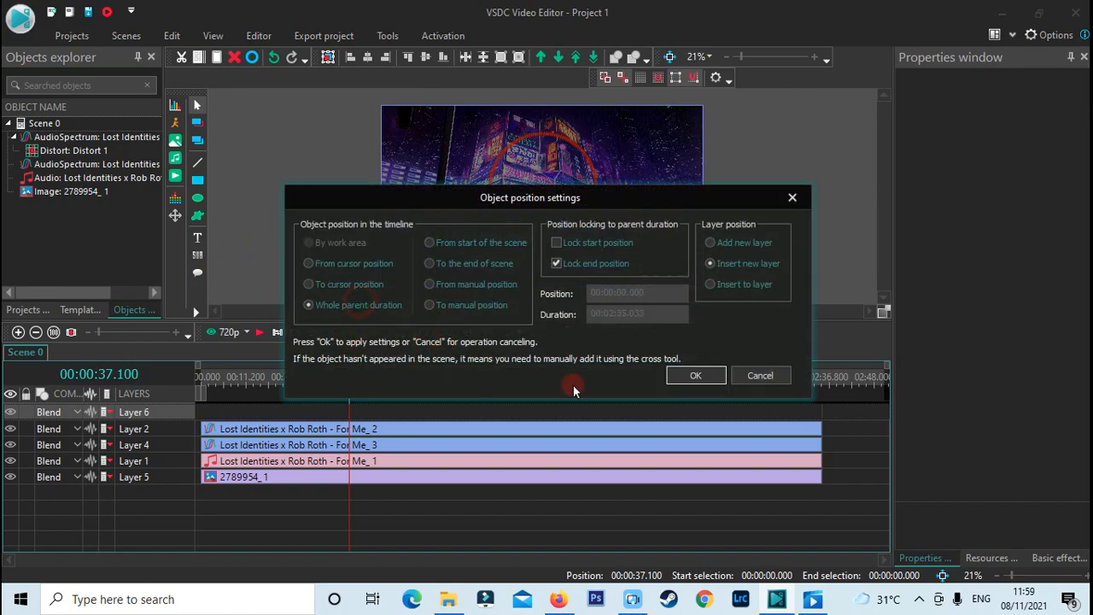
left_click(684, 379)
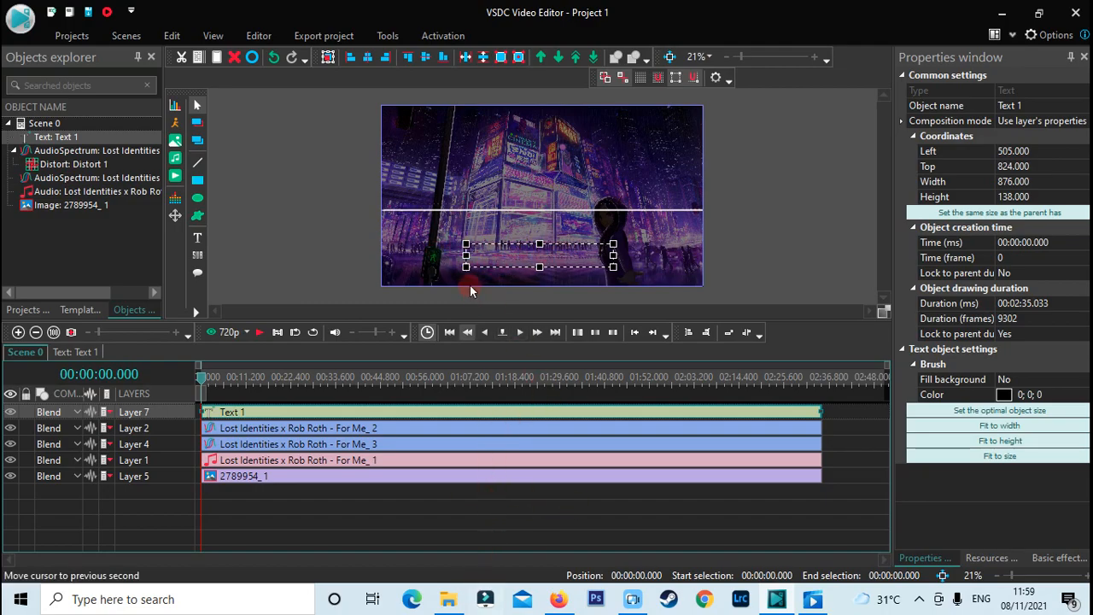
Copy the song's file name "Lost Identities x Rob Roth - For Me" into a text box about 1128 wide and center it horizontally.
left_click(448, 599)
left_click(162, 201)
left_click_drag(163, 192, 189, 223)
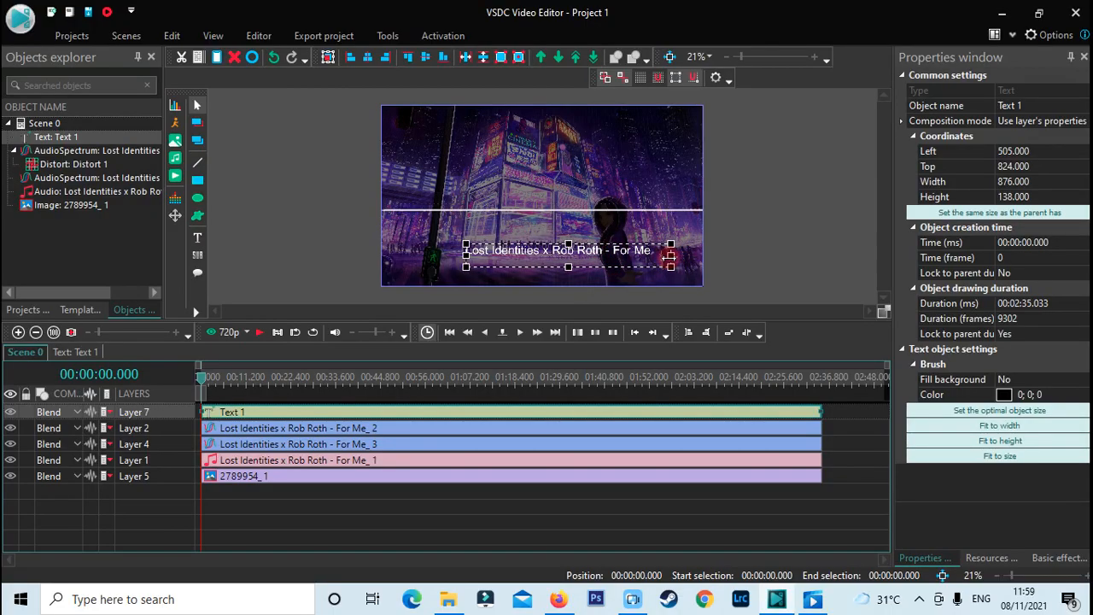
left_click_drag(671, 256, 656, 255)
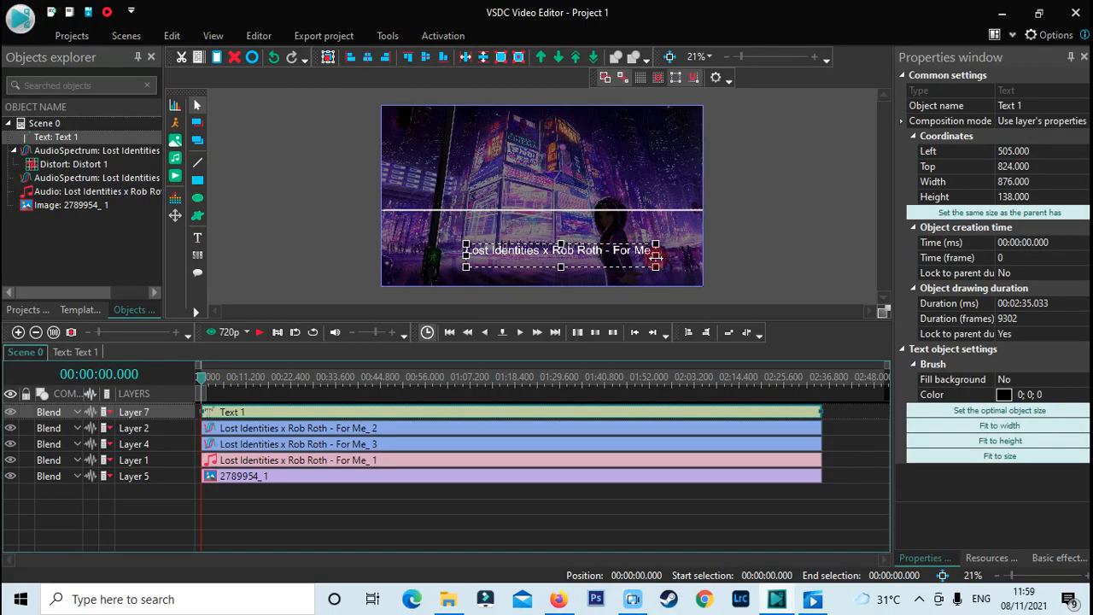
left_click(368, 60)
Set the whole song title text to the Bold font style and preview the scene.
left_click_drag(629, 248, 390, 236)
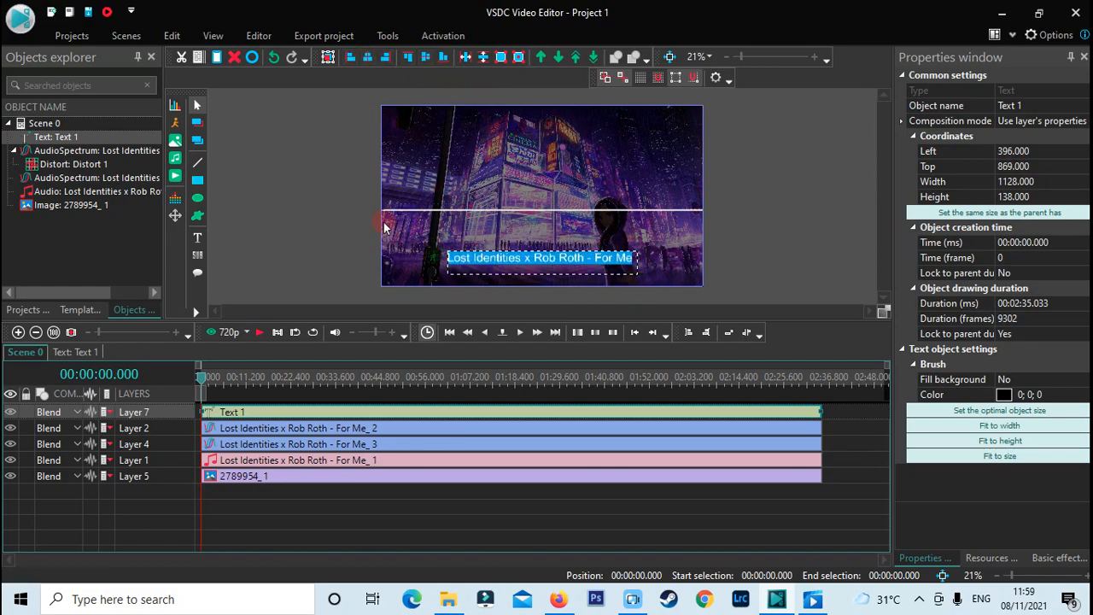
left_click(258, 35)
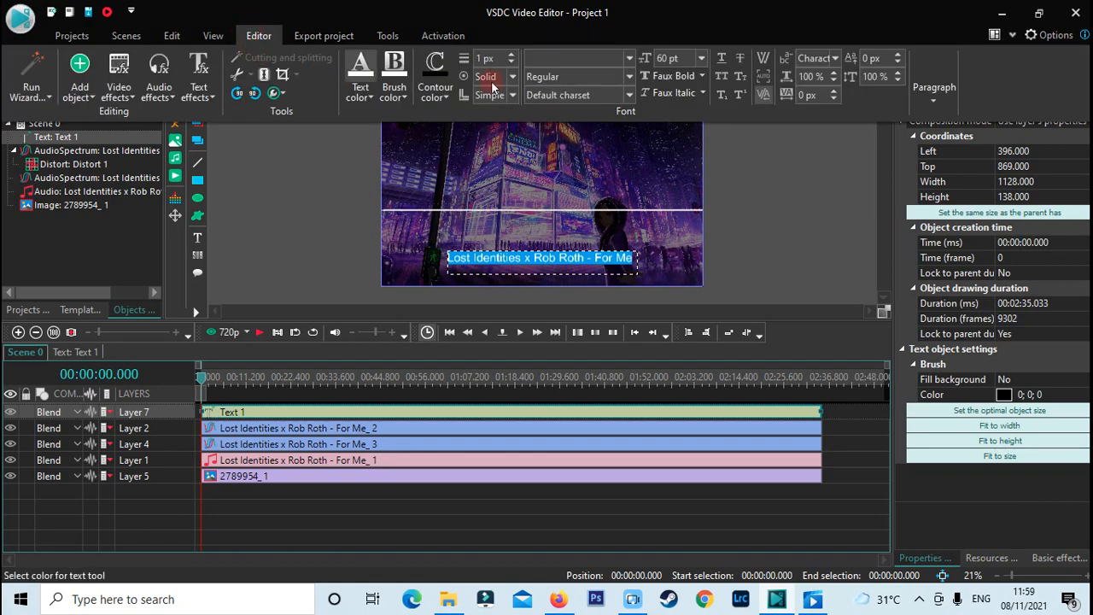
left_click(630, 77)
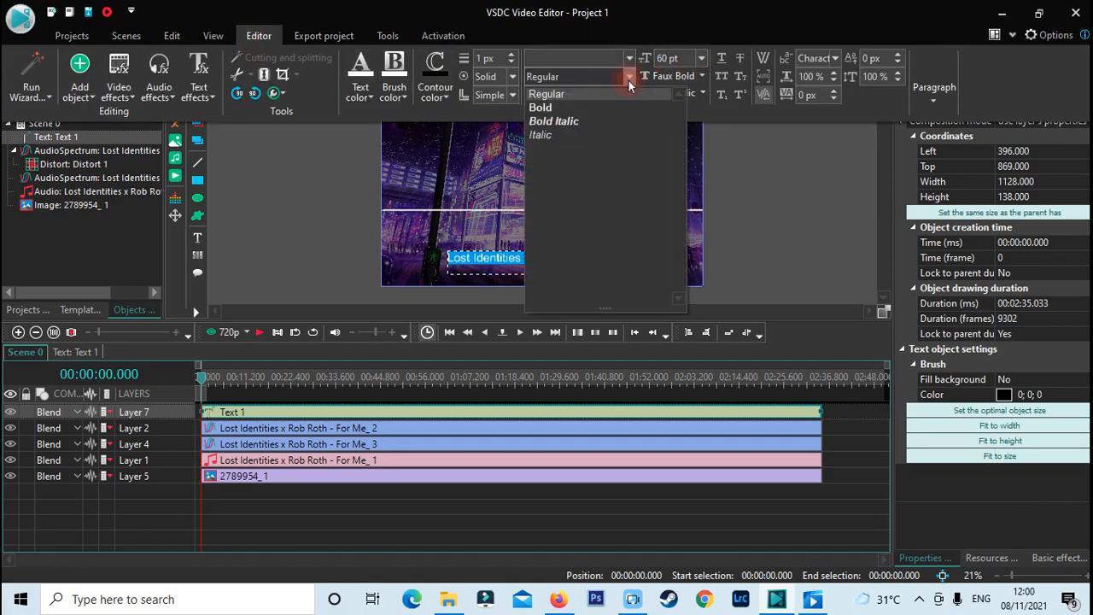
left_click(594, 108)
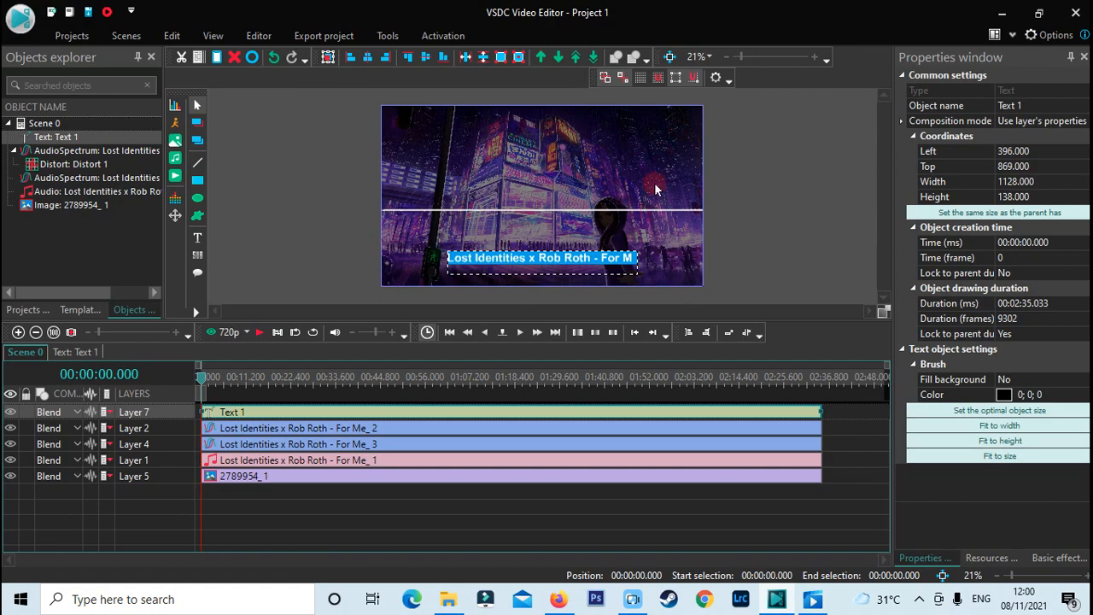
key("space")
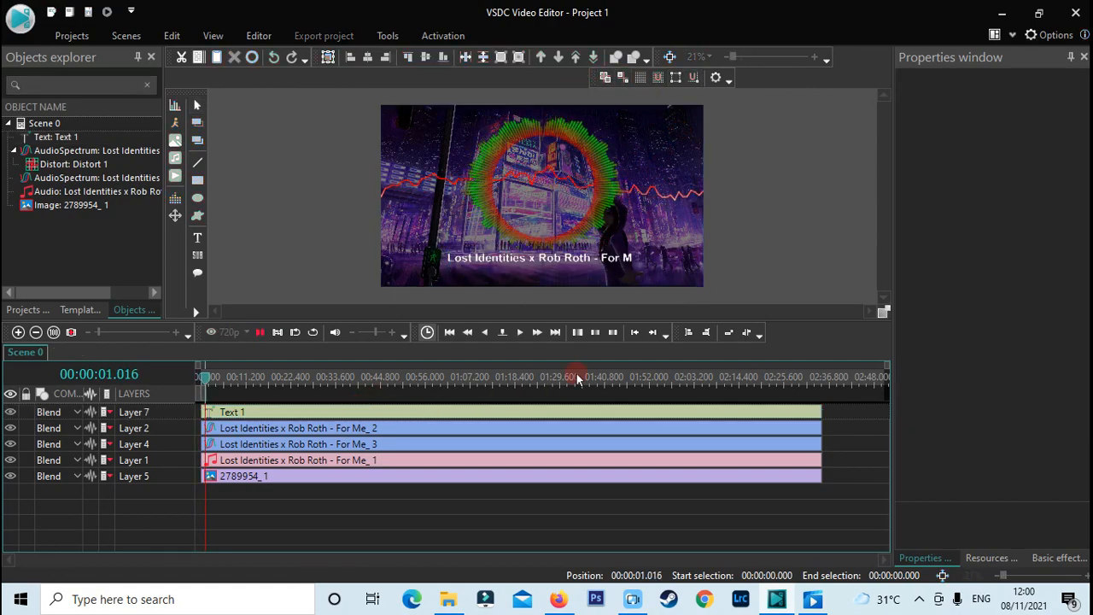
Move the song title text down to a top coordinate of 909 and play the scene.
left_click(562, 266)
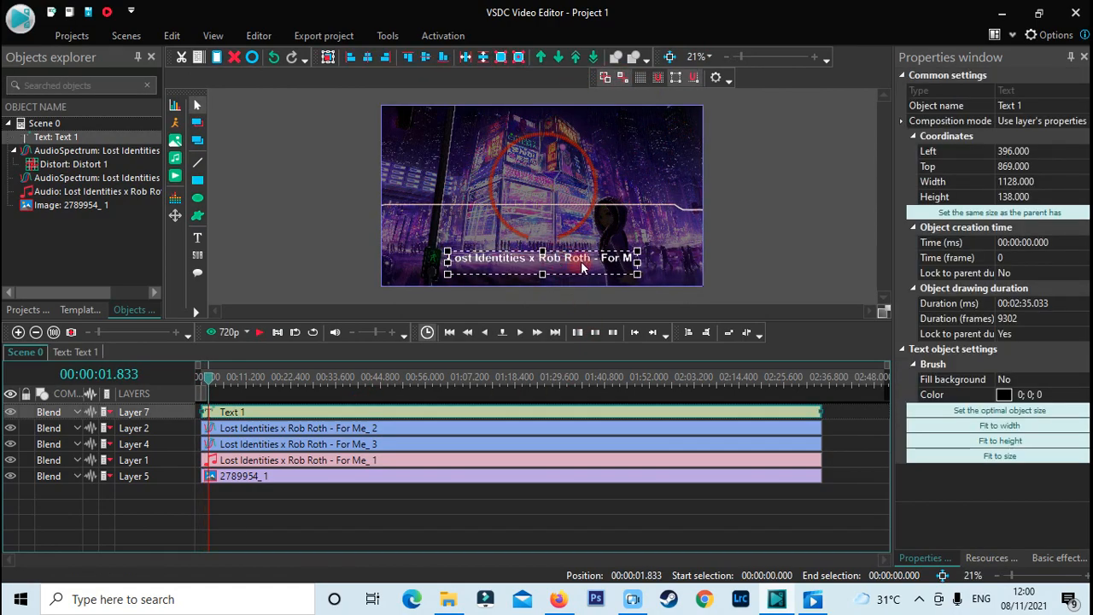
key("Down")
key("Down")
key("Down")
key("Down")
key("Down")
key("Down")
key("Down")
key("Down")
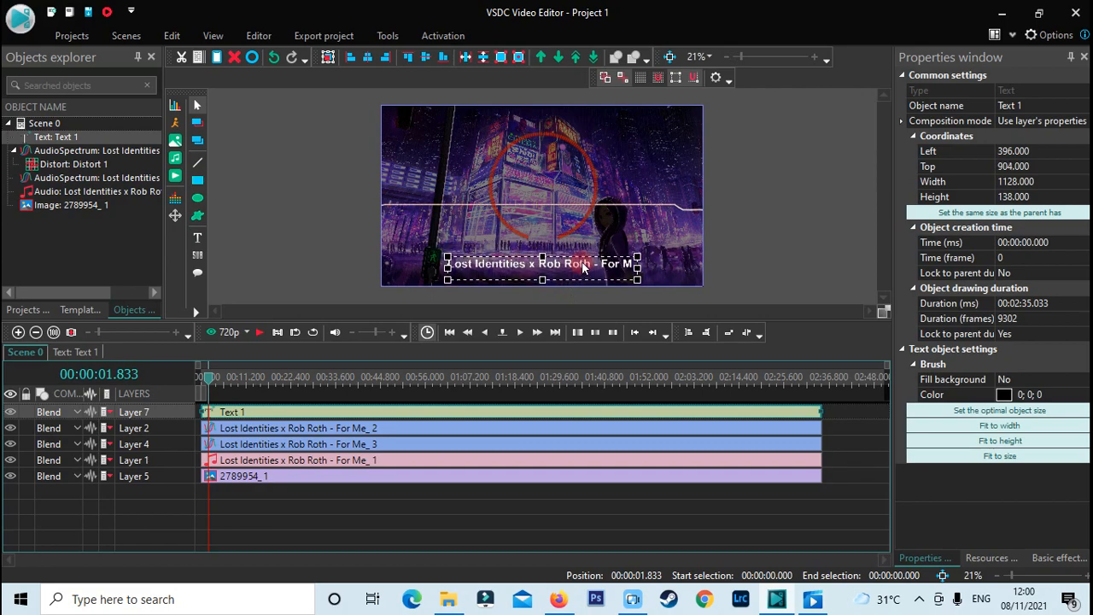
key("space")
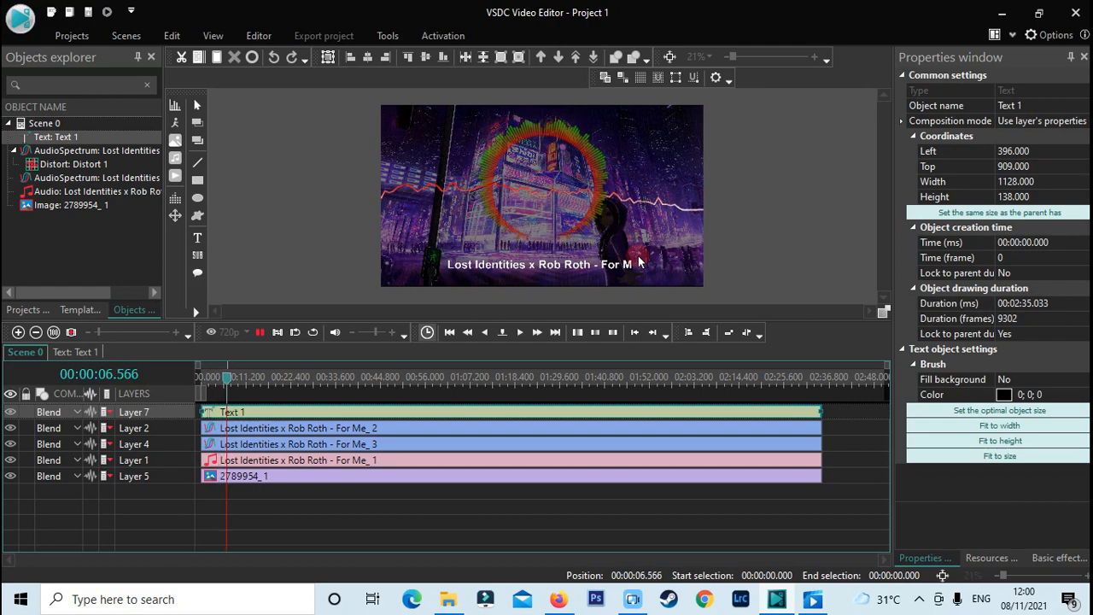
key("space")
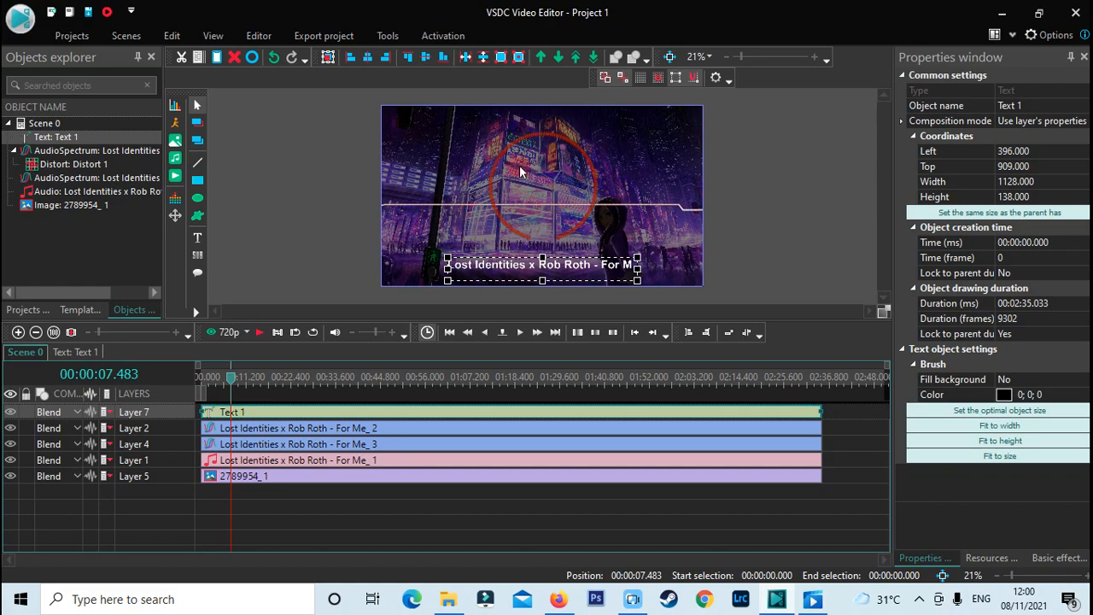
Add a new layer above the text and insert the image sadsadssfhh on it for the whole parent duration.
right_click(143, 497)
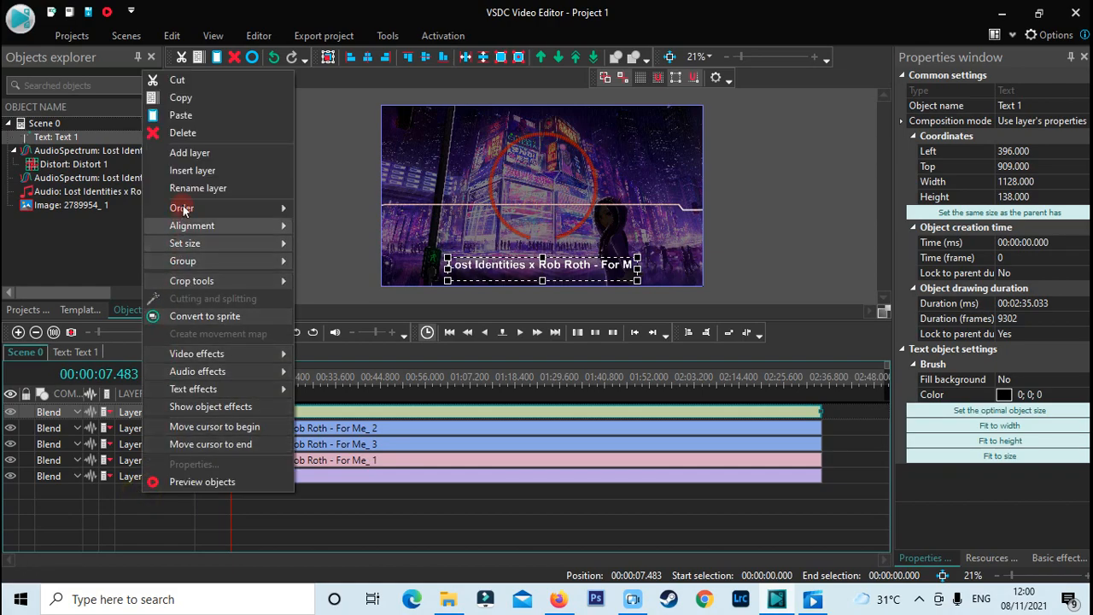
left_click(195, 160)
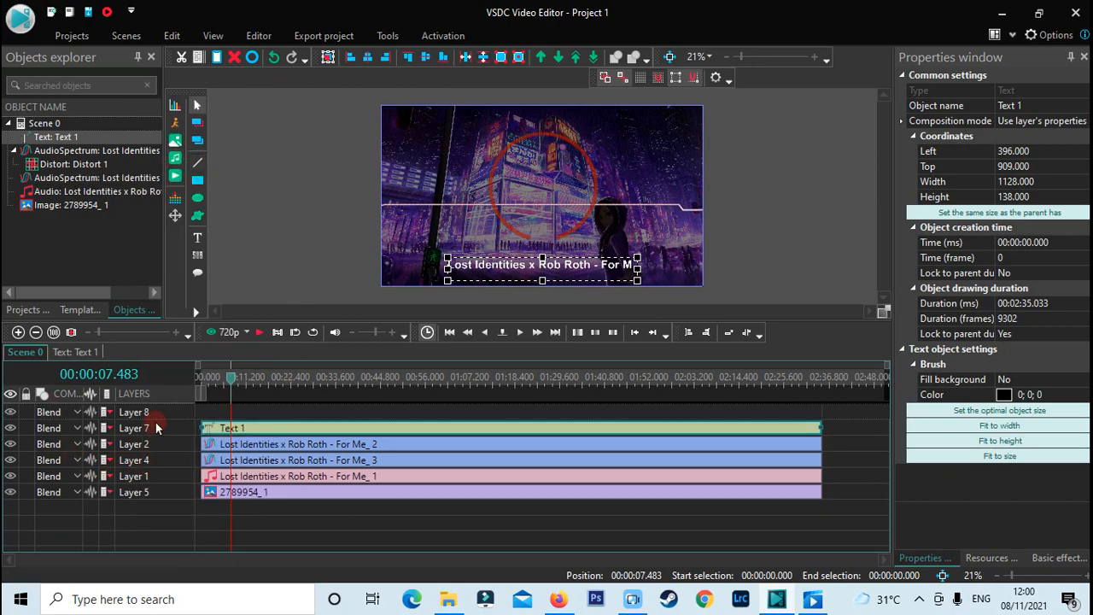
left_click(165, 413)
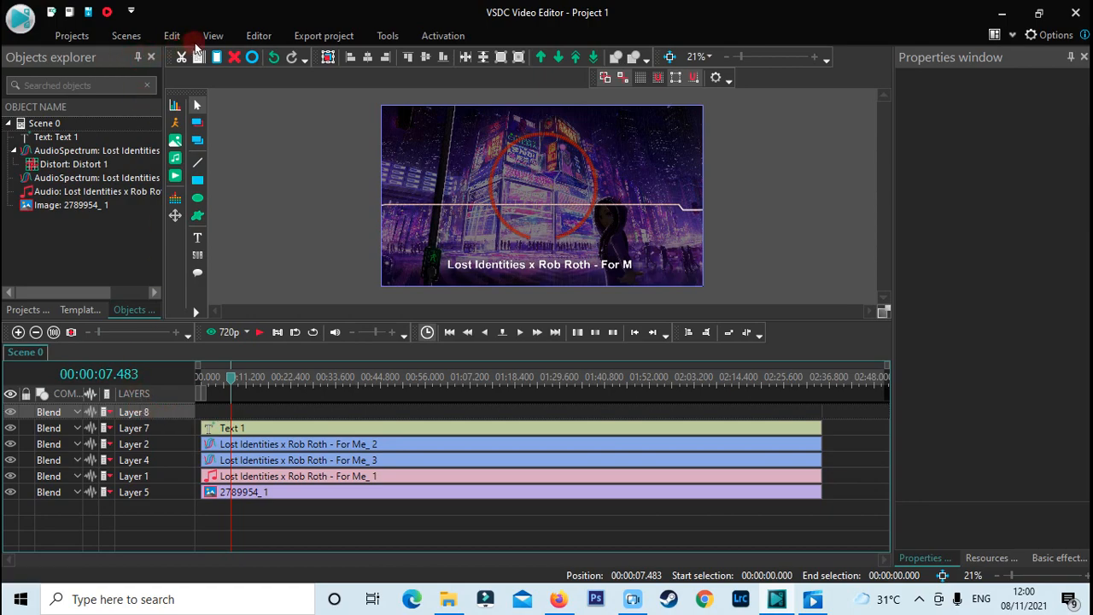
left_click(256, 36)
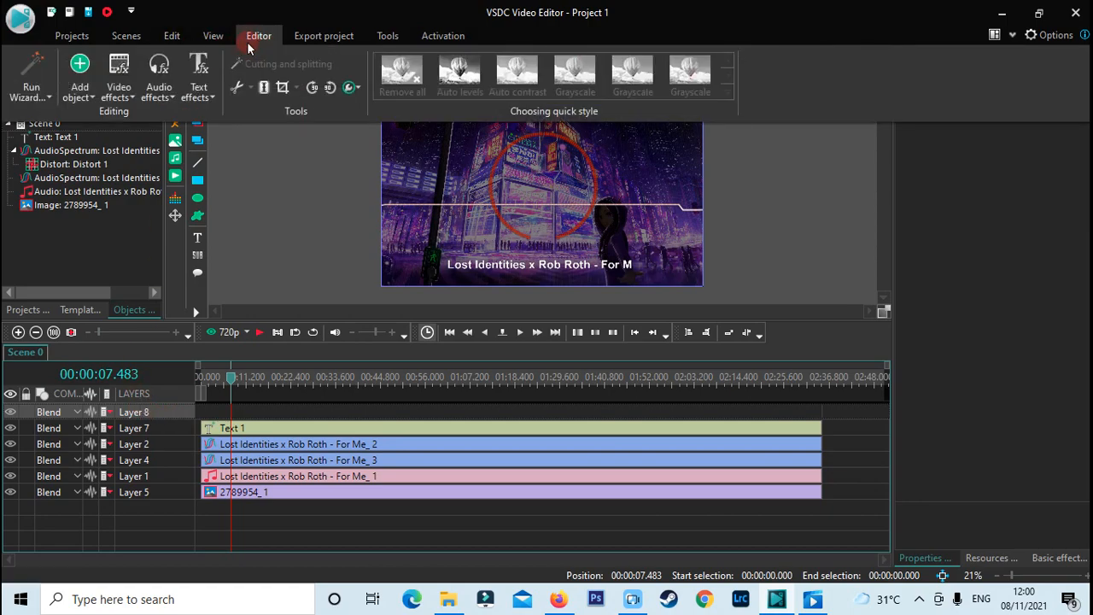
left_click(82, 89)
left_click(107, 337)
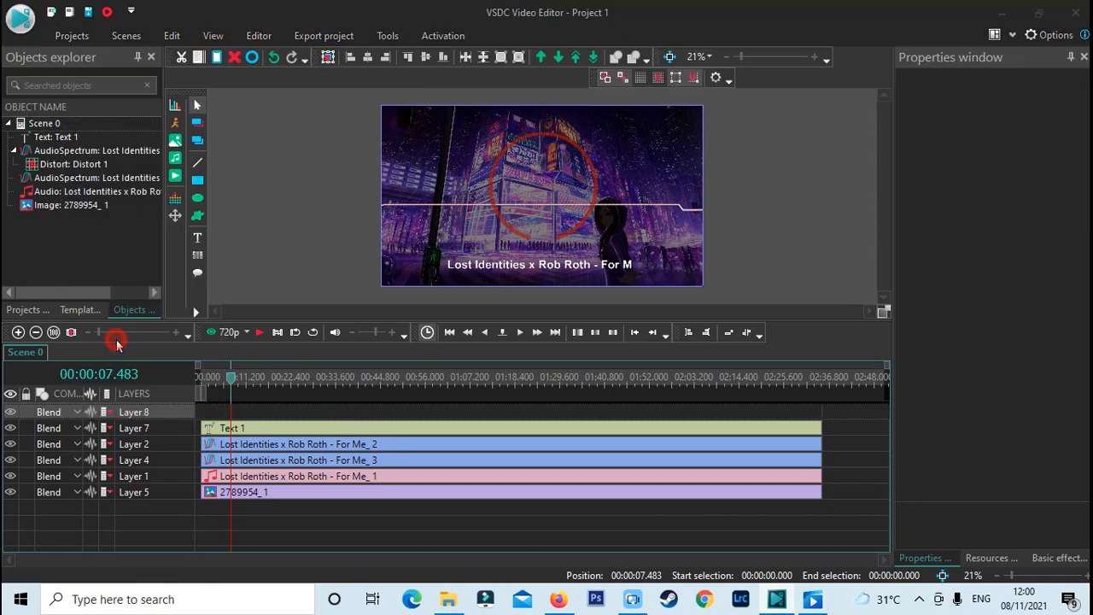
left_click(598, 227)
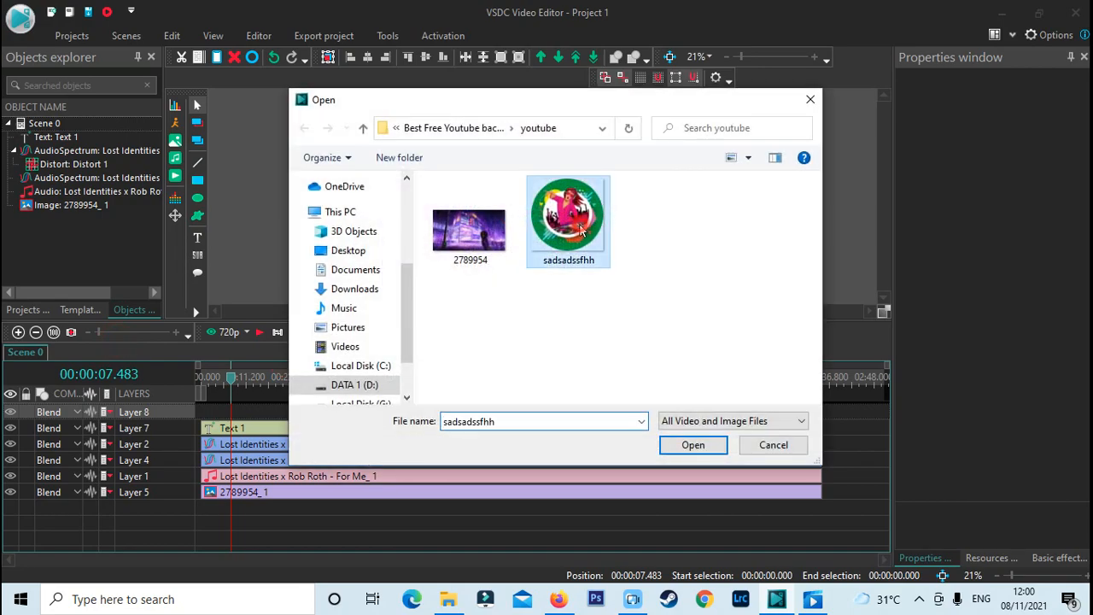
left_click(696, 447)
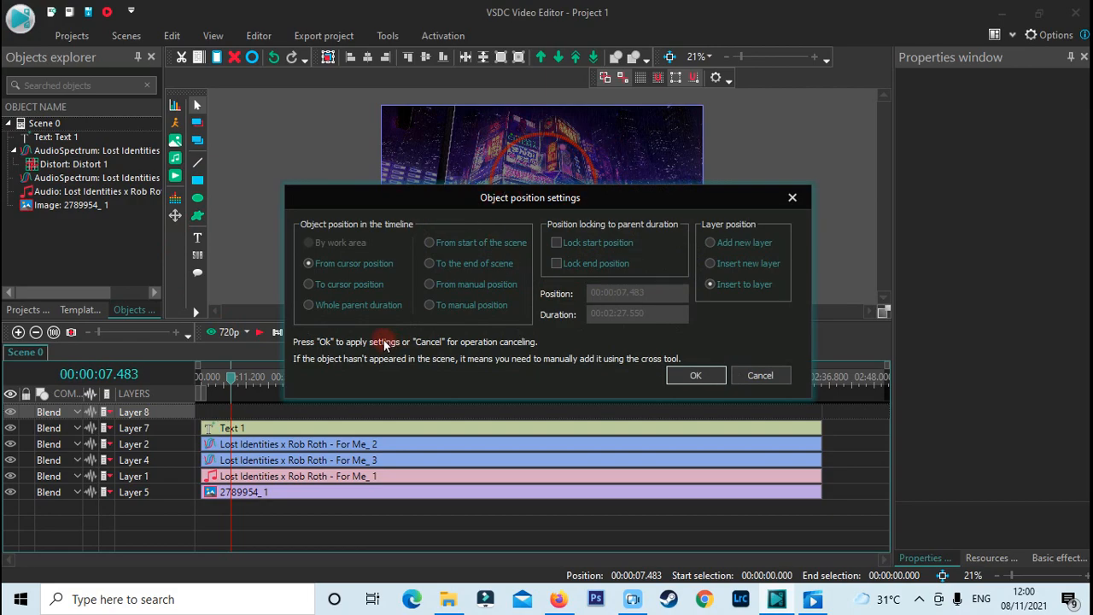
left_click(343, 306)
left_click(699, 376)
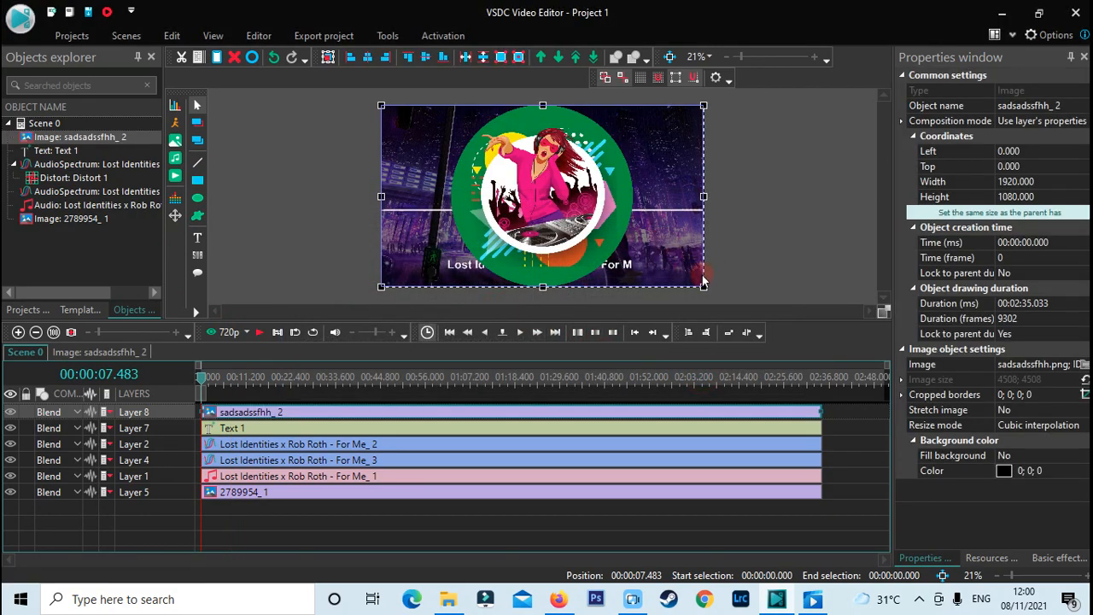
Scale the round logo image down to 1067 by 600, center it in the scene and preview it from about 20 seconds.
left_click_drag(703, 286, 556, 206)
left_click_drag(467, 158, 534, 186)
left_click(367, 58)
left_click(427, 60)
left_click(281, 380)
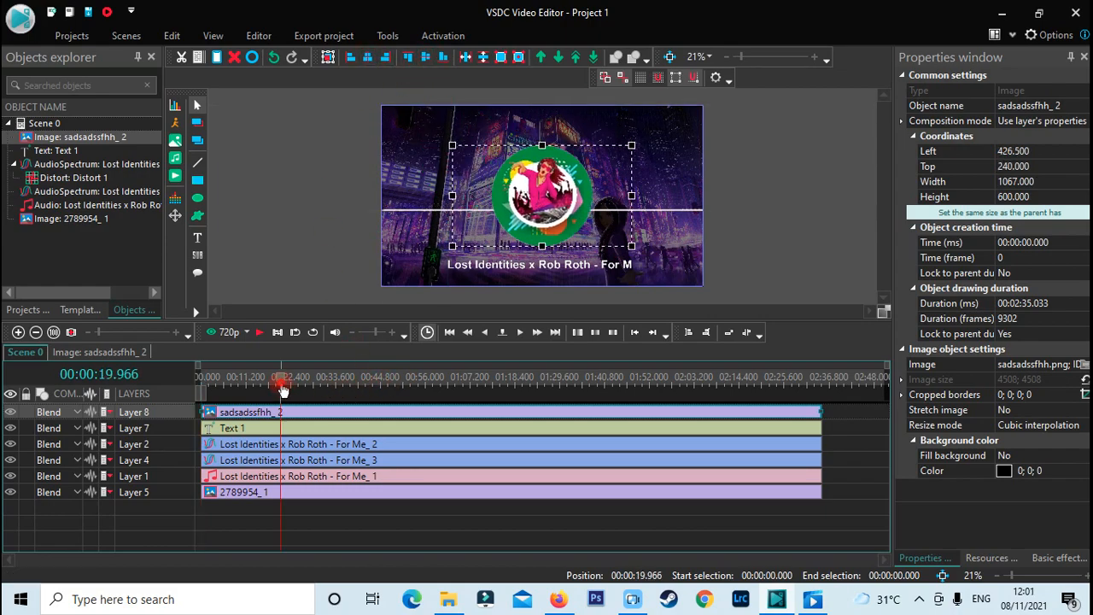
key("space")
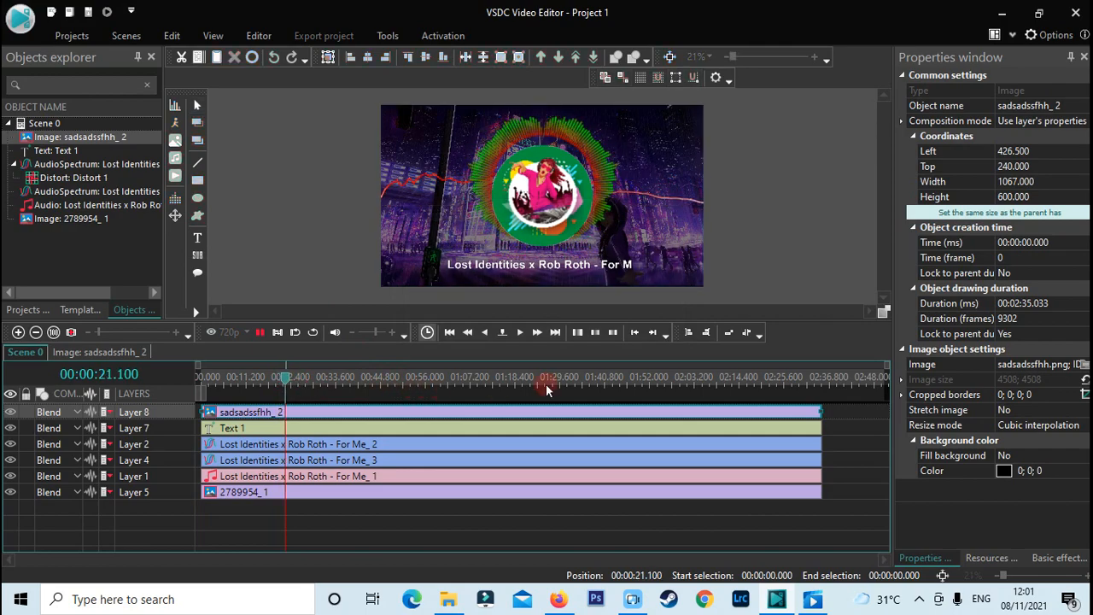
Nudge the logo image up and slightly right over the circular spectrum, to left 432 and top 180.
left_click(554, 220)
key("Up")
key("Up")
key("Up")
key("Up")
key("Up")
key("Up")
key("Up")
key("Up")
key("Up")
key("Up")
key("Up")
key("Up")
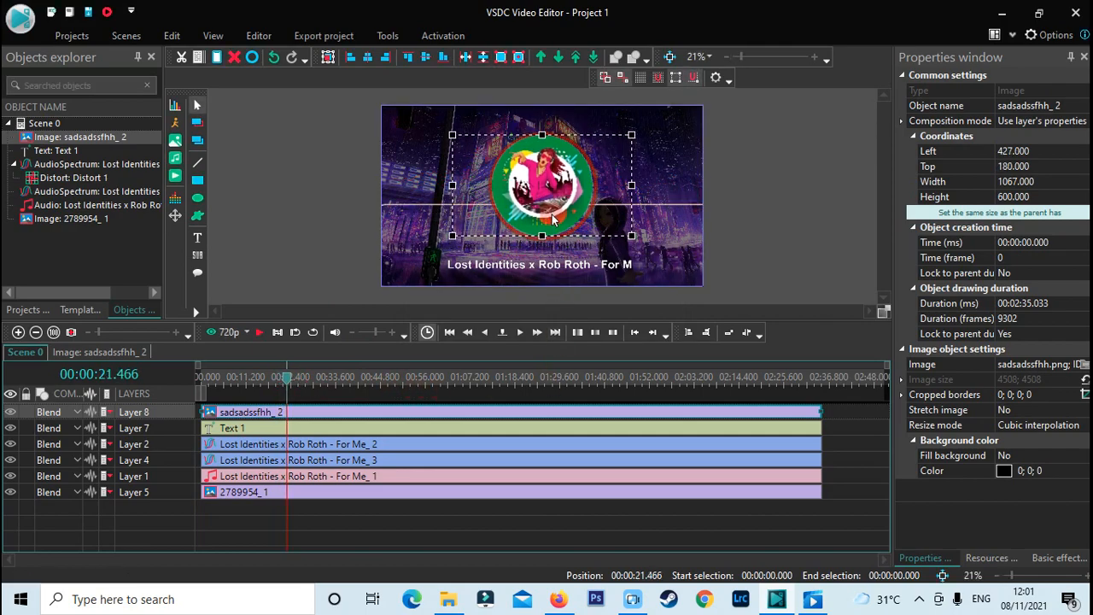
key("Down")
key("Right")
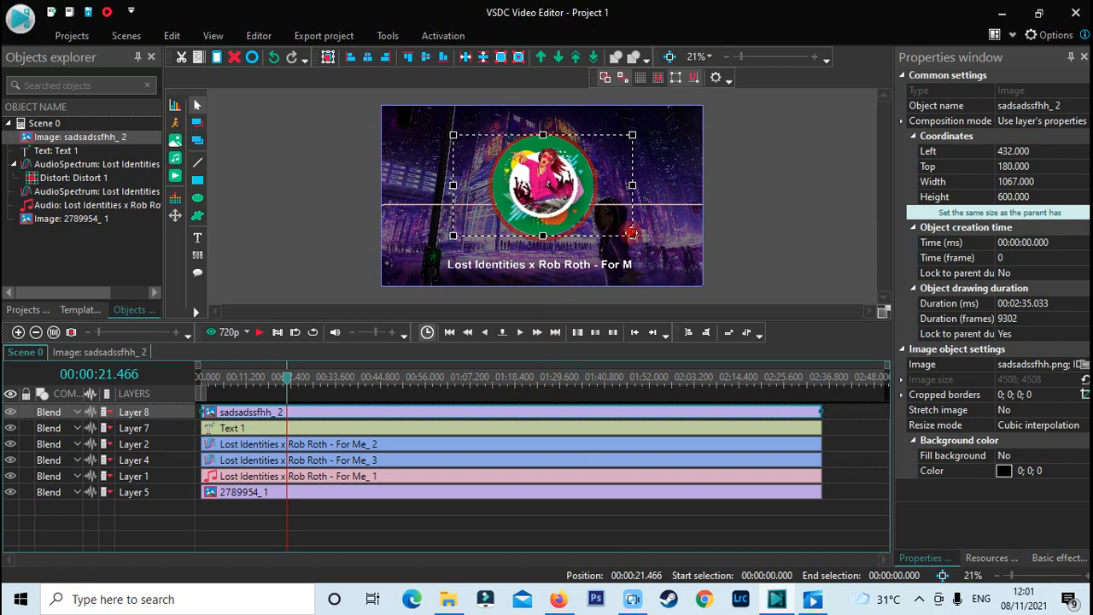
Shrink the logo image to 1026 by 577 and reposition it inside the circular spectrum at left 452, top 195.
left_click_drag(630, 234, 624, 232)
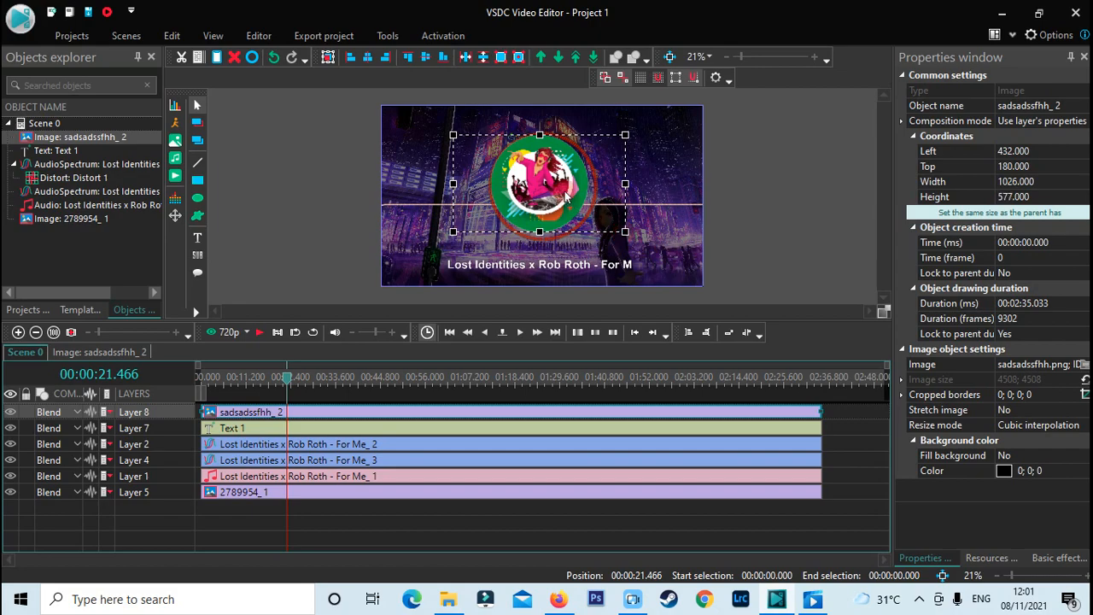
left_click(367, 59)
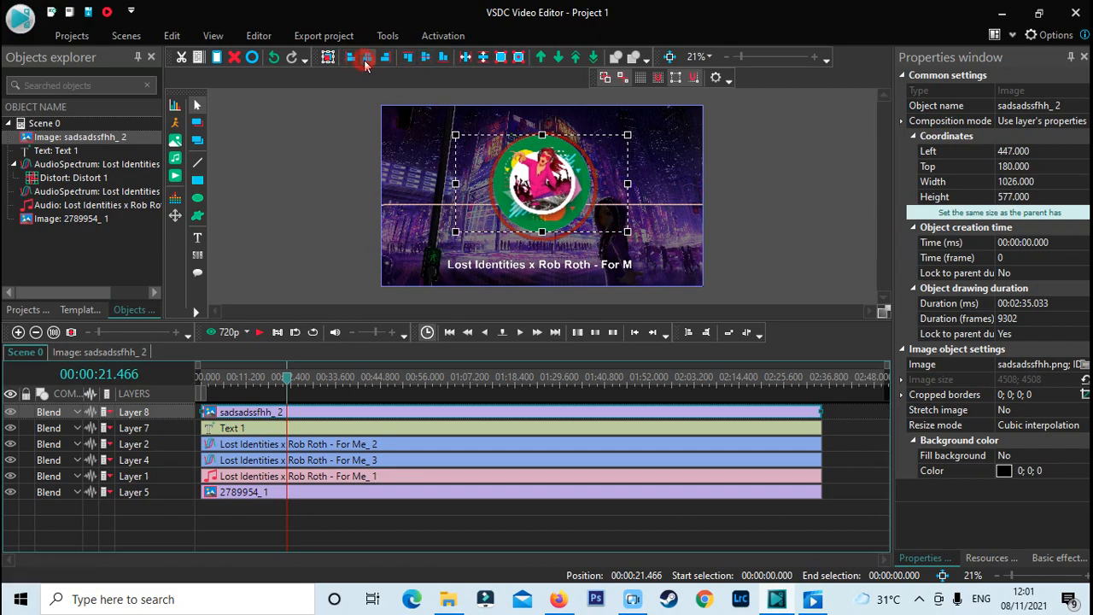
key("Down")
key("Down")
key("Down")
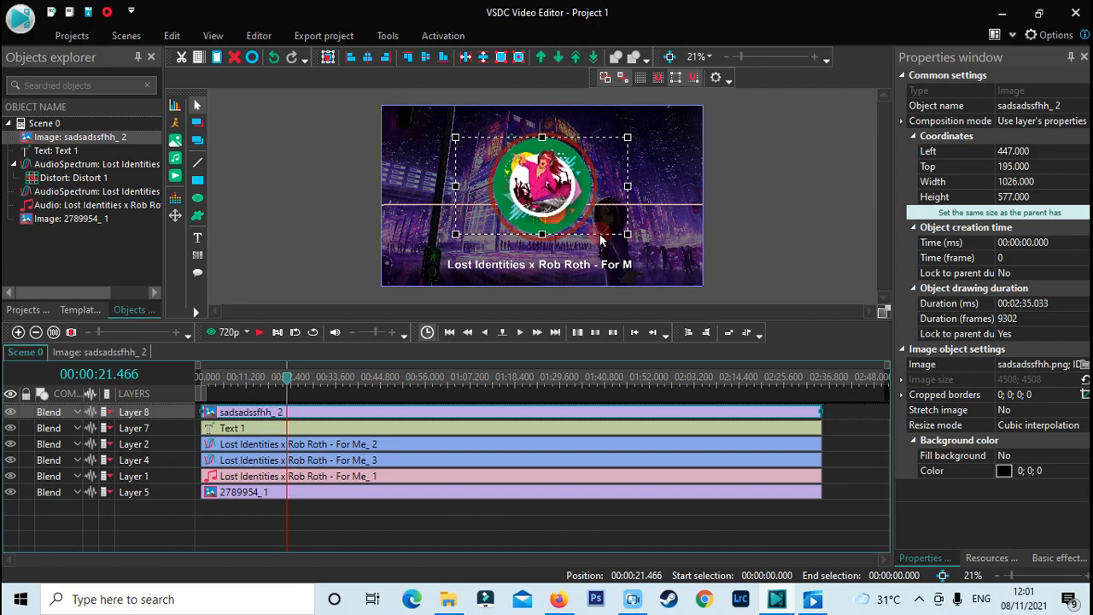
key("Right")
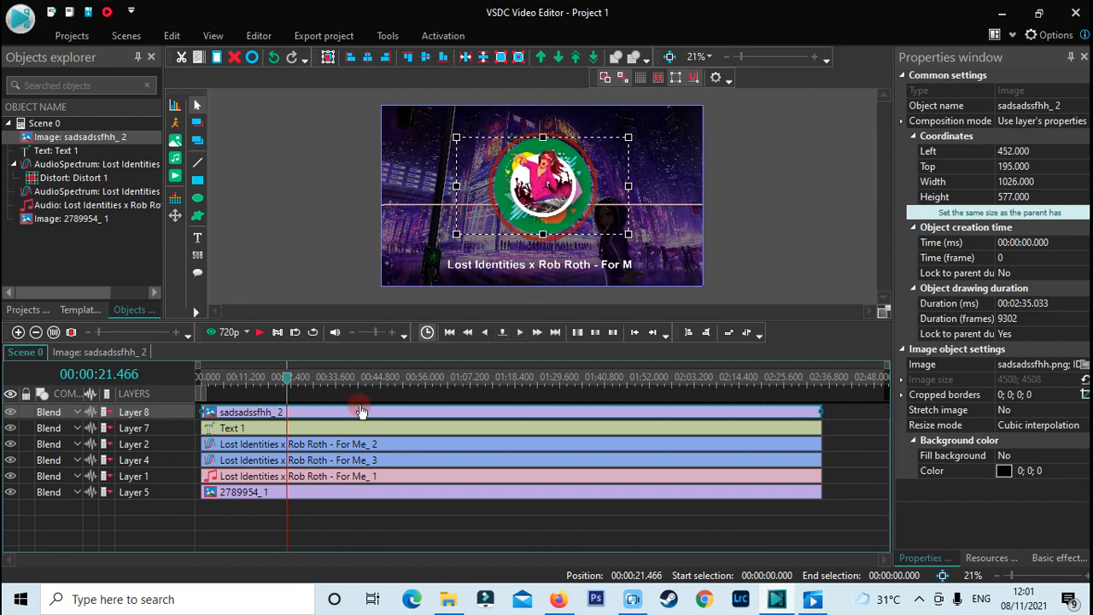
Preview the composition, open the project's export settings and try to export it, dismissing the premium-features notice.
key("space")
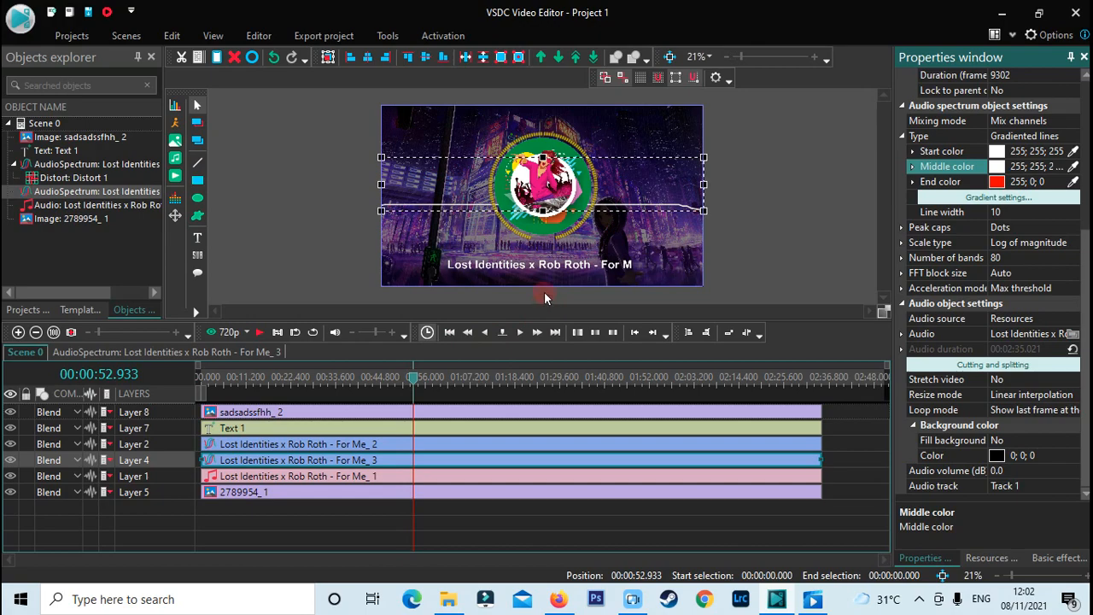
left_click(324, 36)
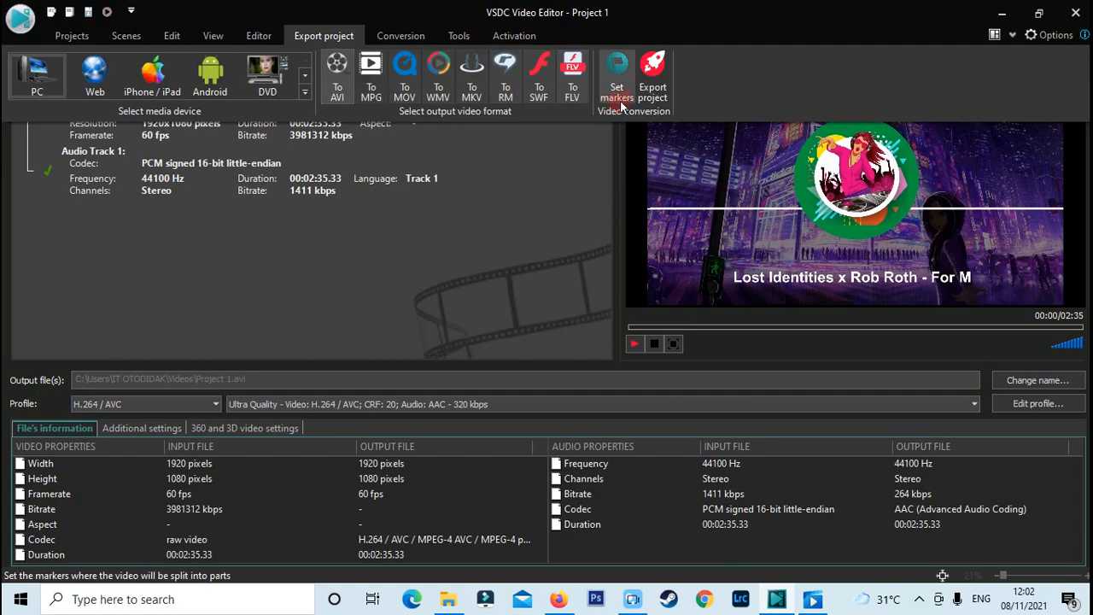
left_click(651, 94)
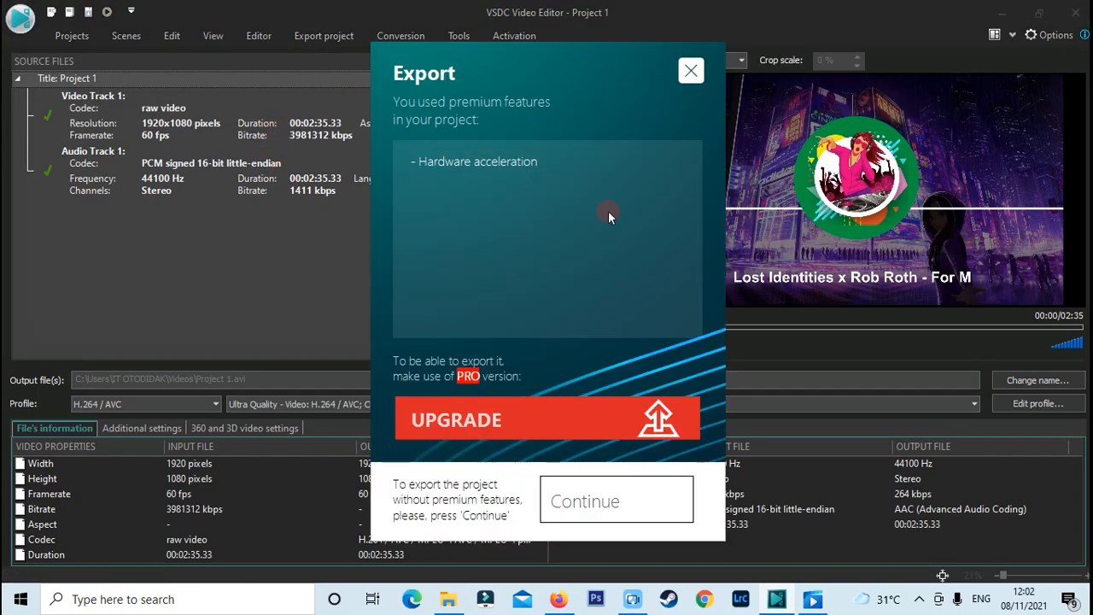
left_click(692, 72)
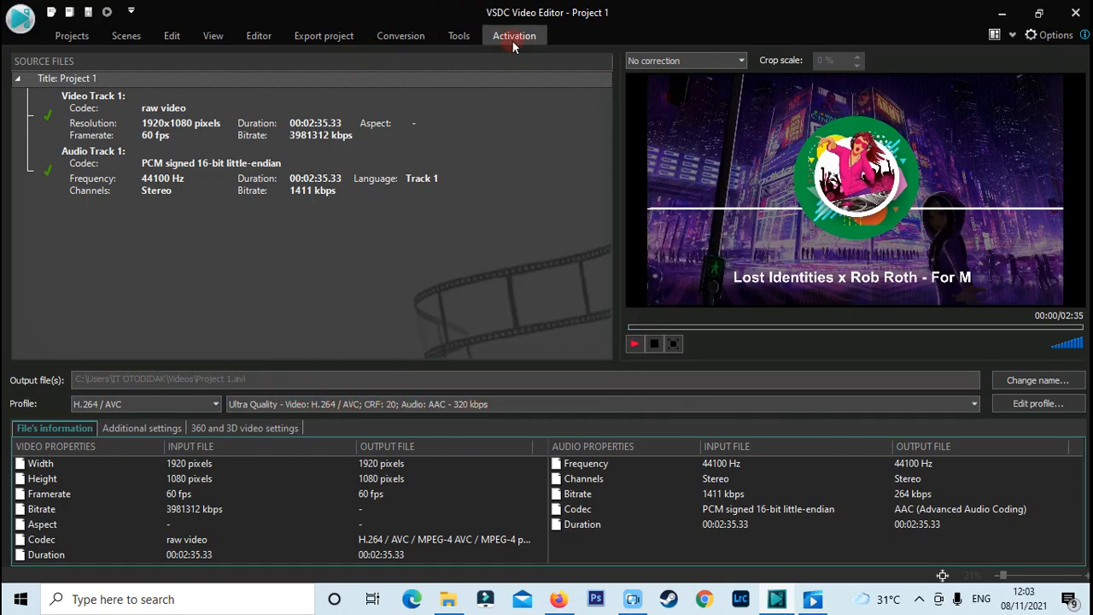
Convert the project to a video file with the conversion preview turned off, continuing without premium features.
left_click(402, 35)
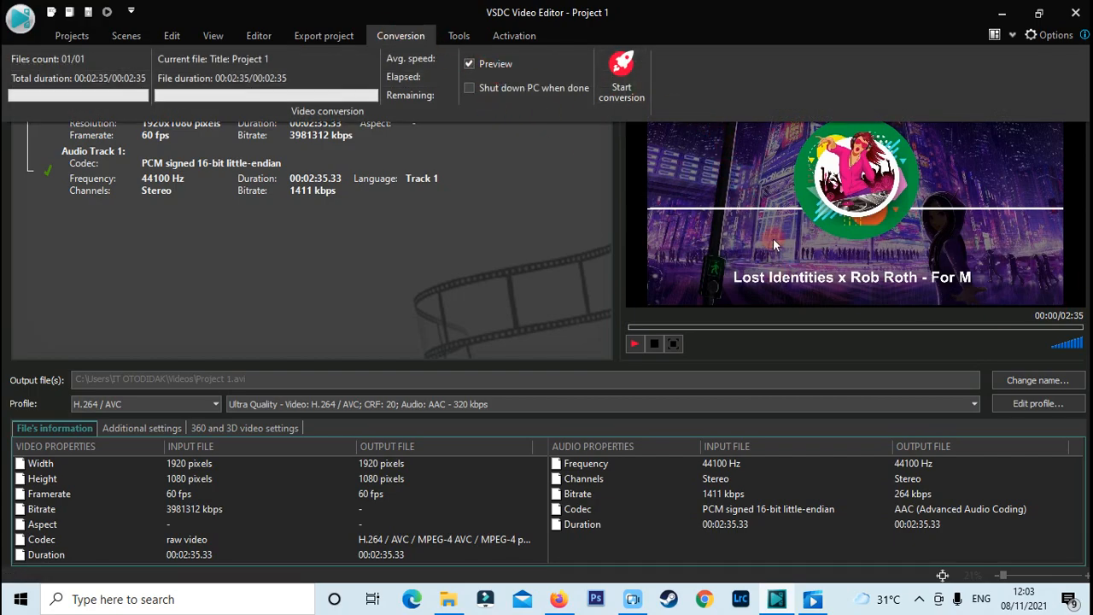
left_click(470, 64)
left_click(388, 41)
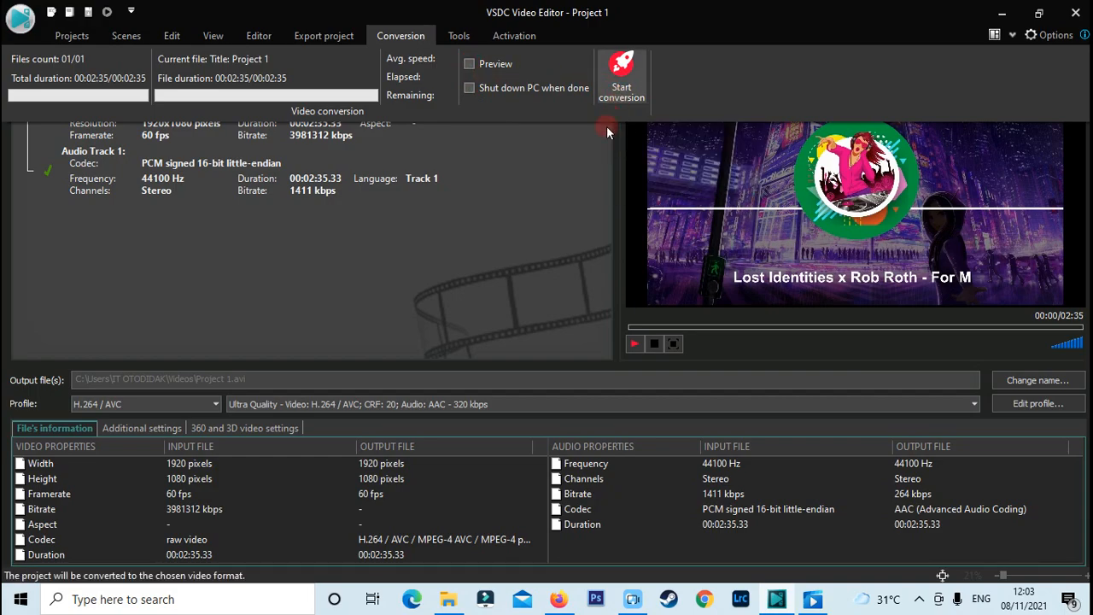
left_click(618, 94)
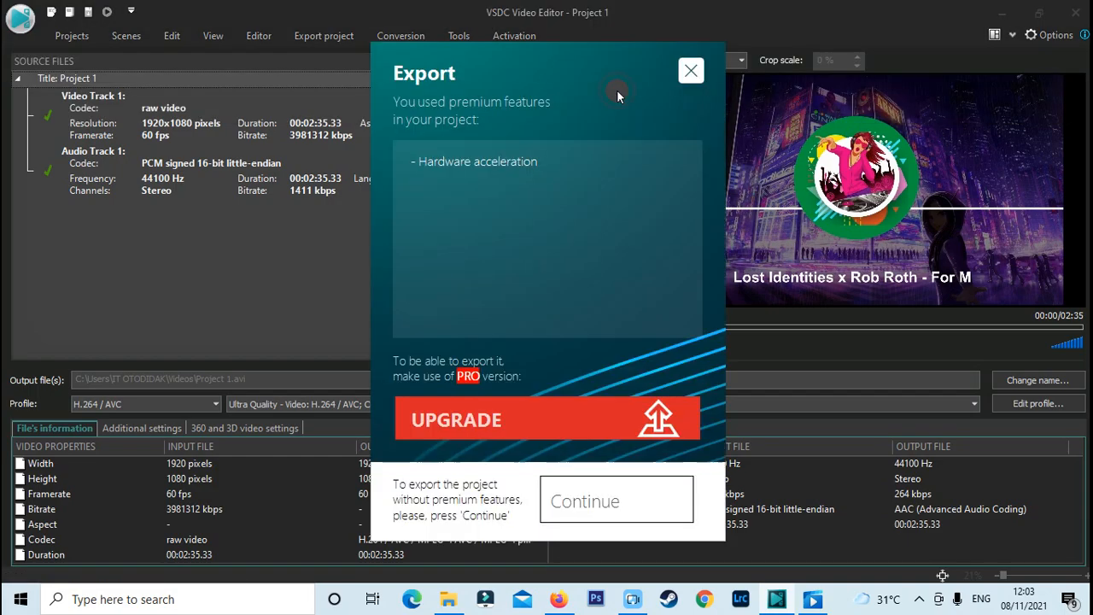
left_click(615, 499)
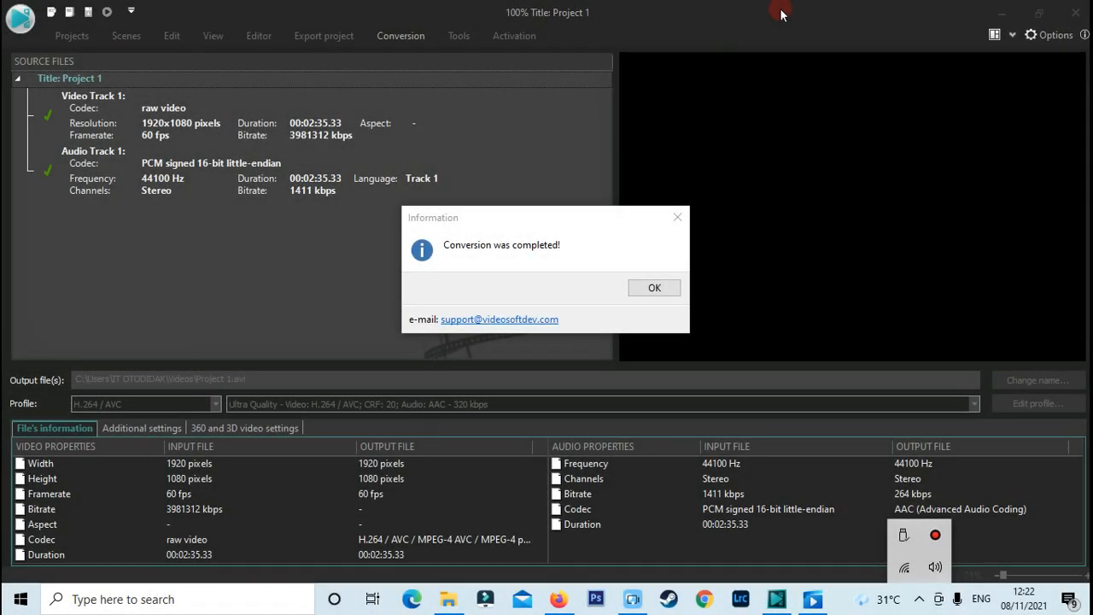
left_click(655, 287)
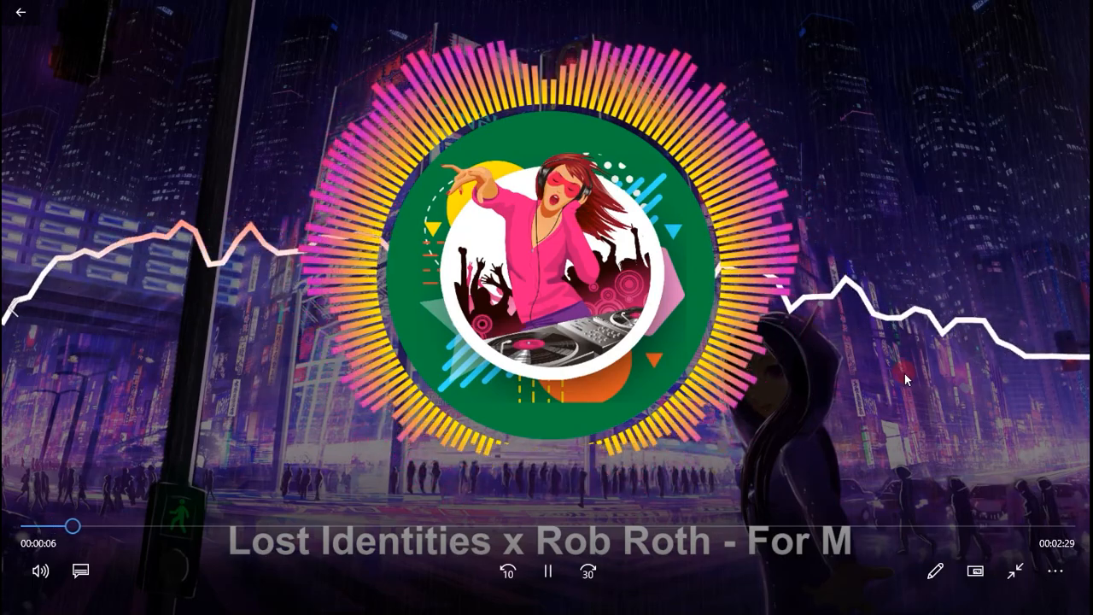
Review the exported Project 1 video up to about 19 seconds, close the player and clear the selection in VSDC Video Editor.
left_click(50, 571)
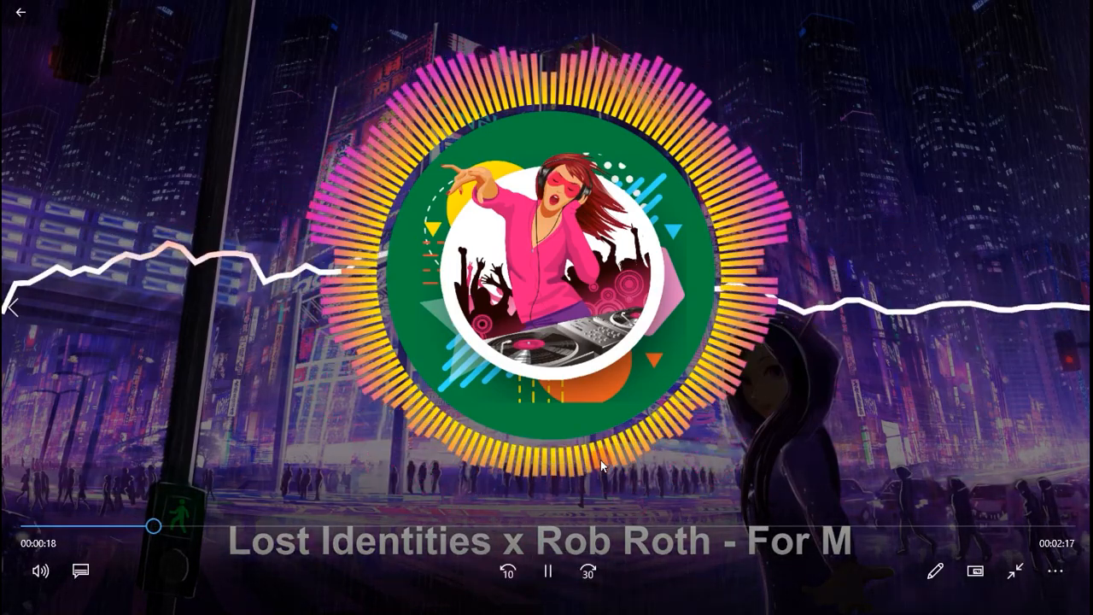
left_click(548, 570)
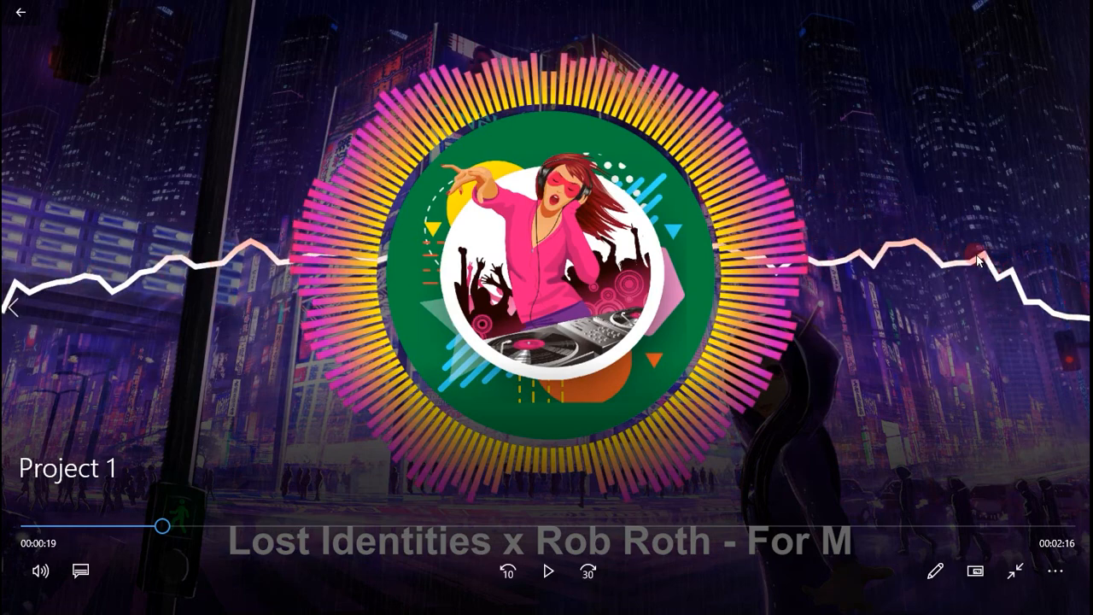
key("Escape")
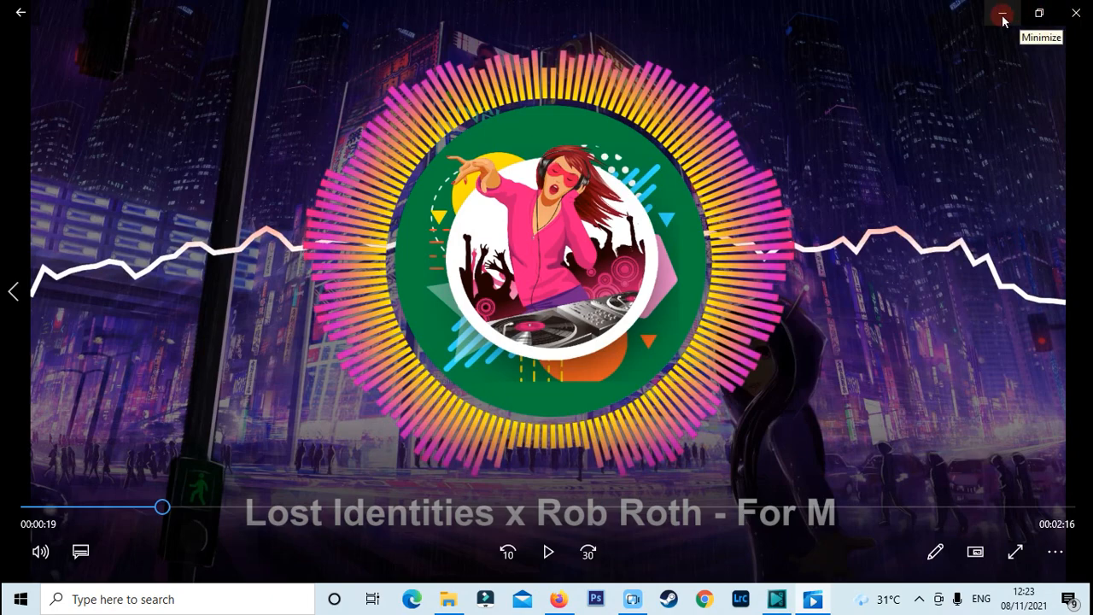
left_click(1079, 25)
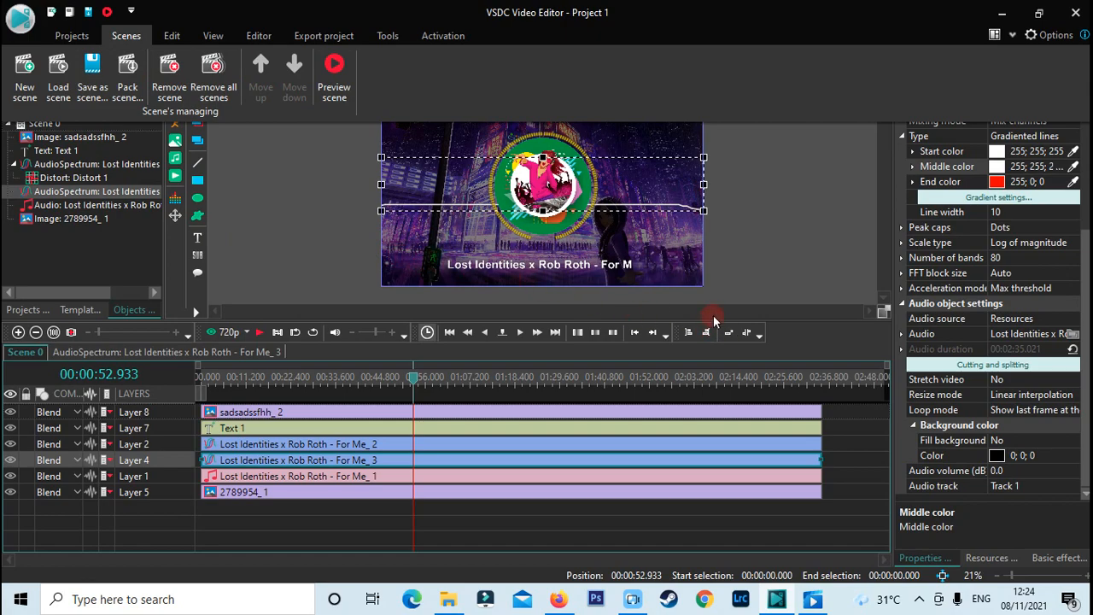
left_click(765, 203)
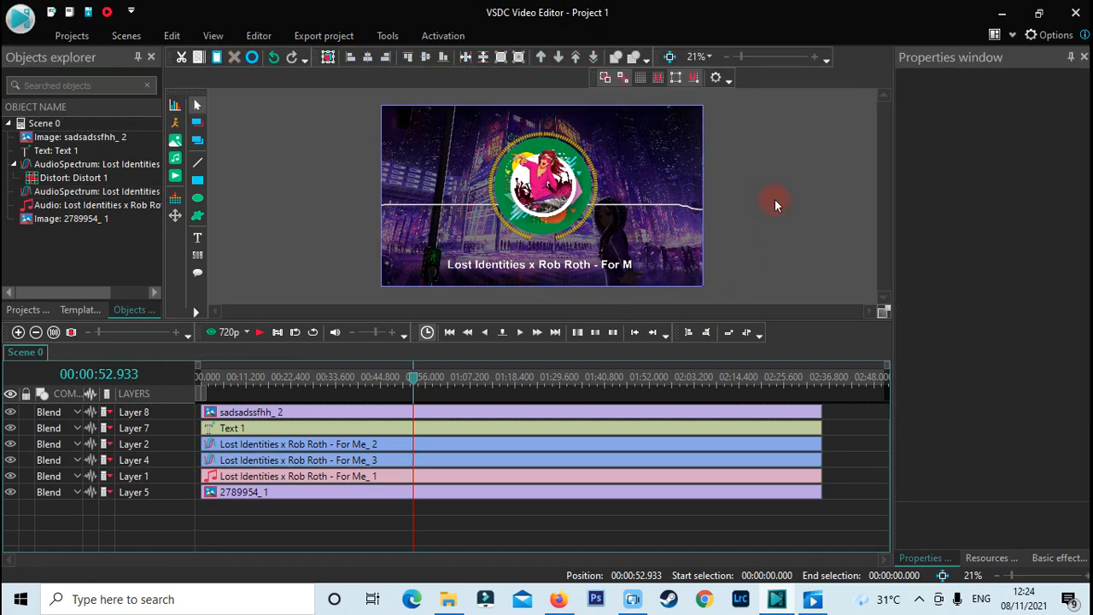